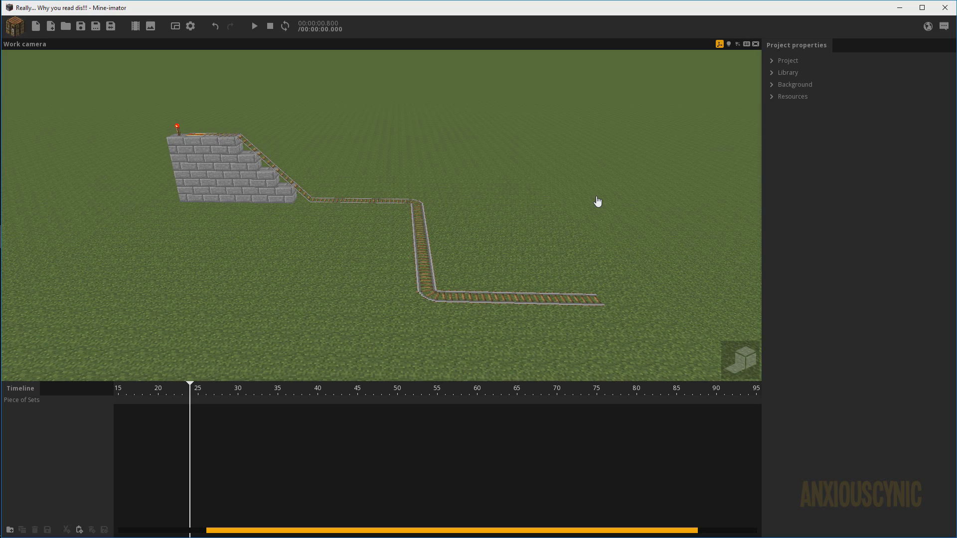
Enable Show backfaces for Piece of Sets and save the project.
right_click_drag(598, 201, 553, 242)
key("w")
key("w")
key("w")
key("s")
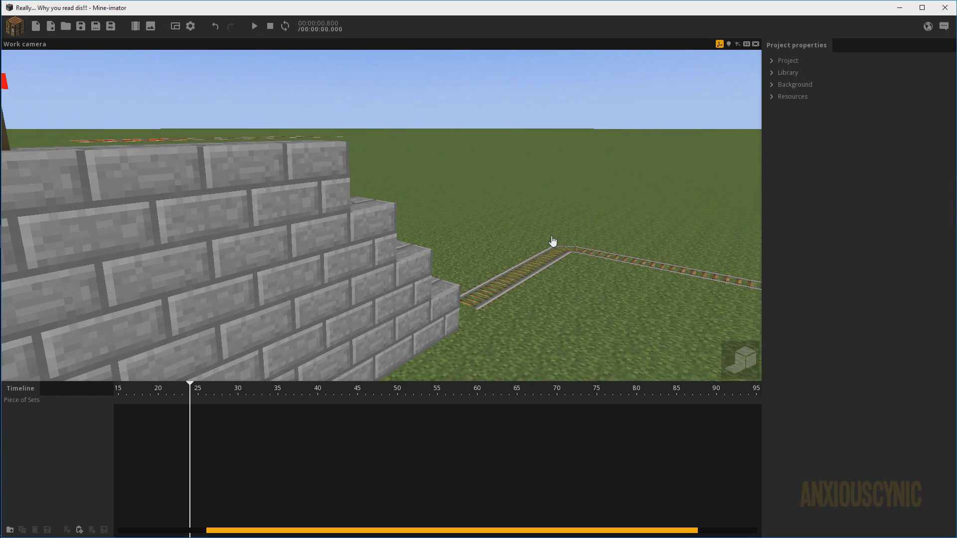
left_click(67, 401)
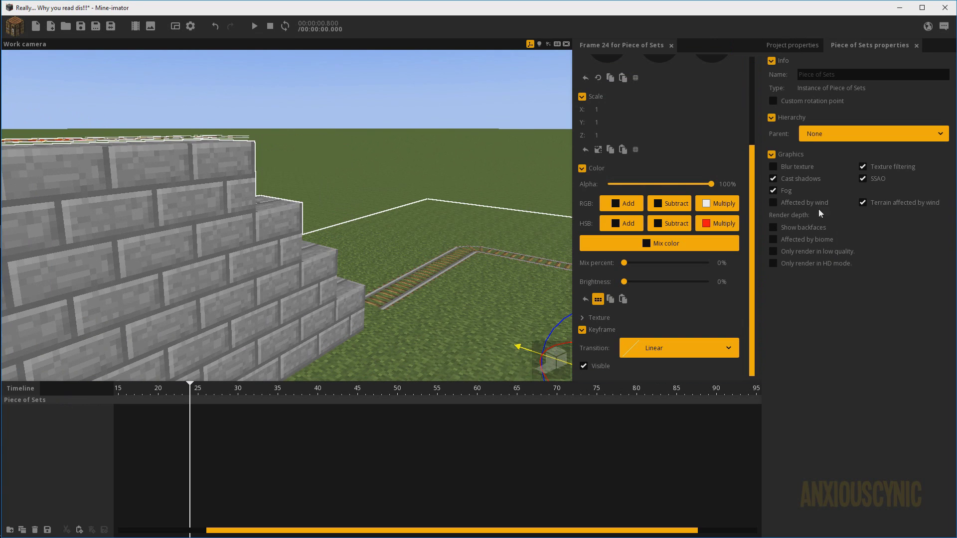
right_click_drag(494, 233, 438, 199)
key("d")
left_click(402, 162)
key("ctrl+s")
Examine the rails along the ramp and the powered rail beside the redstone torch on top of the stone-brick structure.
right_click_drag(402, 163, 448, 182)
key("e")
key("w")
key("d")
key("a")
key("e")
key("w")
key("e")
key("d")
key("w")
key("q")
key("e")
key("e")
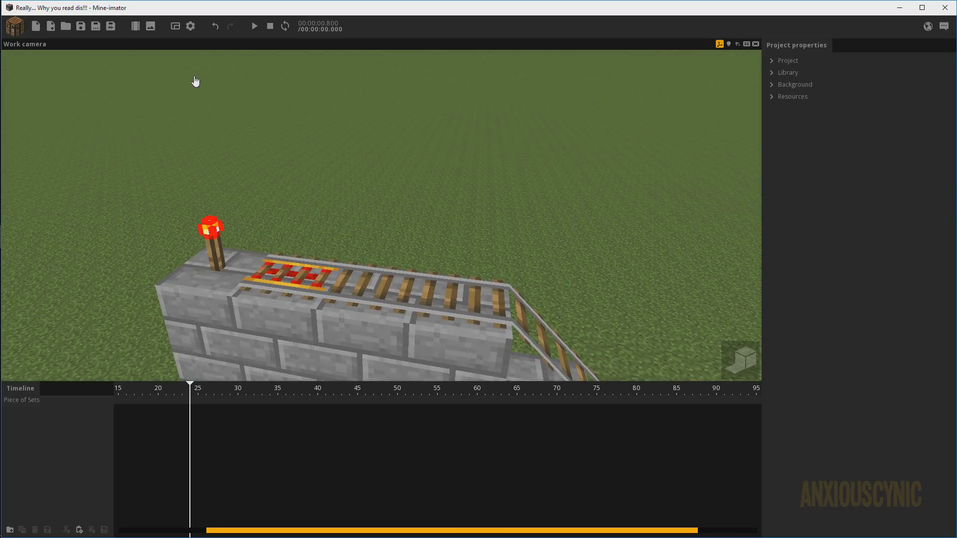
Add a Minecart special block with the Minecraft texture to the scene and select it.
left_click(31, 28)
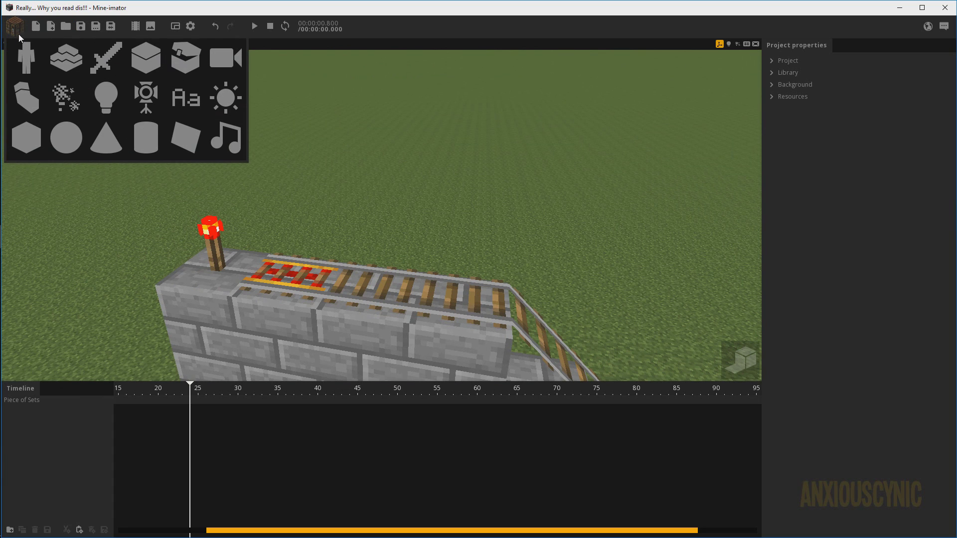
left_click(185, 60)
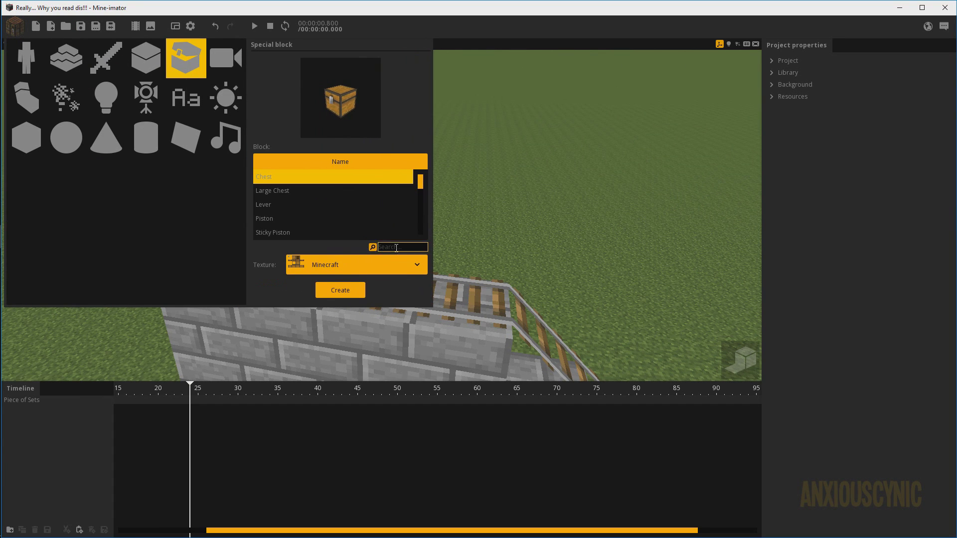
type("mine")
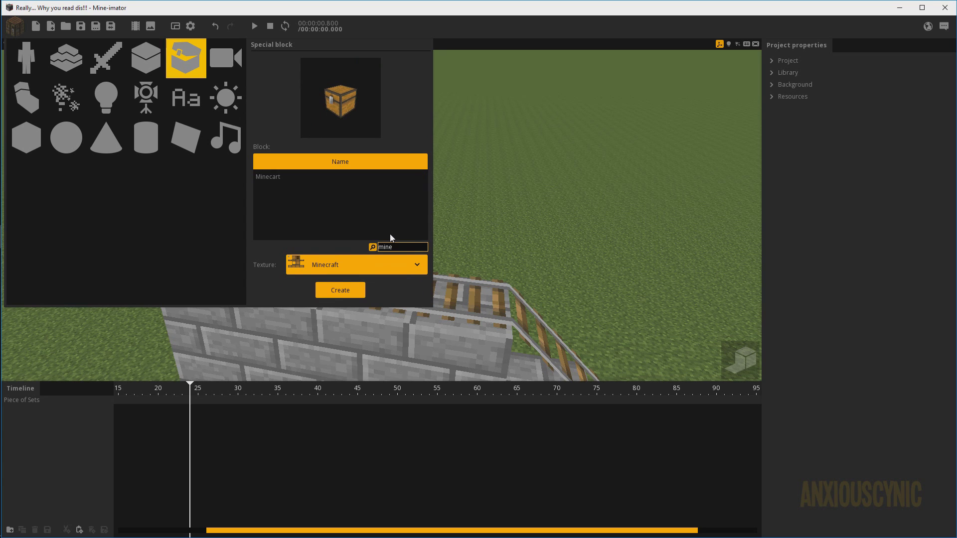
left_click(287, 178)
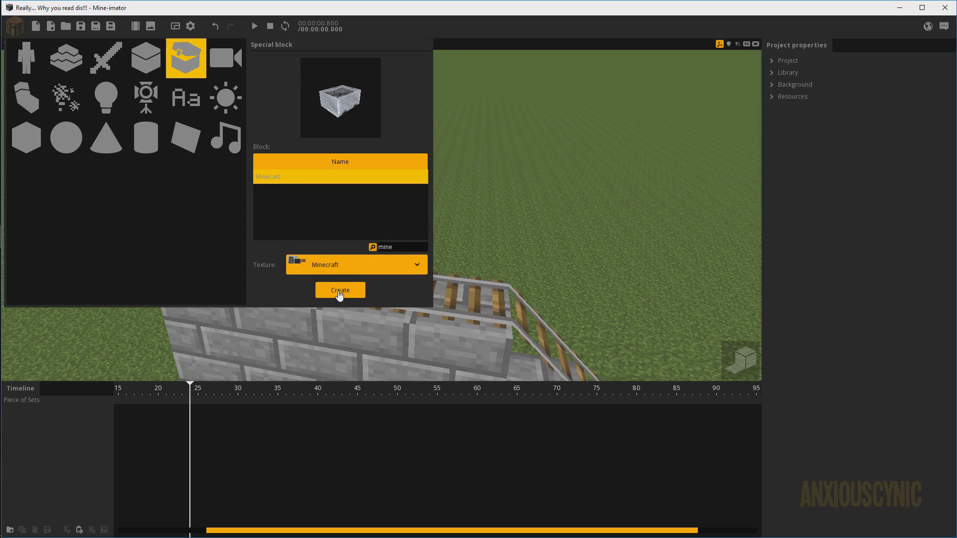
left_click(339, 293)
double_click(22, 409)
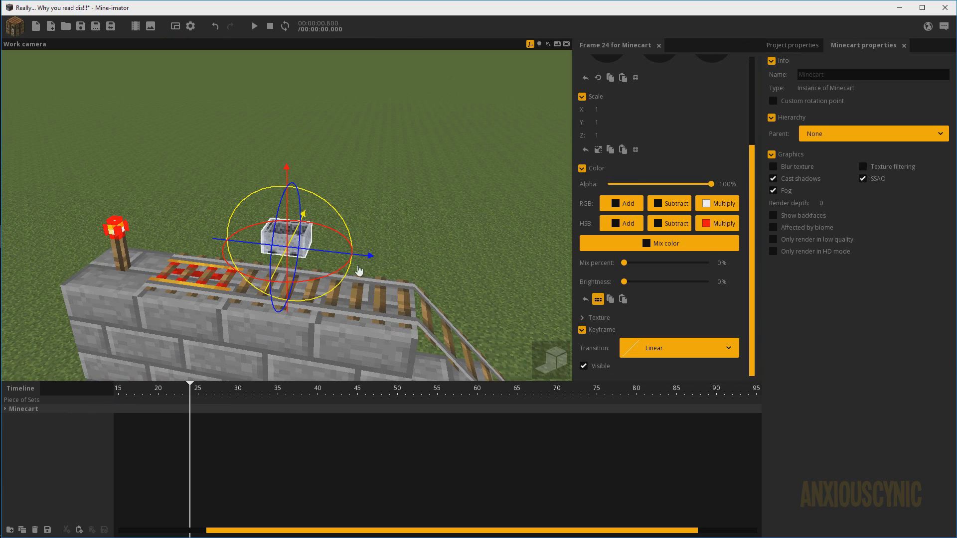
Move the minecart over to the stone-brick wall, snapping its X position to 48 on the 16-unit grid.
left_click_drag(401, 217, 294, 230)
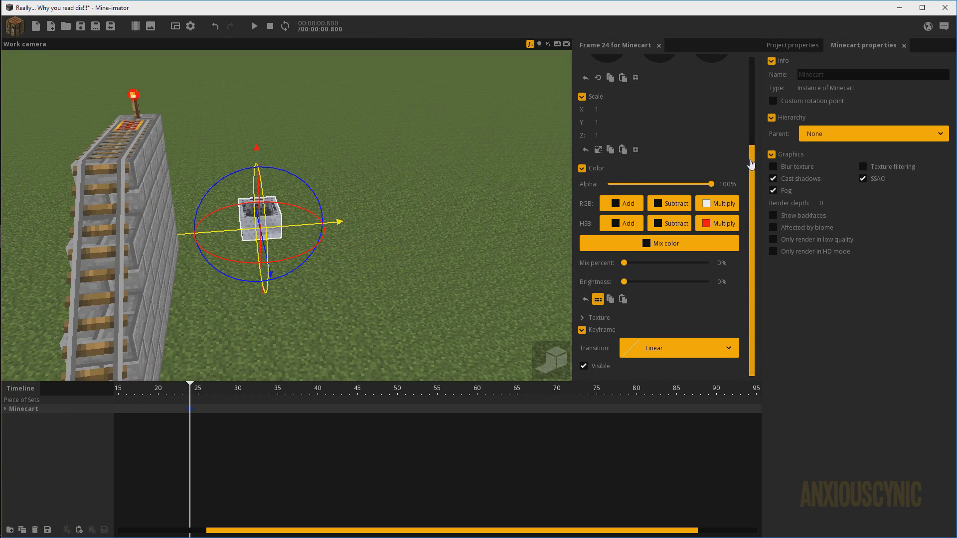
scroll(694, 125, "up", 5)
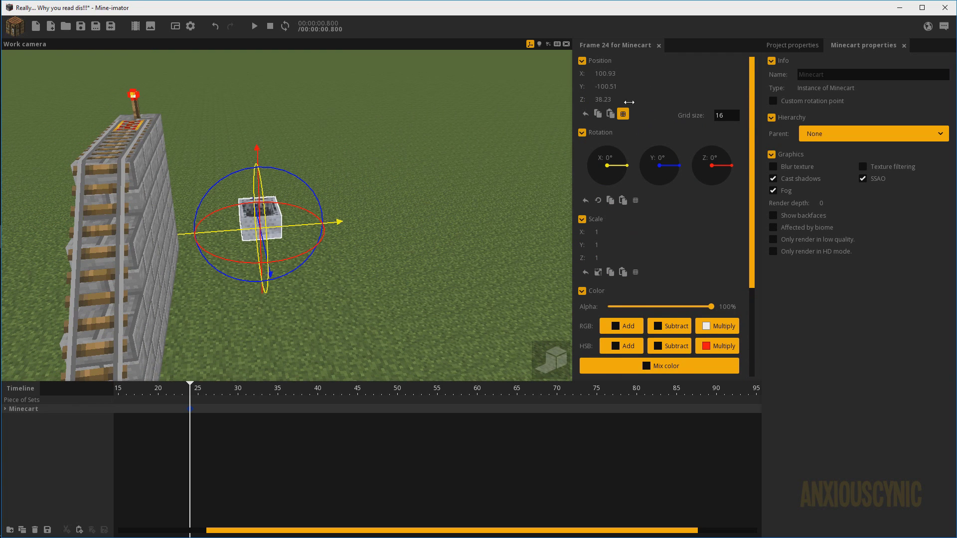
left_click_drag(321, 222, 190, 248)
left_click_drag(269, 238, 398, 237)
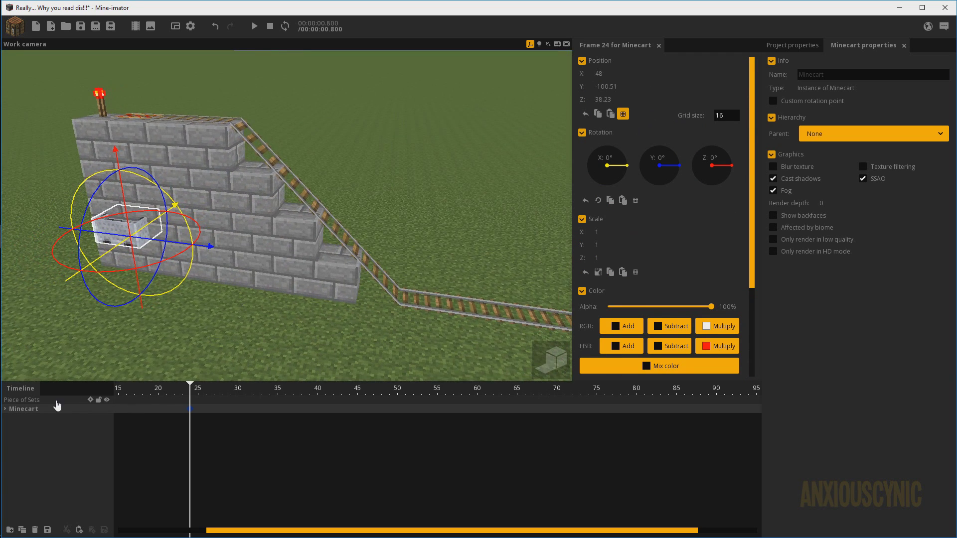
Reset the Piece of Sets position to 0 on the X, Y and Z axes.
left_click(56, 401)
right_click(598, 100)
right_click(598, 86)
right_click(596, 73)
left_click_drag(329, 127, 349, 149)
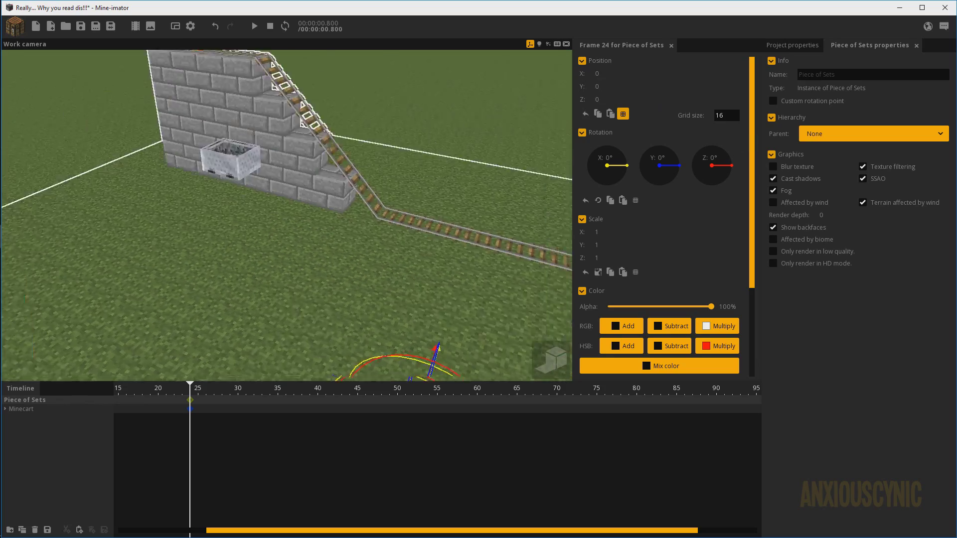
Move the minecart onto the powered rail beside the torch at X 80, Y -144, Z 80, and save the project.
middle_click_drag(224, 199, 65, 380)
left_click(33, 409)
left_click_drag(281, 259, 160, 299)
left_click_drag(296, 244, 351, 238)
left_click_drag(333, 197, 332, 74)
middle_click_drag(426, 154, 430, 156)
scroll(429, 156, "up", 3)
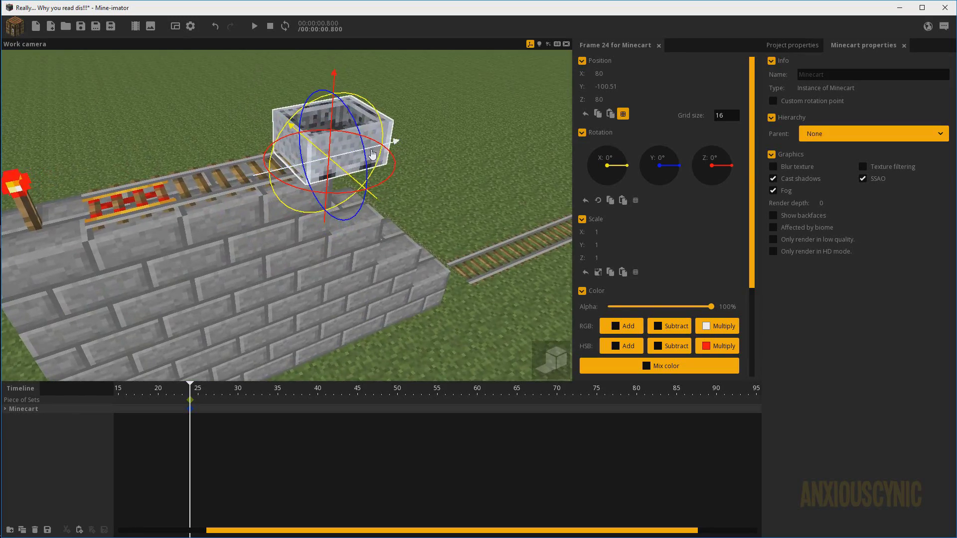
left_click_drag(374, 148, 145, 192)
left_click_drag(267, 186, 365, 181)
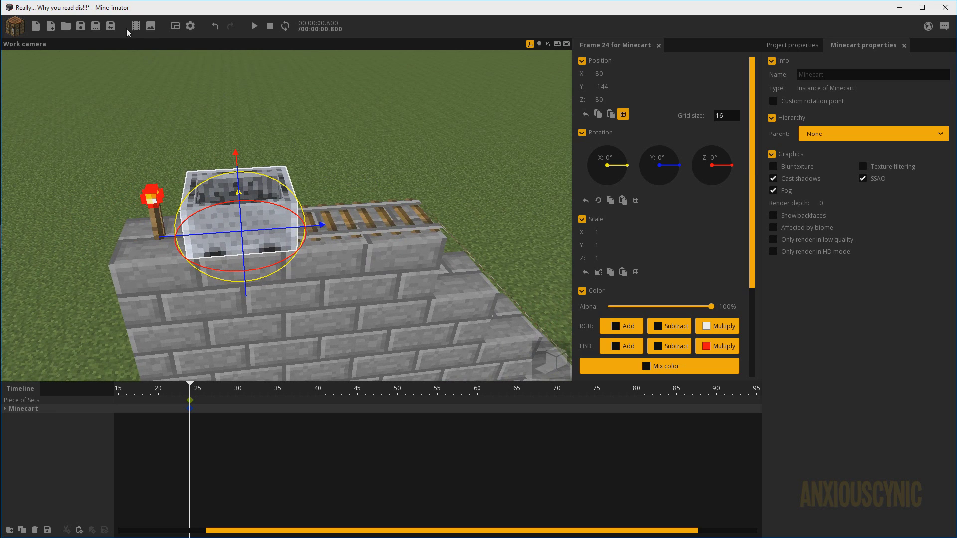
left_click(81, 26)
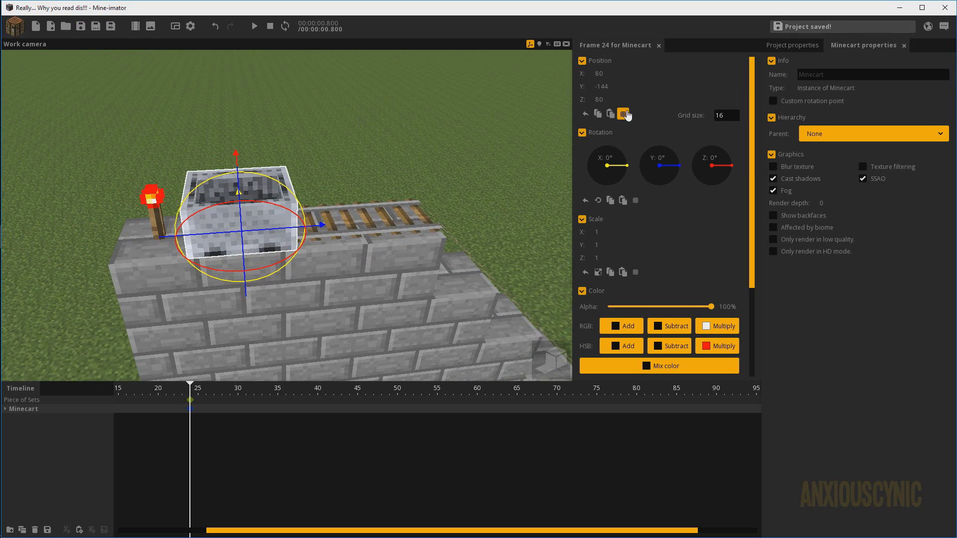
Add a Steve character with the Minecraft skin and parent it to the Minecart in the timeline.
left_click(33, 26)
left_click(26, 56)
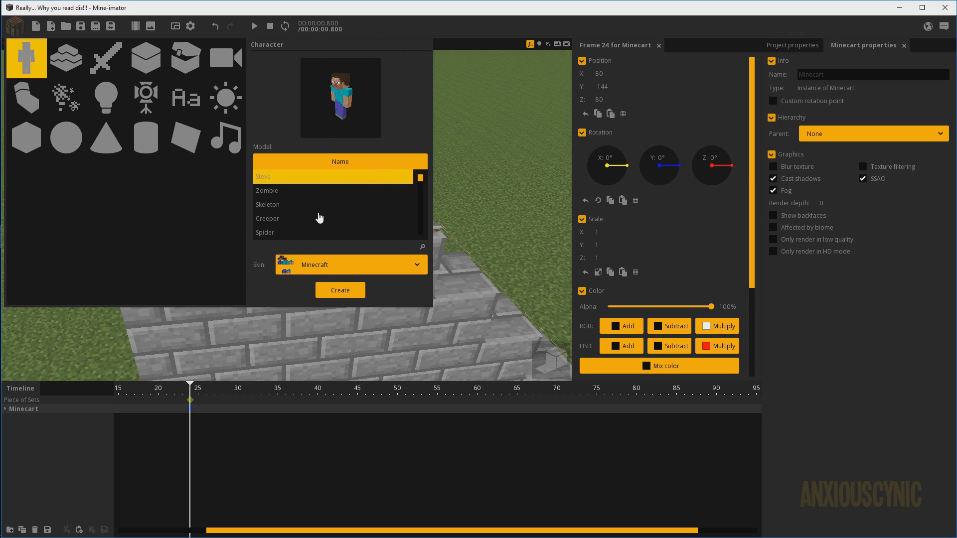
left_click(340, 290)
left_click(33, 419)
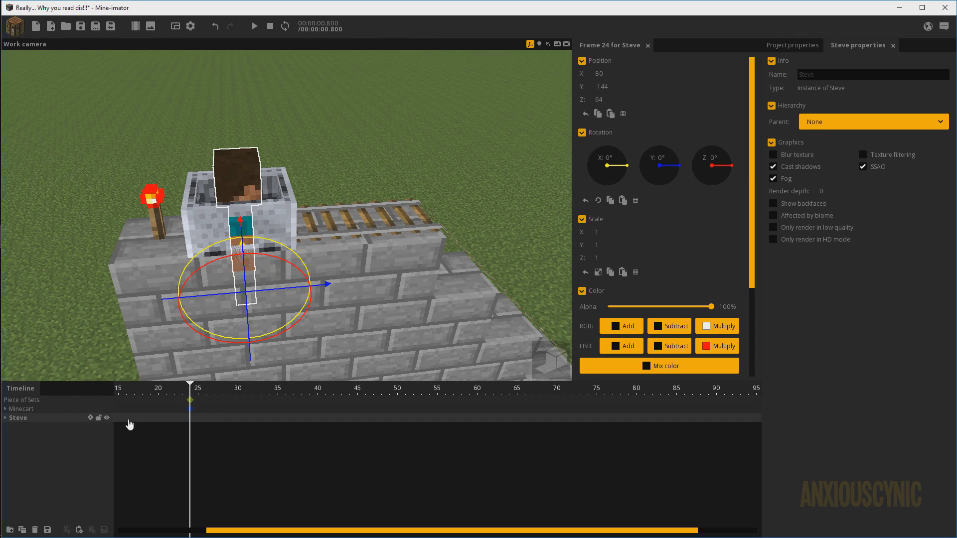
mouse_move(23, 423)
left_mouse_down()
mouse_move(53, 419)
mouse_move(12, 411)
left_mouse_up()
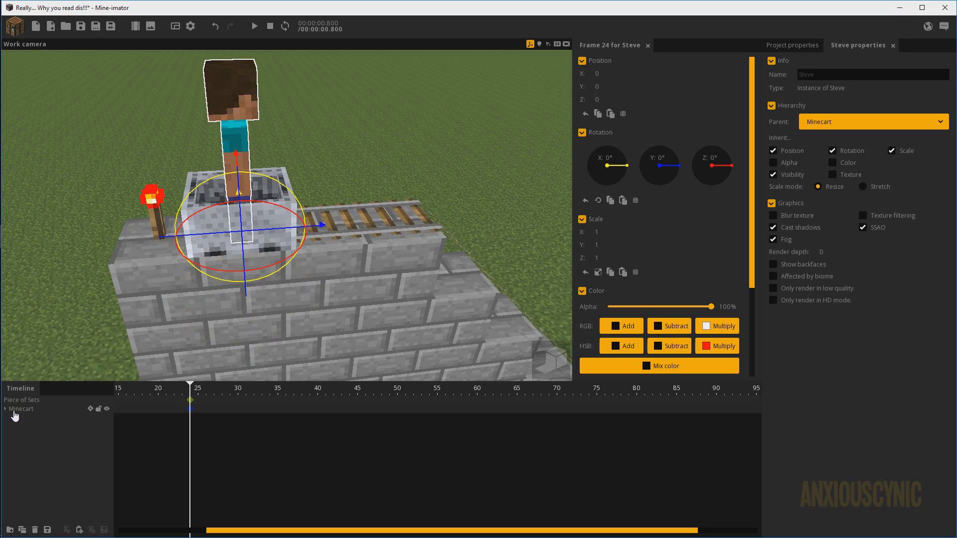
left_click(6, 409)
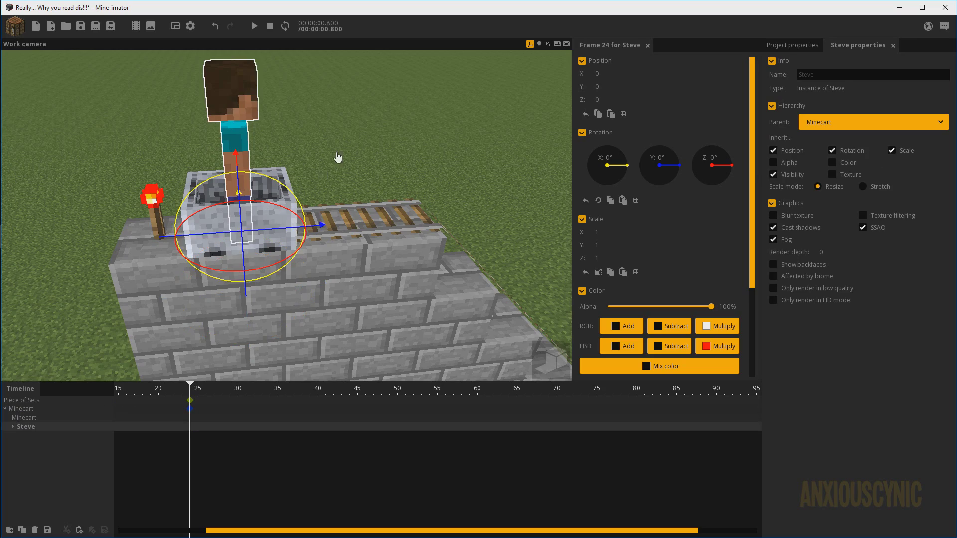
Pose both of Steve's legs for sitting, rotated about -117° on X and bent about 94°.
mouse_move(338, 158)
left_mouse_down()
mouse_move(215, 160)
mouse_move(324, 158)
mouse_move(337, 147)
left_mouse_up()
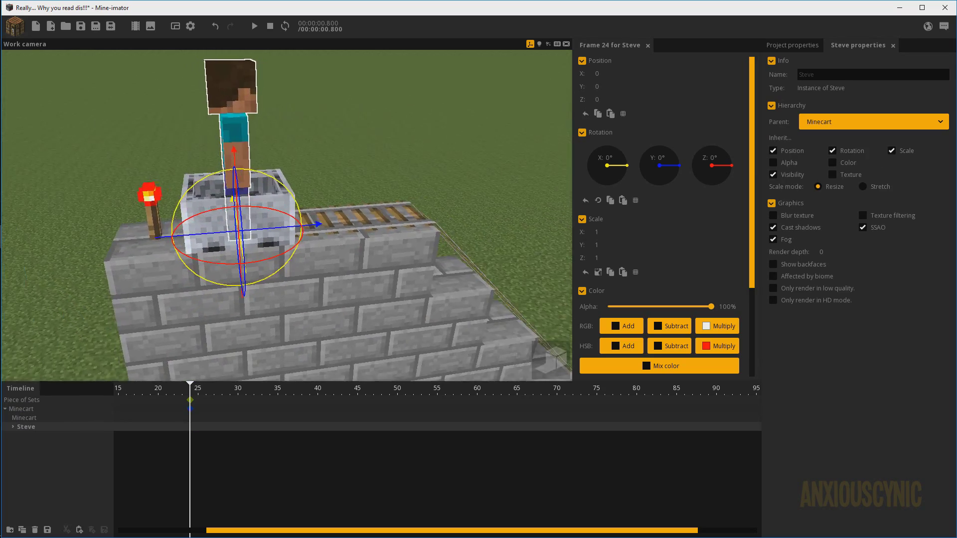
middle_click_drag(339, 160, 282, 167)
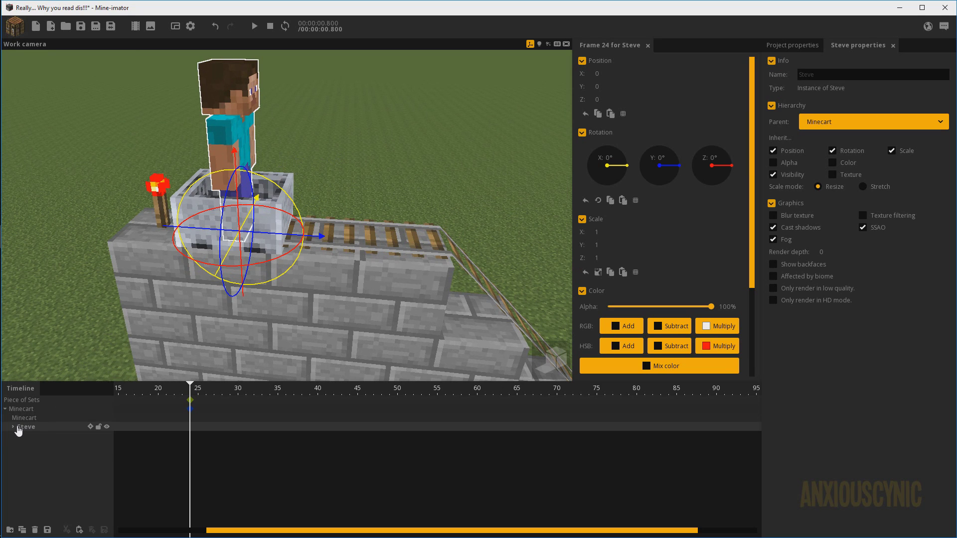
left_click(17, 427)
left_click(32, 445)
left_click(31, 436, "shift")
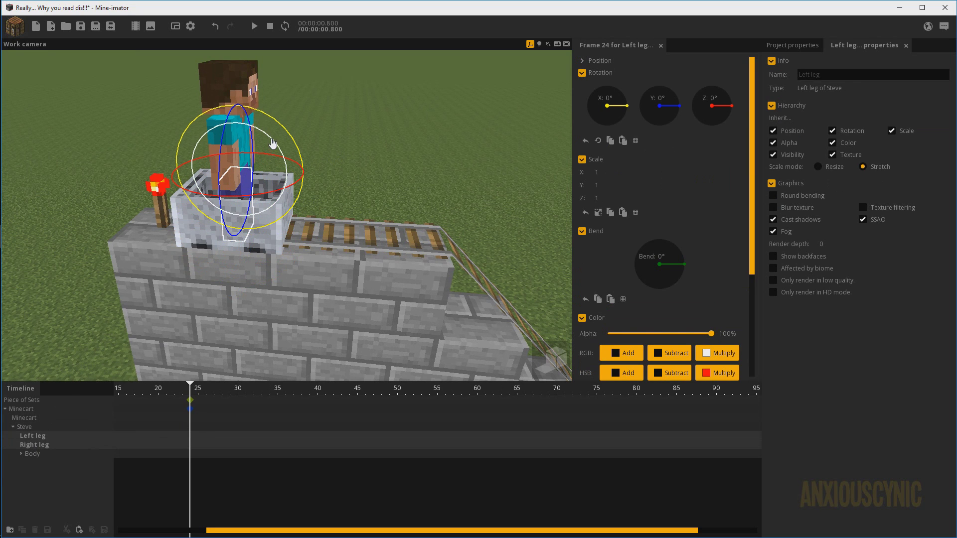
left_click_drag(271, 139, 139, 107)
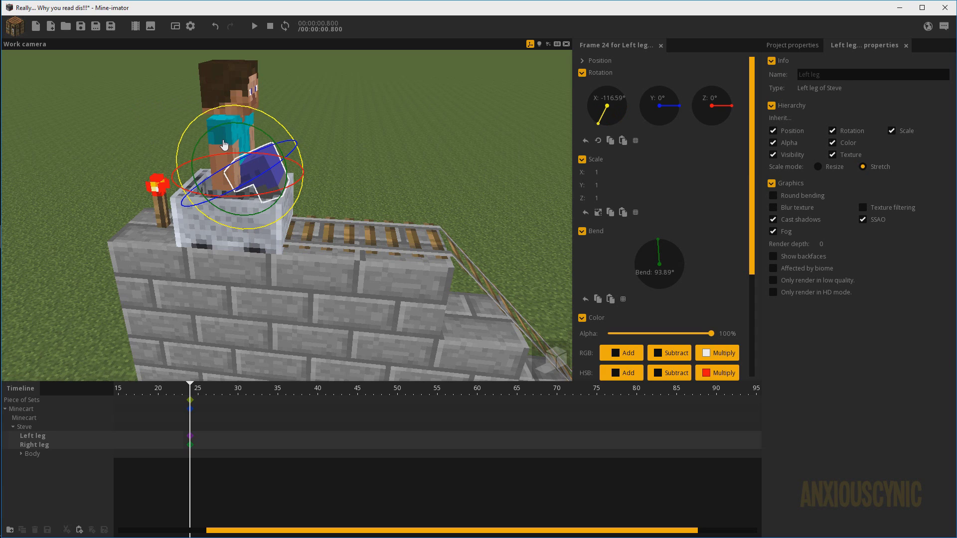
Swing Steve's right arm outward, about -39° on Y, and bend its elbow forward.
left_click(224, 145)
left_click_drag(299, 140, 189, 140)
left_click_drag(282, 97, 294, 140)
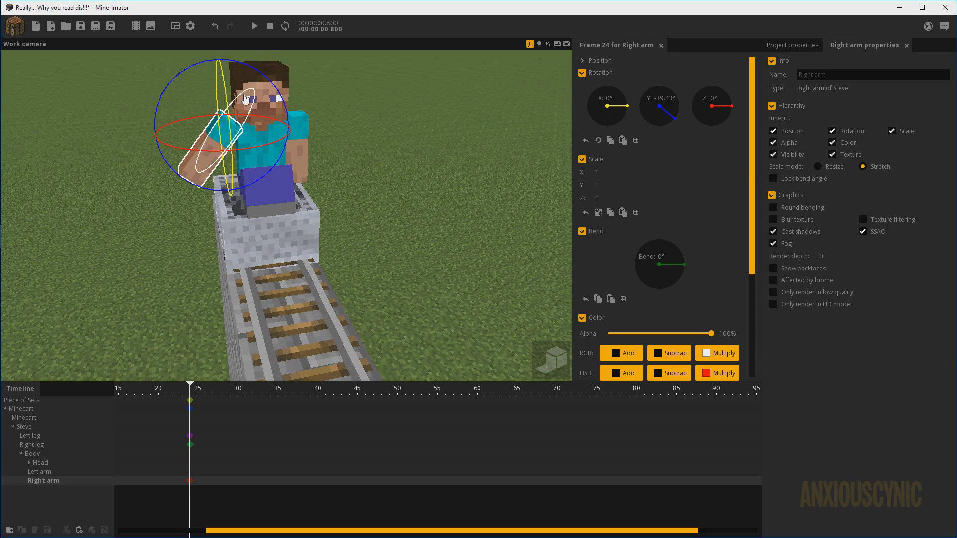
left_click_drag(245, 99, 164, 112)
Swing Steve's left arm outward, about 48° on Y, and bend its elbow forward to mirror the right arm.
left_click(302, 142)
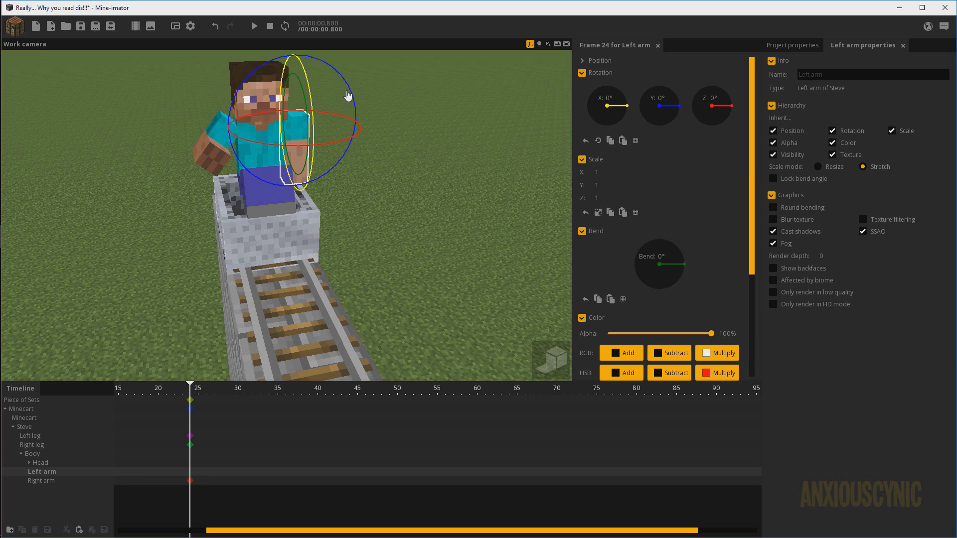
left_click_drag(347, 92, 303, 80)
left_click_drag(309, 121, 240, 89)
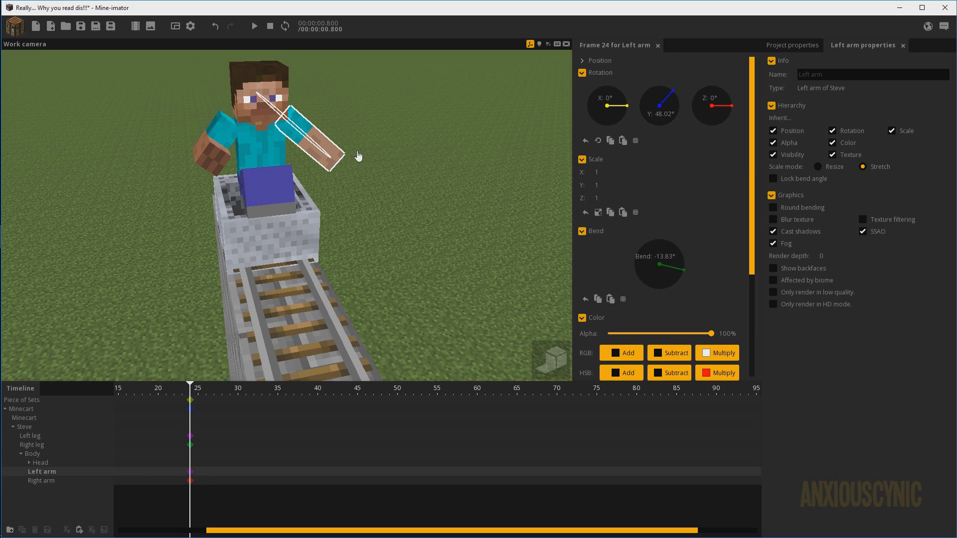
left_click_drag(358, 156, 264, 195)
left_click_drag(265, 195, 226, 174)
left_click_drag(355, 95, 361, 111)
Seat Steve inside the minecart at Y -3.59 and Z -8.00, and save the project.
left_click(21, 426)
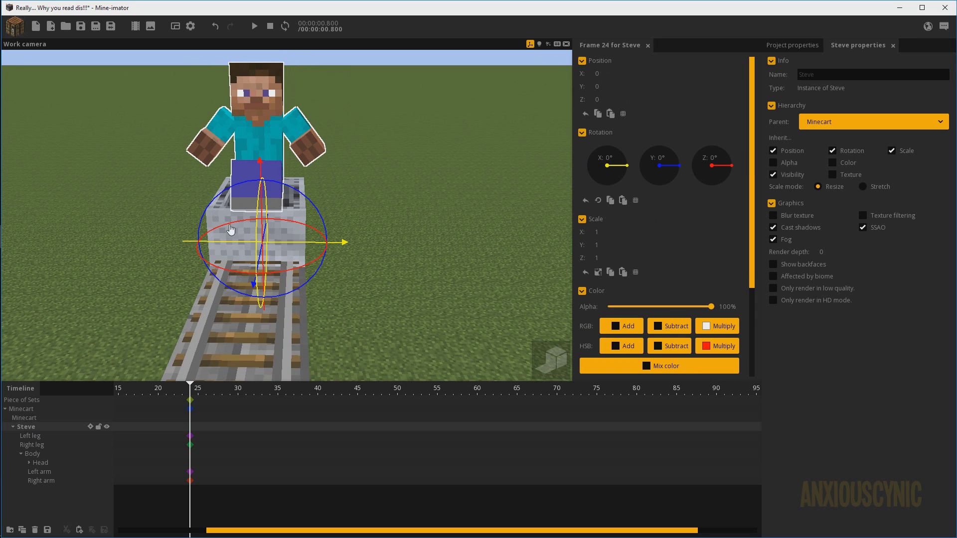
left_click_drag(182, 209, 292, 167)
left_click_drag(292, 241, 273, 240)
left_click_drag(242, 165, 152, 209)
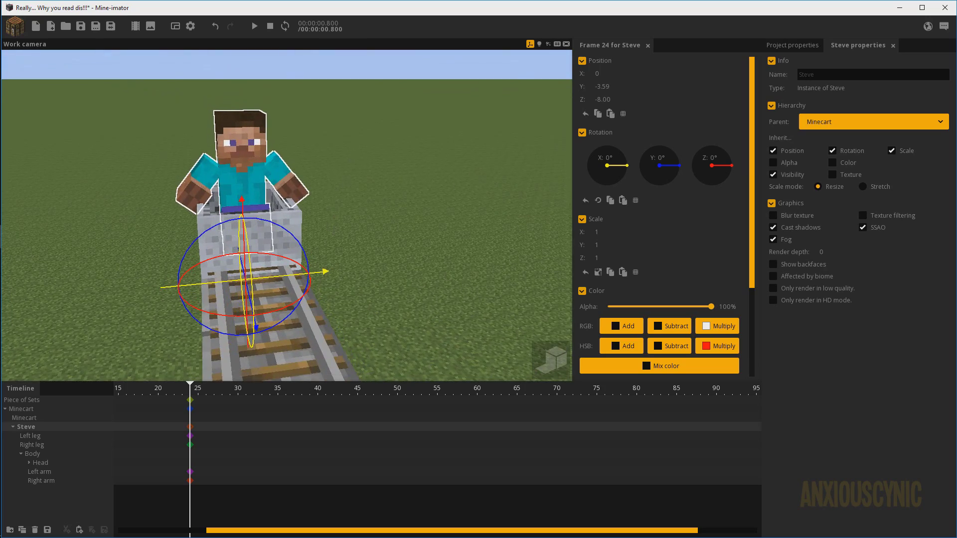
mouse_move(333, 209)
left_mouse_down()
mouse_move(279, 249)
mouse_move(369, 165)
mouse_move(334, 209)
mouse_move(343, 210)
left_mouse_up()
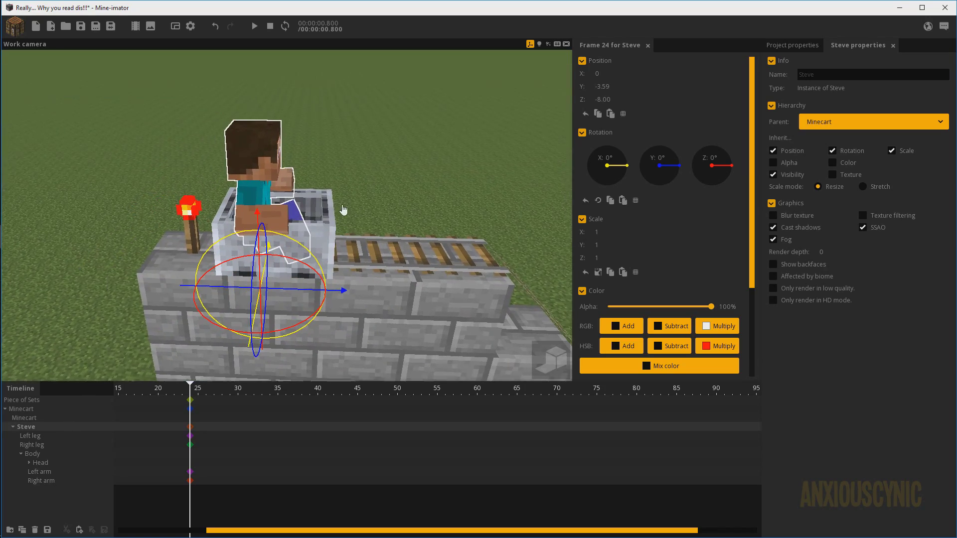
left_click(13, 427)
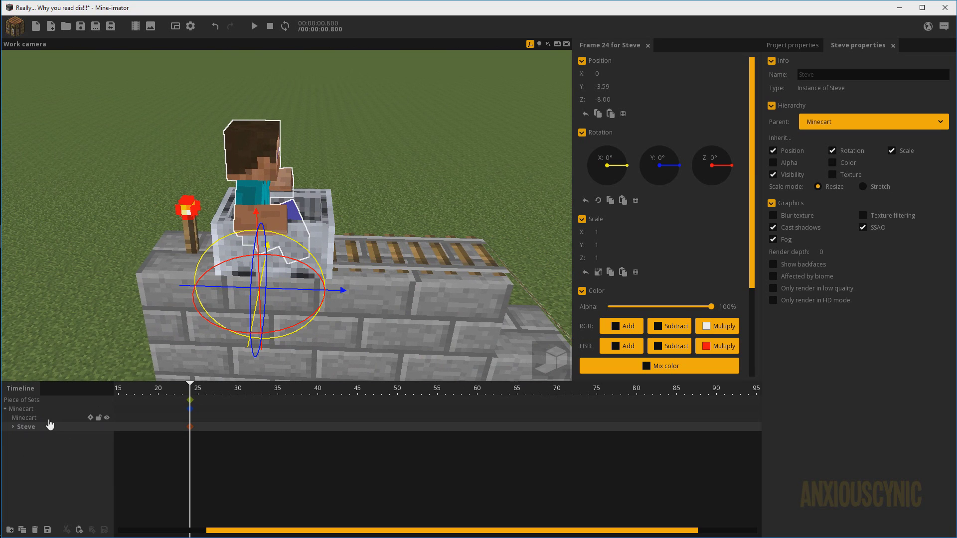
key("ctrl+s")
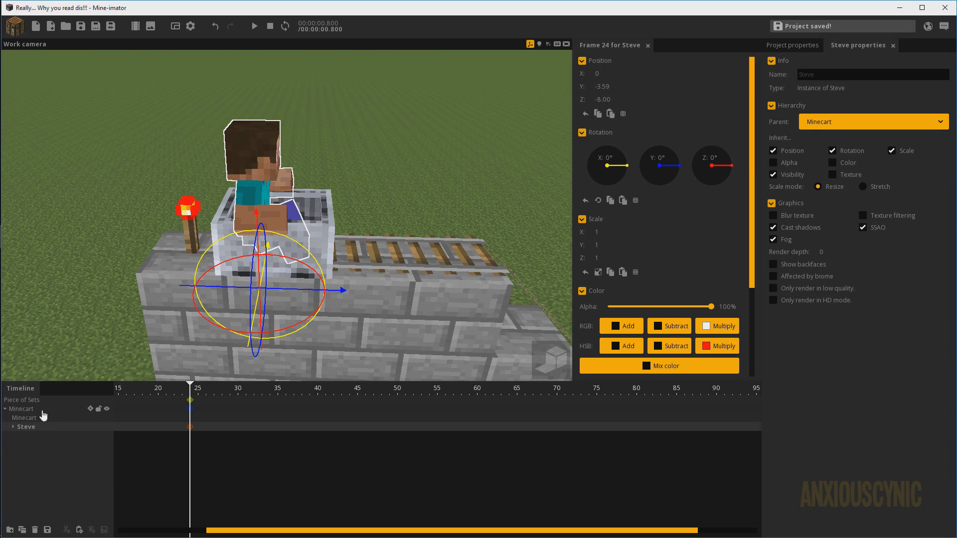
Raise the minecart slightly above the rails to Z 80.87 and save the project.
left_click(28, 410)
mouse_move(387, 217)
left_mouse_down()
mouse_move(324, 224)
mouse_move(387, 218)
left_mouse_up()
scroll(284, 205, "down", 3)
right_click_drag(284, 205, 247, 212)
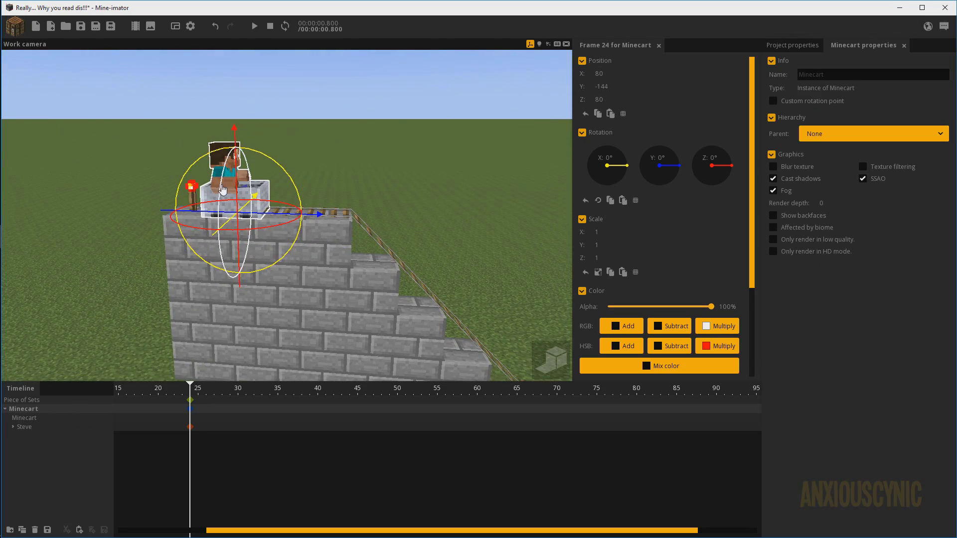
mouse_move(348, 210)
right_mouse_down()
mouse_move(379, 209)
mouse_move(359, 235)
mouse_move(394, 264)
mouse_move(479, 264)
mouse_move(449, 254)
mouse_move(444, 239)
mouse_move(339, 199)
right_mouse_up()
mouse_move(335, 240)
right_mouse_down()
mouse_move(349, 200)
mouse_move(343, 226)
right_mouse_up()
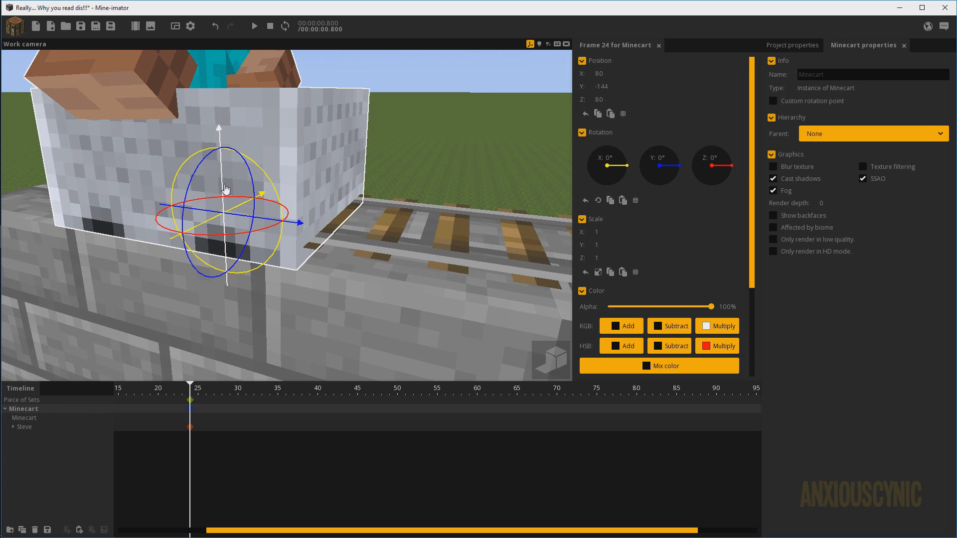
left_click_drag(224, 185, 225, 172)
left_click_drag(240, 171, 381, 203)
key("ctrl+s")
scroll(380, 204, "down", 3)
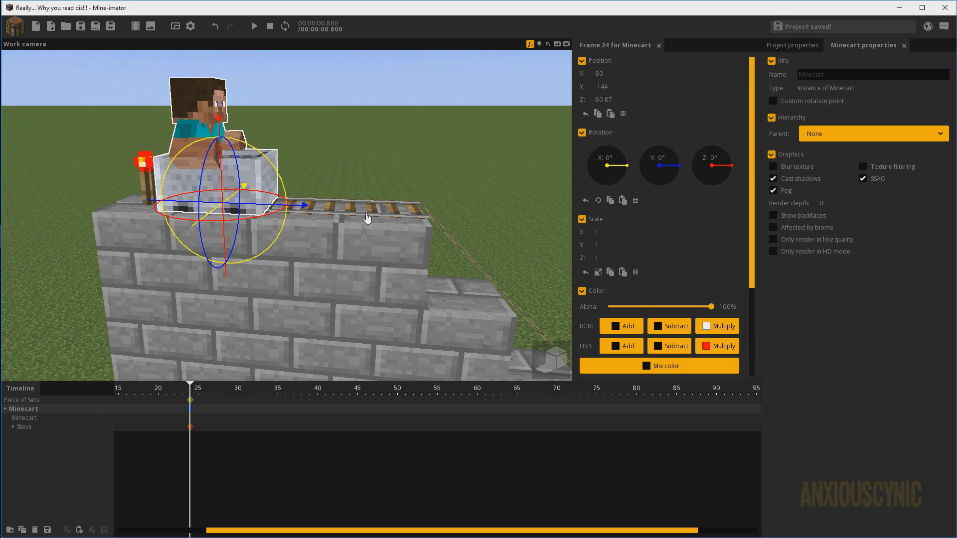
Undo the minecart's last height change.
key("ctrl+z")
right_click_drag(367, 218, 252, 373)
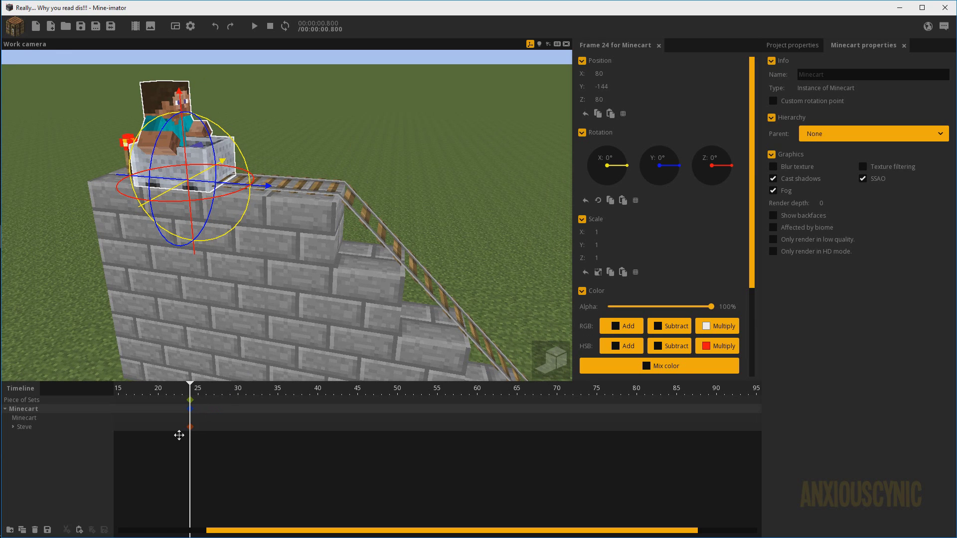
Move the starting keyframes of Piece of Sets, Minecart and Steve to frame 0 on the timeline.
middle_click_drag(179, 435, 395, 439)
left_click_drag(314, 398, 288, 436)
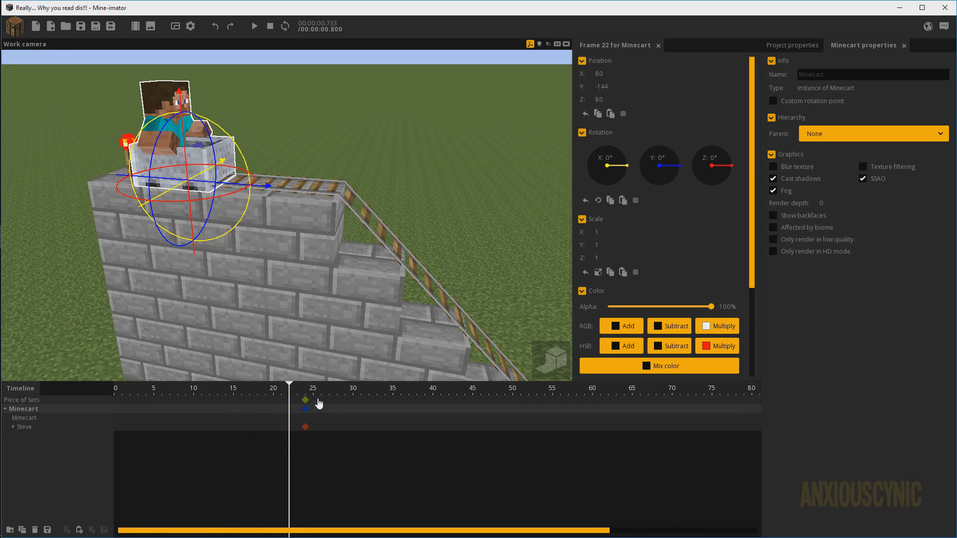
left_click_drag(316, 400, 122, 418)
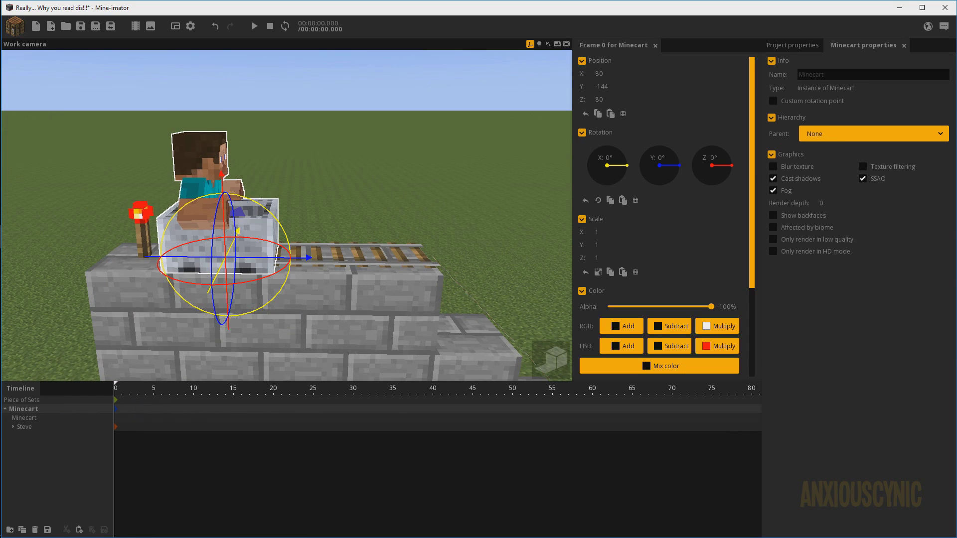
At frame 30, keyframe the minecart slid forward to the edge of the upper track, at Y -105.08.
mouse_move(337, 240)
left_mouse_down()
mouse_move(366, 227)
mouse_move(346, 250)
mouse_move(370, 223)
mouse_move(335, 241)
left_mouse_up()
scroll(337, 239, "up", 3)
scroll(337, 239, "down", 4)
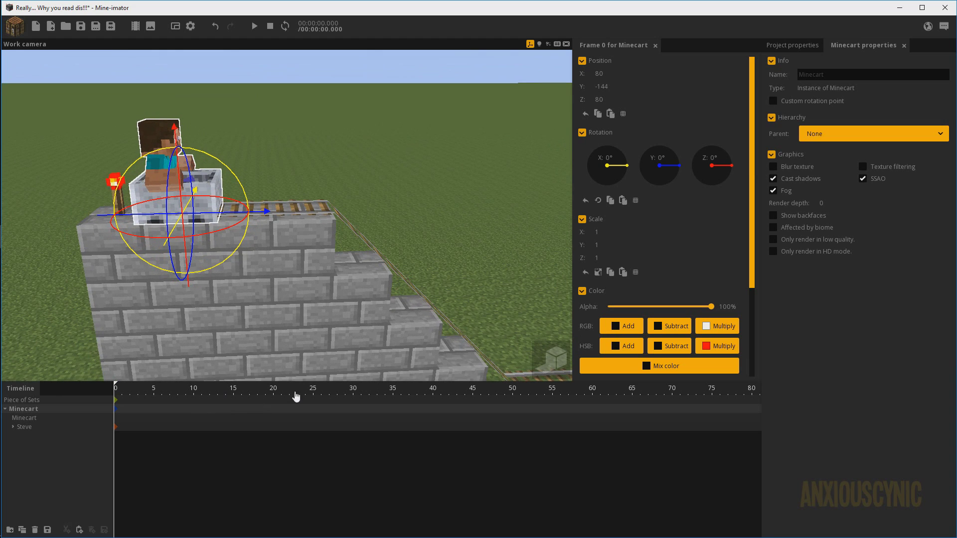
left_click(314, 394)
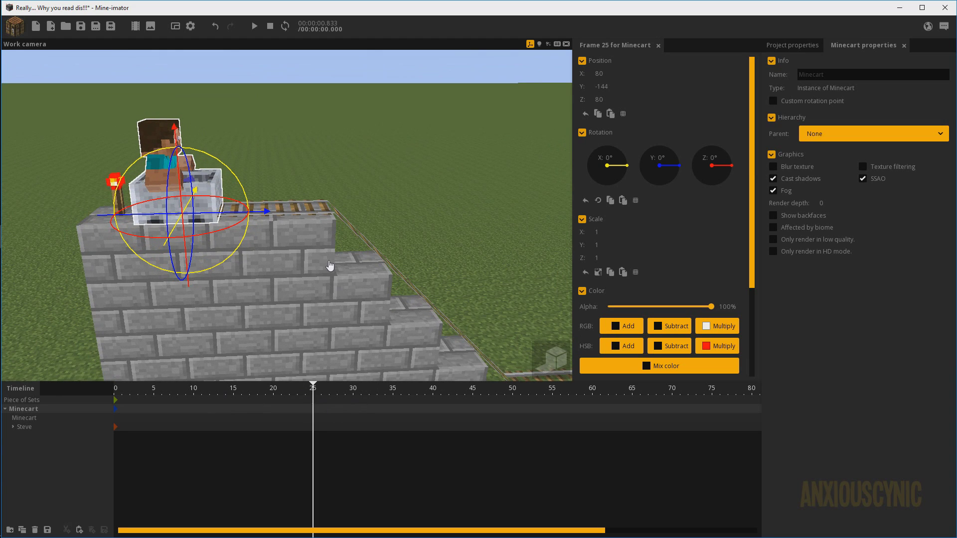
left_click(352, 393)
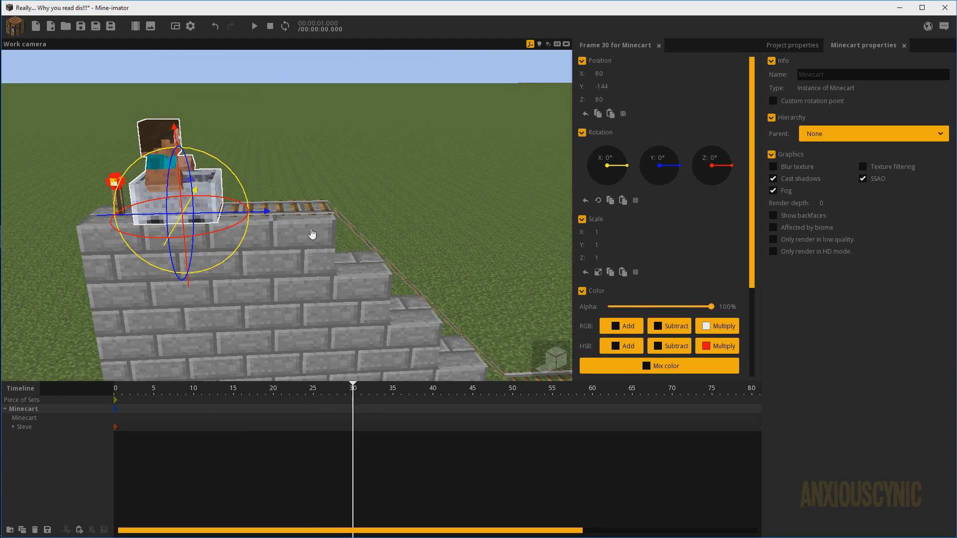
right_click_drag(332, 224, 320, 221)
left_click_drag(279, 203, 412, 255)
Fine-tune the minecart's frame 30 position at the track edge to Y -104.07.
scroll(416, 243, "up", 3)
scroll(415, 239, "up", 4)
right_click_drag(412, 255, 409, 263)
scroll(409, 263, "down", 3)
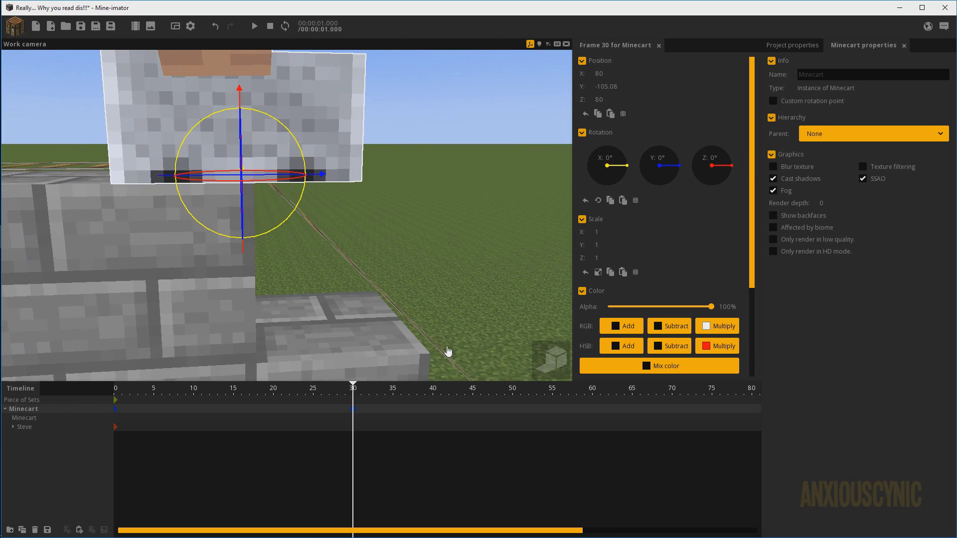
mouse_move(350, 244)
left_mouse_down()
mouse_move(334, 235)
mouse_move(367, 250)
left_mouse_up()
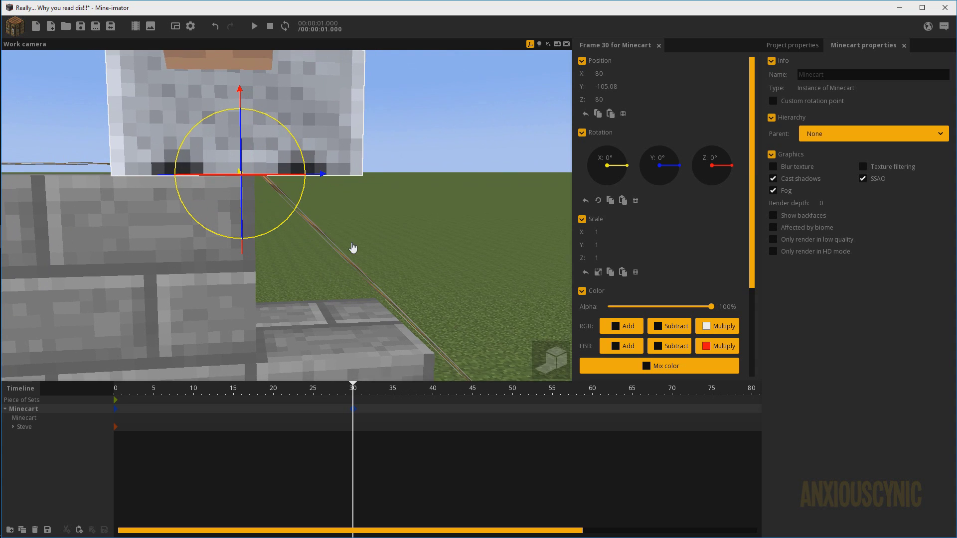
scroll(354, 239, "up", 3)
mouse_move(322, 178)
left_mouse_down()
mouse_move(335, 181)
mouse_move(289, 197)
mouse_move(323, 196)
left_mouse_up()
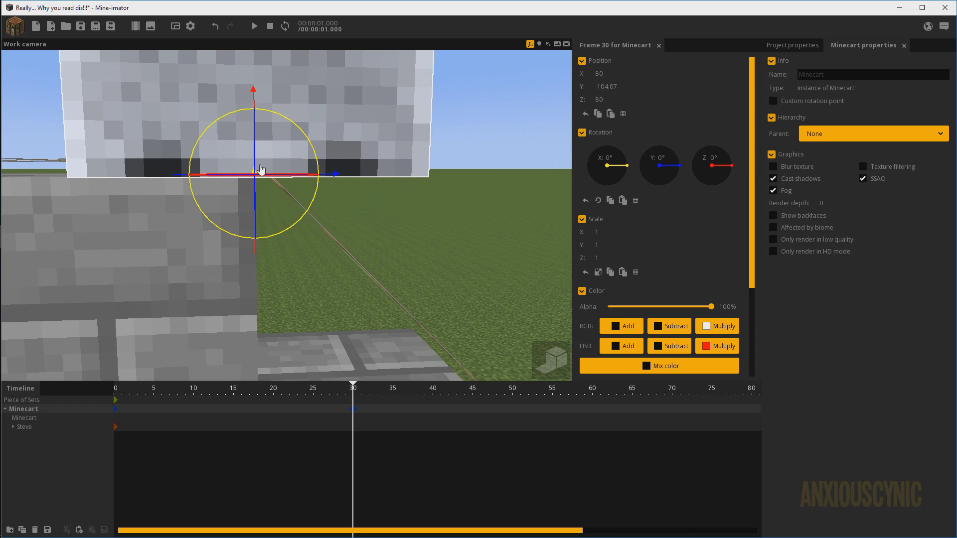
Play back the minecart's movement along the upper track from frame 0.
scroll(352, 213, "down", 5)
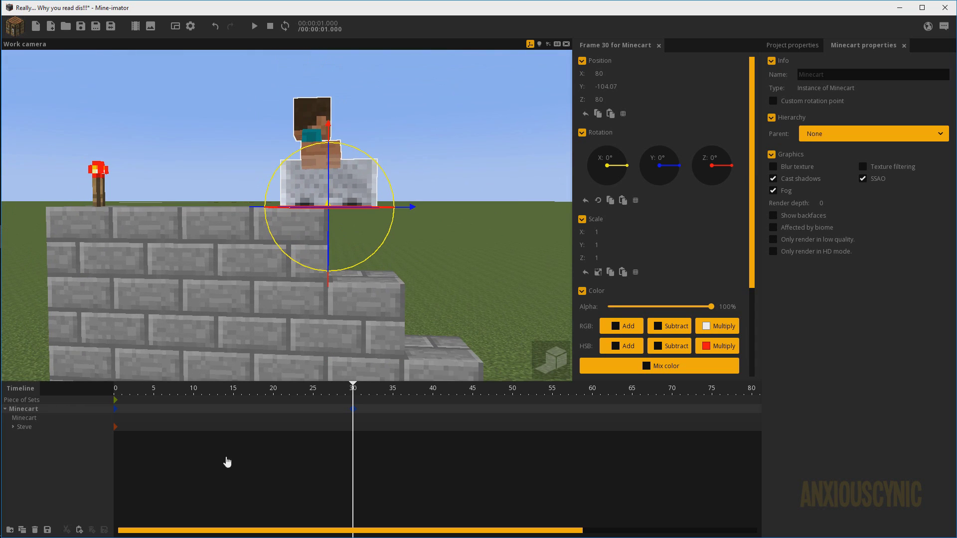
left_click_drag(161, 382, 77, 391)
key("space")
key("space")
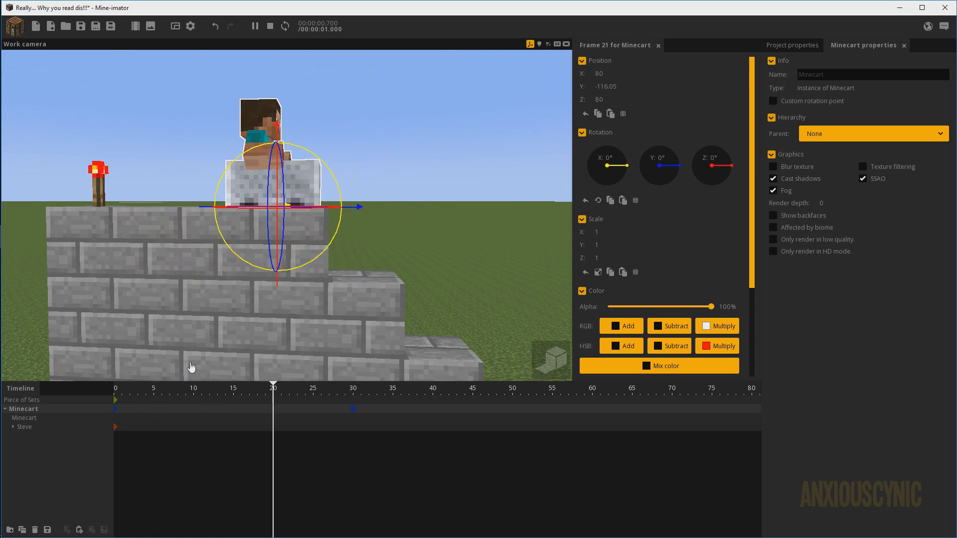
key("space")
key("space")
Set the transition of the minecart's frame 0 keyframe to Ease in (quadratic) and play back the movement.
left_click_drag(272, 265, 312, 300)
scroll(272, 265, "up", 3)
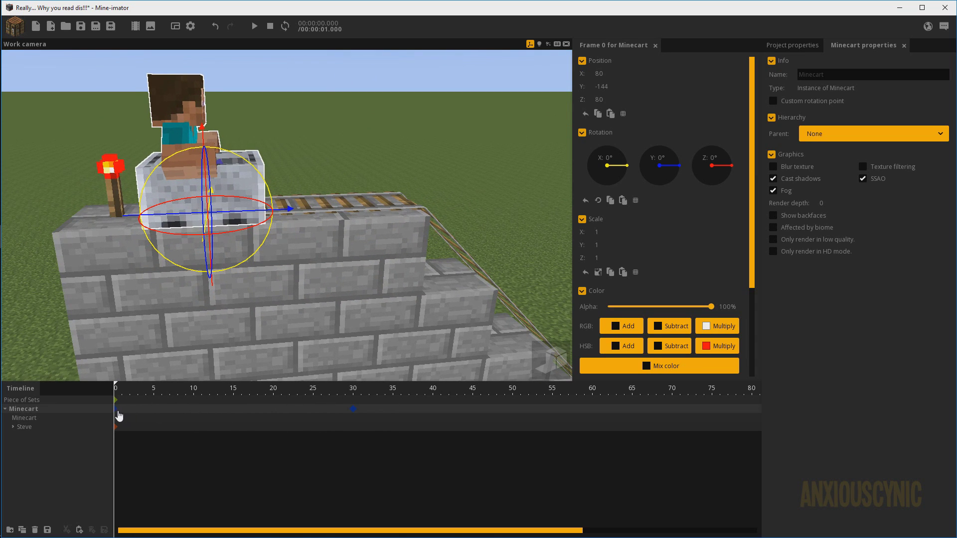
scroll(752, 253, "down", 5)
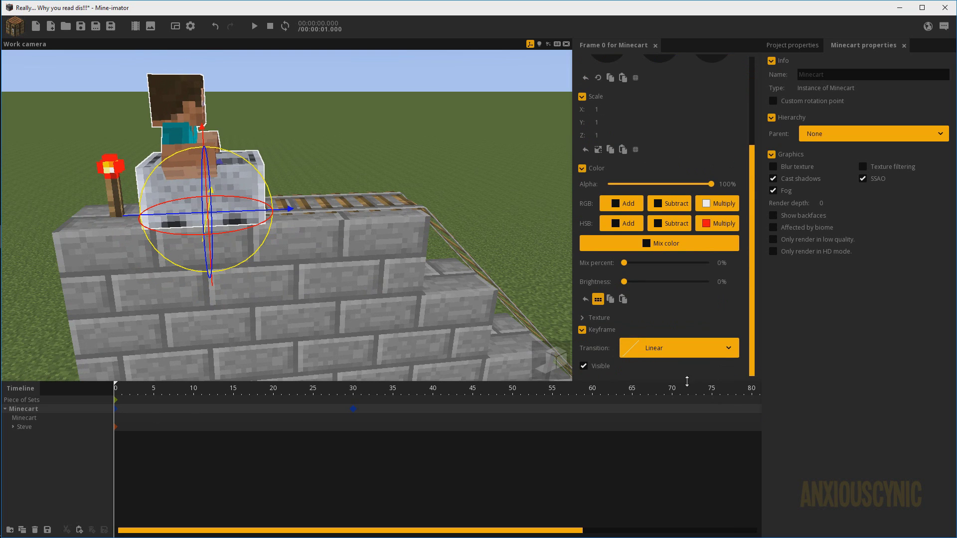
left_click(687, 349)
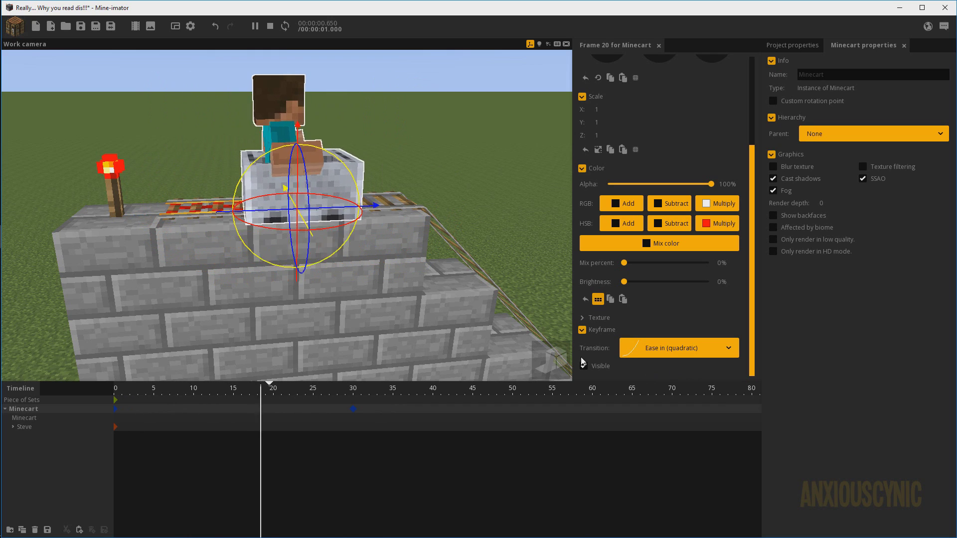
key("space")
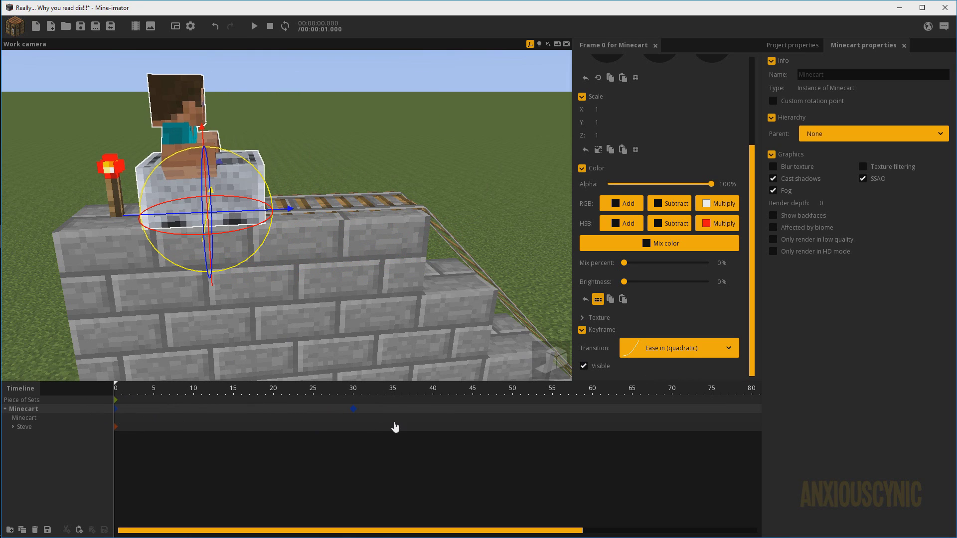
At frame 60, keyframe the minecart moved forward to Y -39.91, above the foot of the sloped rails.
left_click(353, 410)
right_click_drag(331, 307, 361, 302)
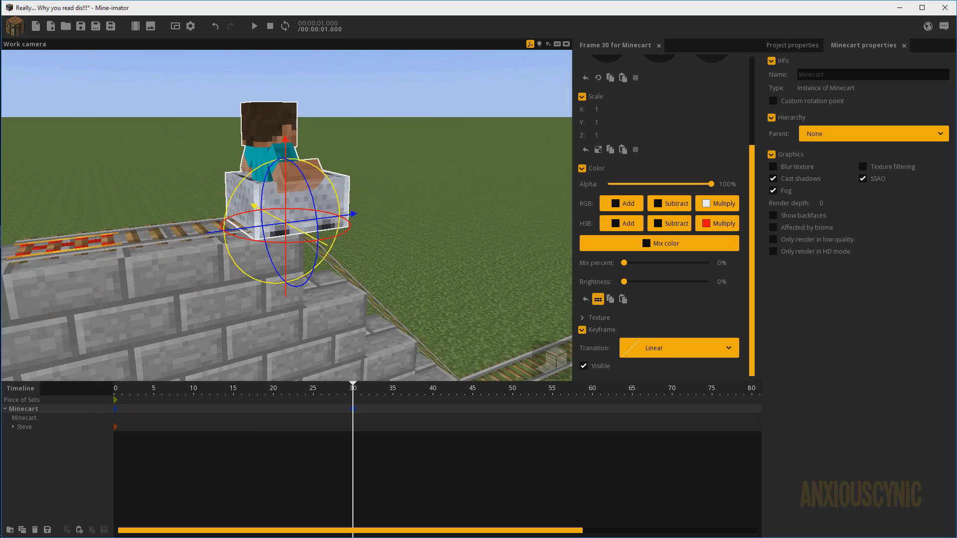
left_click_drag(361, 302, 381, 298)
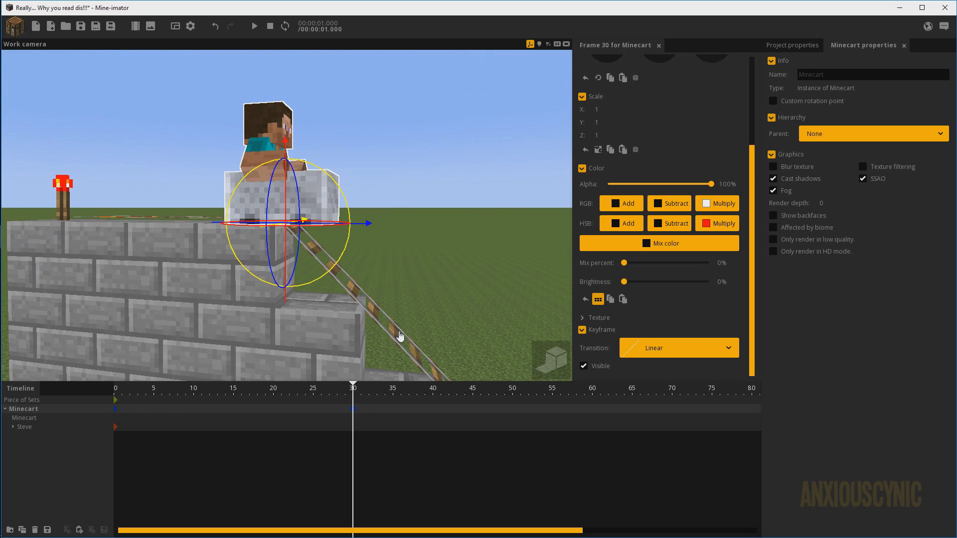
right_click_drag(388, 281, 344, 319)
middle_click_drag(374, 278, 314, 240)
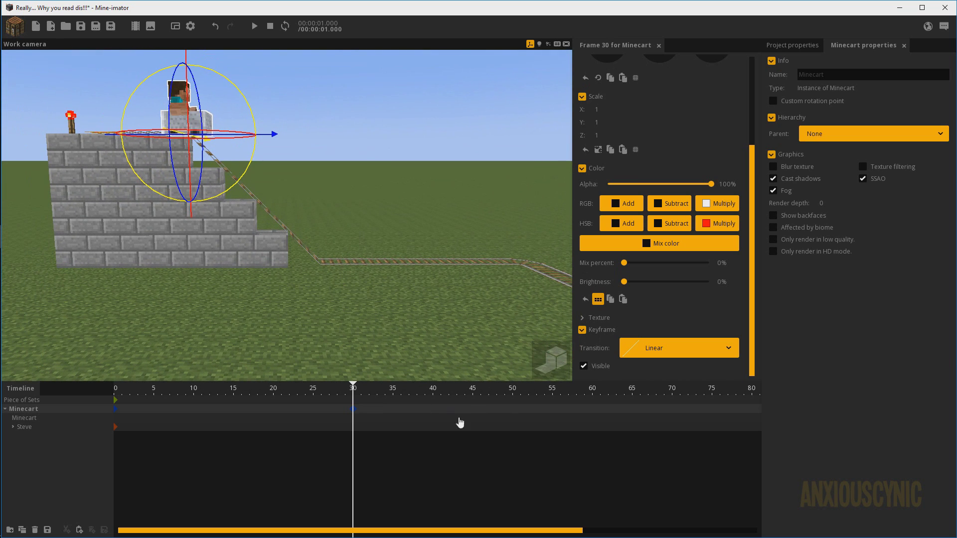
left_click(593, 413)
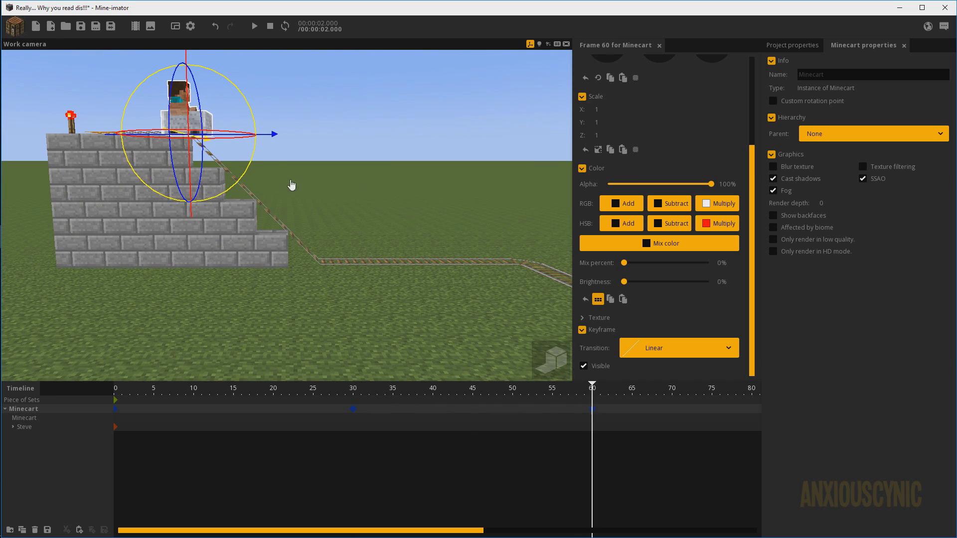
left_click_drag(273, 141, 406, 167)
scroll(368, 260, "up", 5)
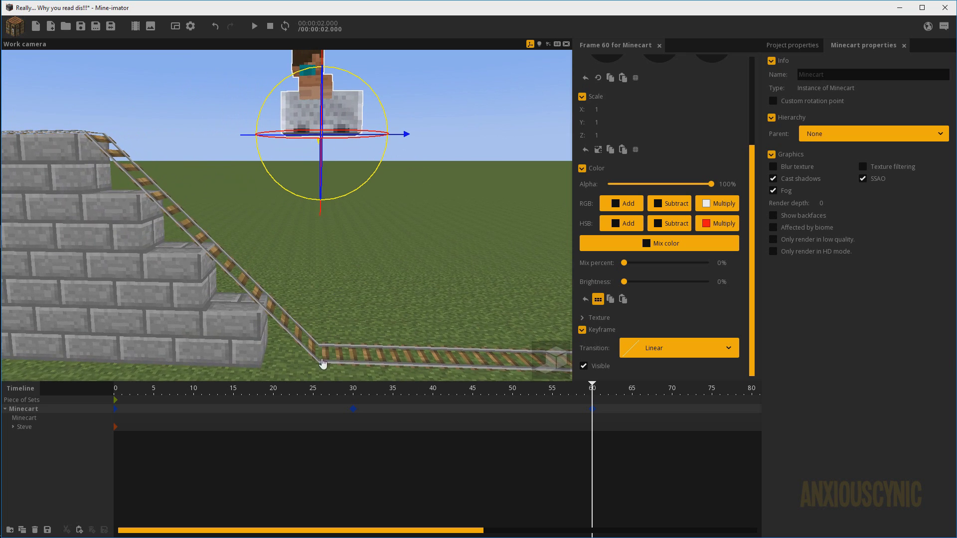
Lower the minecart at frame 60 close to the ground rails at the foot of the slope, to Z 17.90.
left_click_drag(317, 365, 334, 296)
left_click_drag(321, 216, 314, 401)
middle_click_drag(376, 219, 316, 196)
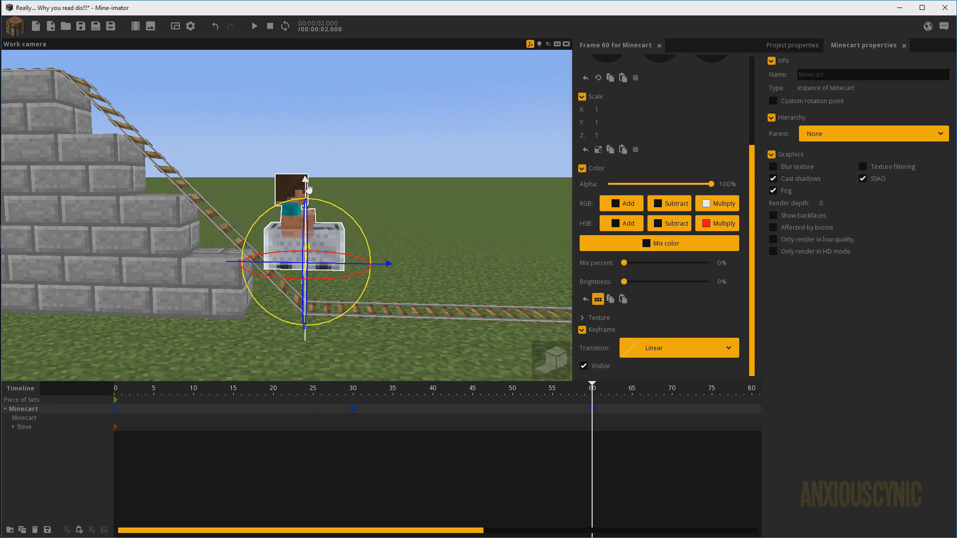
left_click_drag(306, 186, 308, 232)
scroll(349, 216, "up", 4)
mouse_move(405, 258)
left_mouse_down()
mouse_move(405, 174)
mouse_move(406, 252)
left_mouse_up()
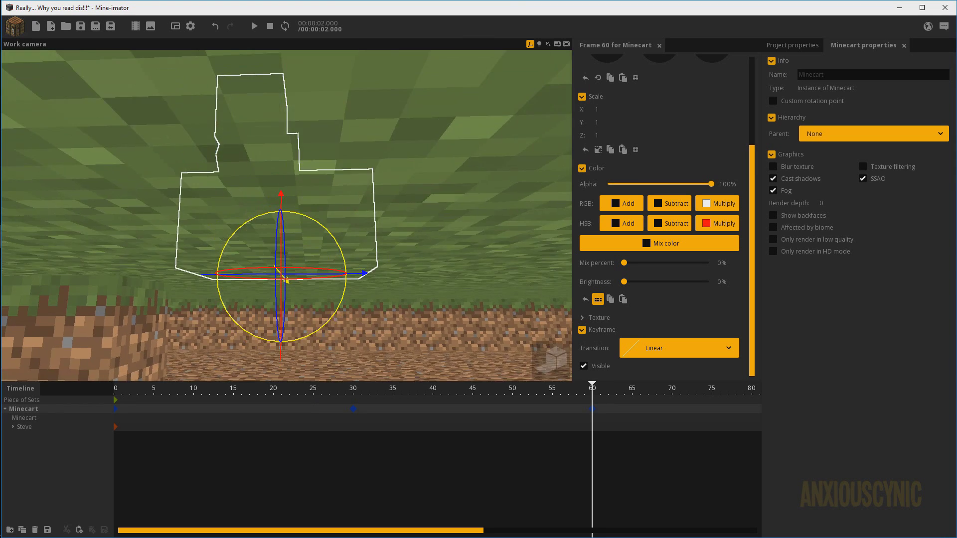
scroll(406, 252, "up", 4)
left_click(282, 255)
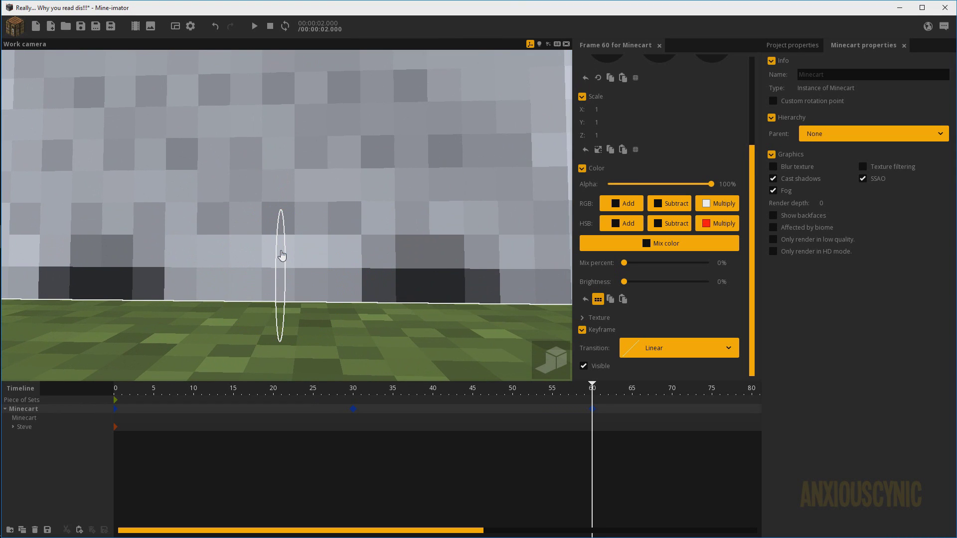
left_click_drag(331, 277, 367, 279)
scroll(369, 284, "down", 3)
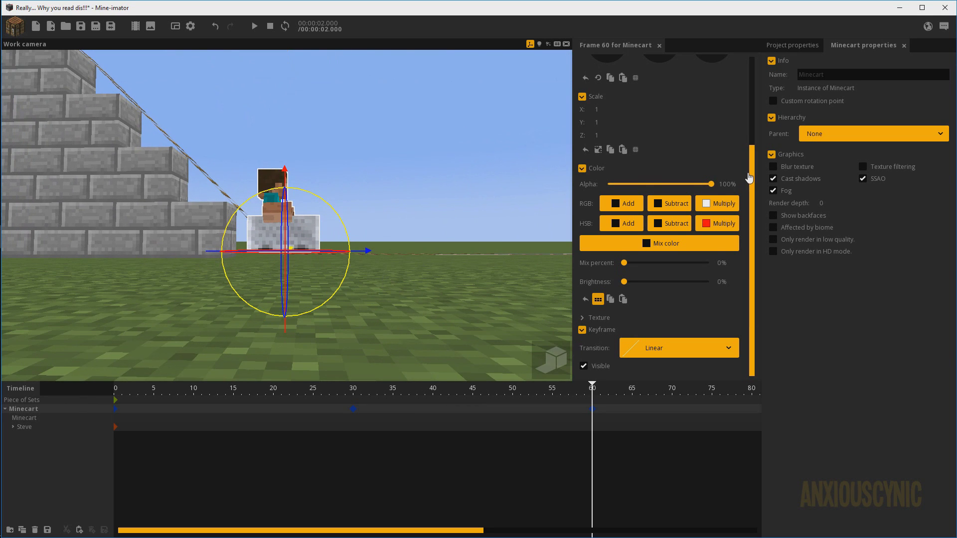
Set the minecart's Z position at frame 60 to 16 and save the project.
left_click_drag(750, 178, 677, 100)
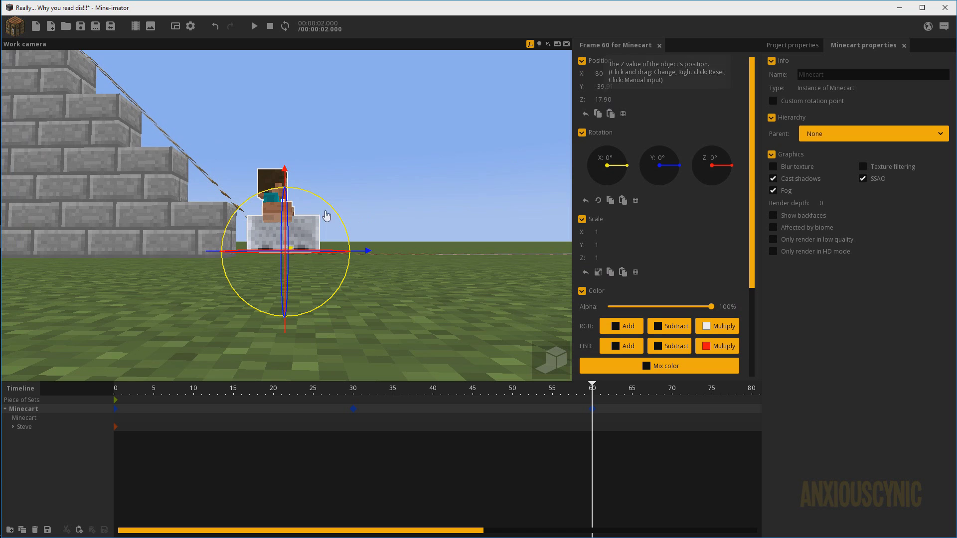
mouse_move(286, 178)
left_mouse_down()
mouse_move(291, 194)
mouse_move(299, 182)
left_mouse_up()
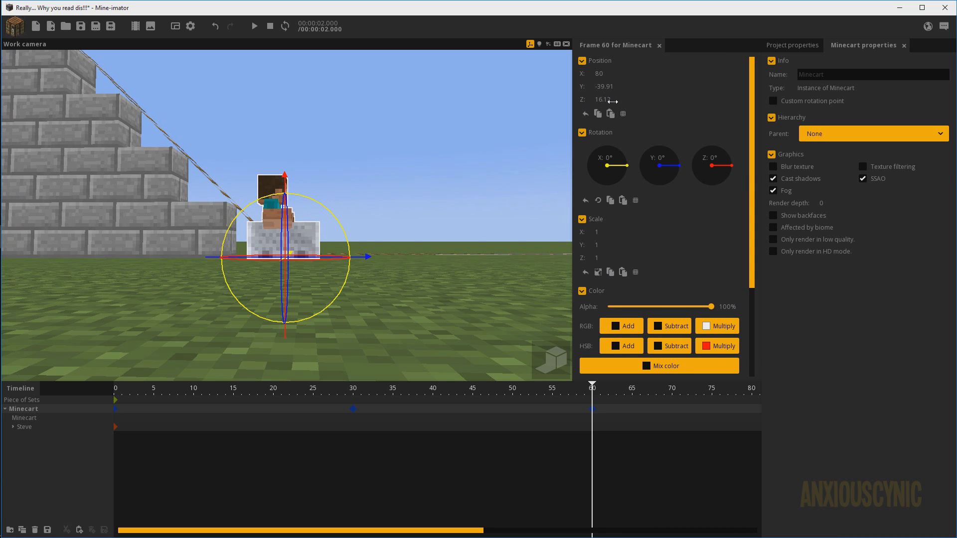
type("16")
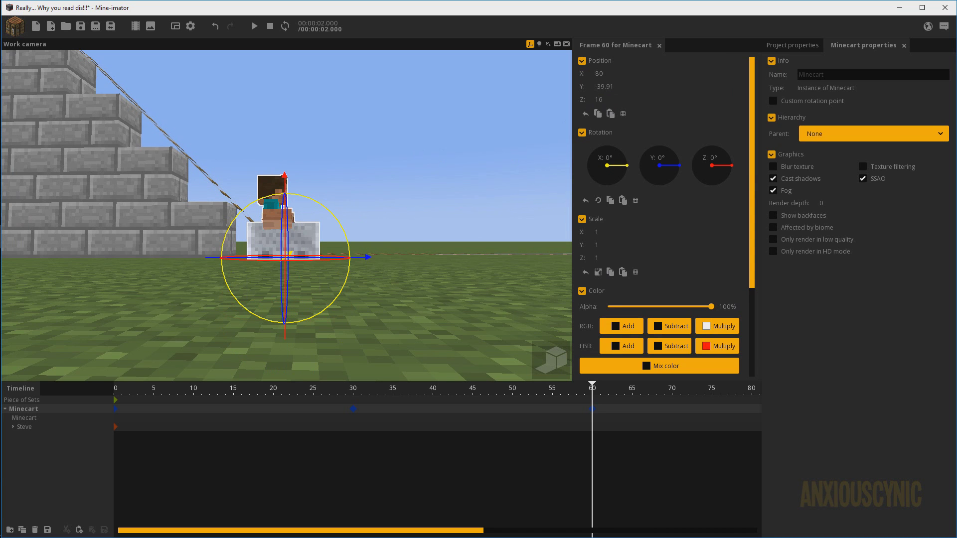
mouse_move(380, 169)
left_mouse_down()
mouse_move(294, 195)
mouse_move(380, 169)
left_mouse_up()
key("ctrl+s")
Check the minecart's keyframes at frames 30 and 60, play back the descent, and save the project.
scroll(380, 169, "down", 2)
right_click_drag(381, 169, 324, 169)
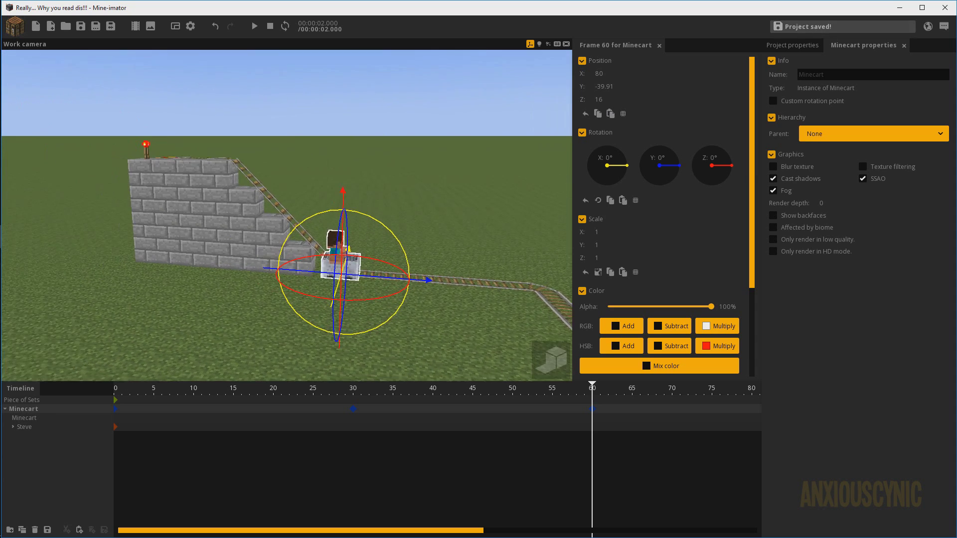
left_click(353, 409)
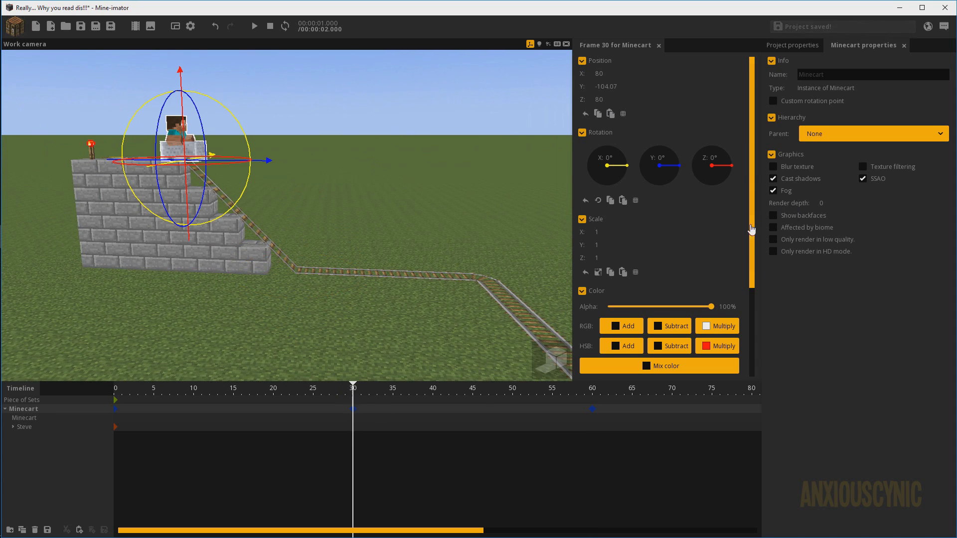
left_click_drag(752, 229, 750, 319)
left_click(593, 409)
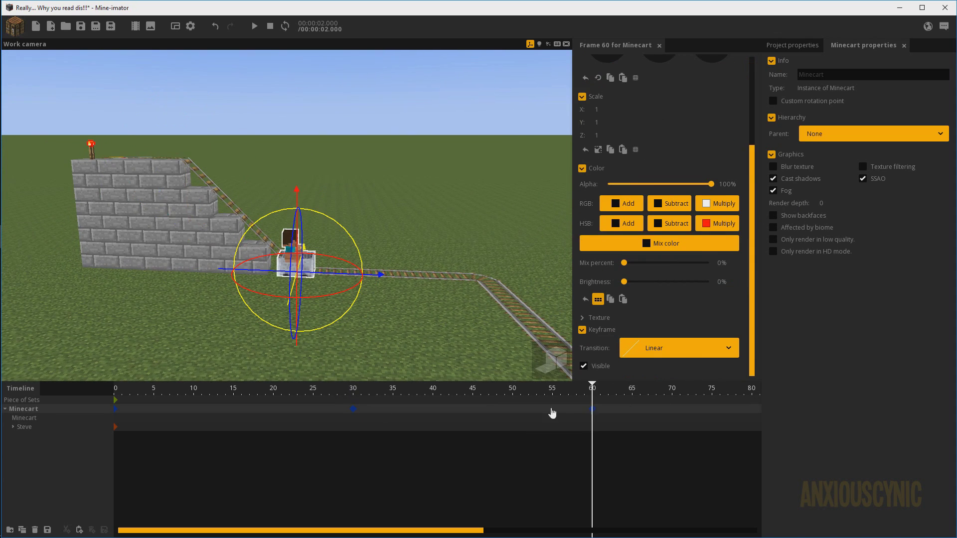
key("space")
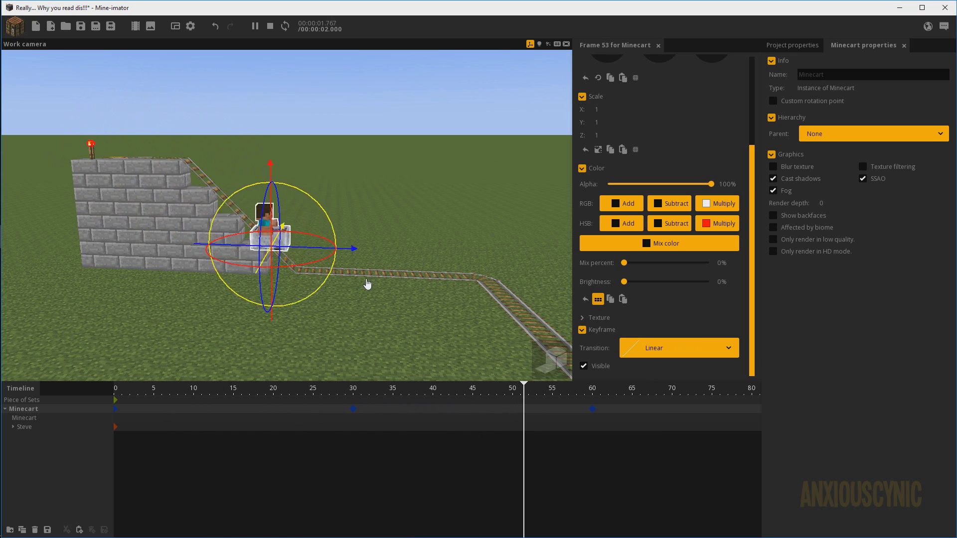
key("space")
key("ctrl+s")
Speed up the descent by moving the minecart's last keyframe to frame 49, and scrub back to frame 28.
right_click_drag(325, 241, 365, 326)
scroll(316, 235, "up", 3)
left_click(352, 410)
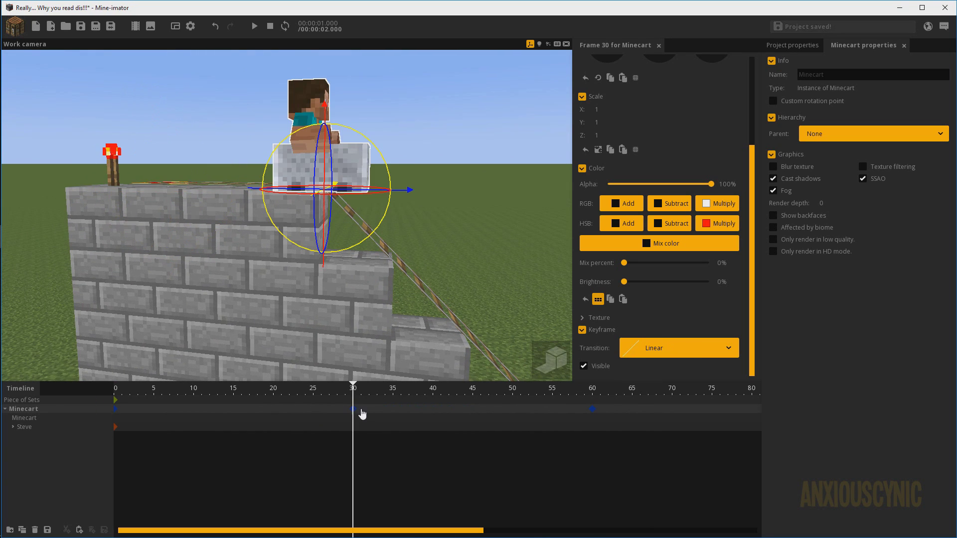
right_click_drag(413, 278, 414, 296)
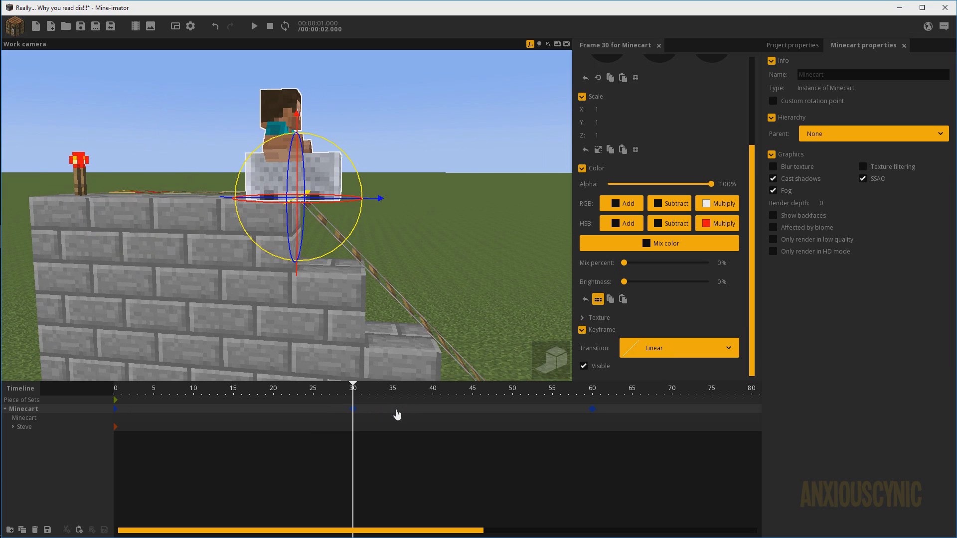
left_click(591, 410)
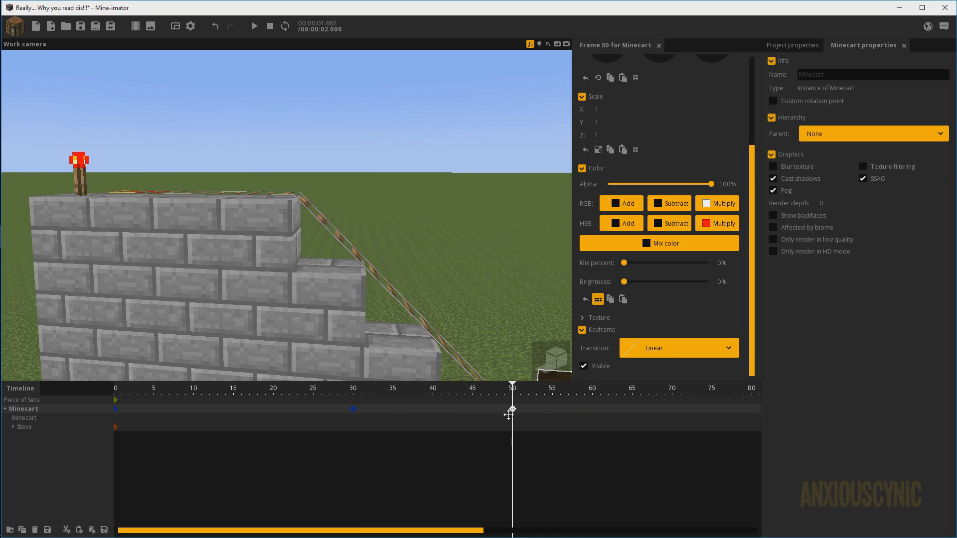
left_click_drag(394, 392, 337, 392)
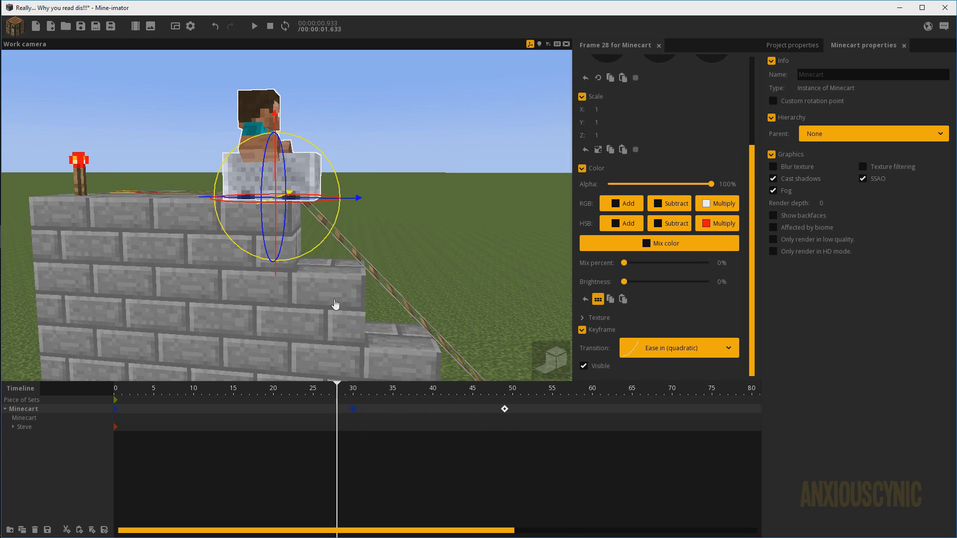
mouse_move(369, 260)
right_mouse_down()
mouse_move(387, 281)
mouse_move(369, 260)
right_mouse_up()
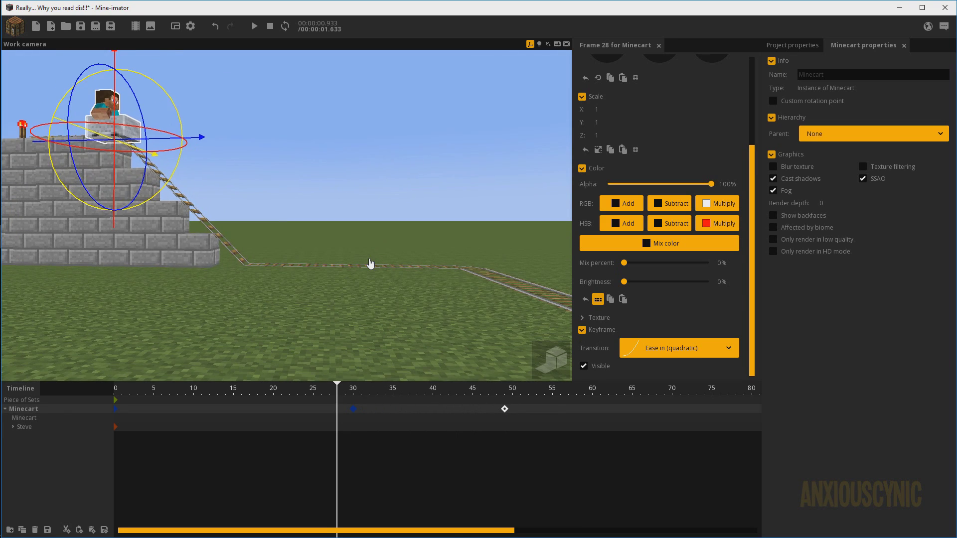
Play back the minecart's descent from frame 28, and return to frame 30 at the top of the slope.
key("space")
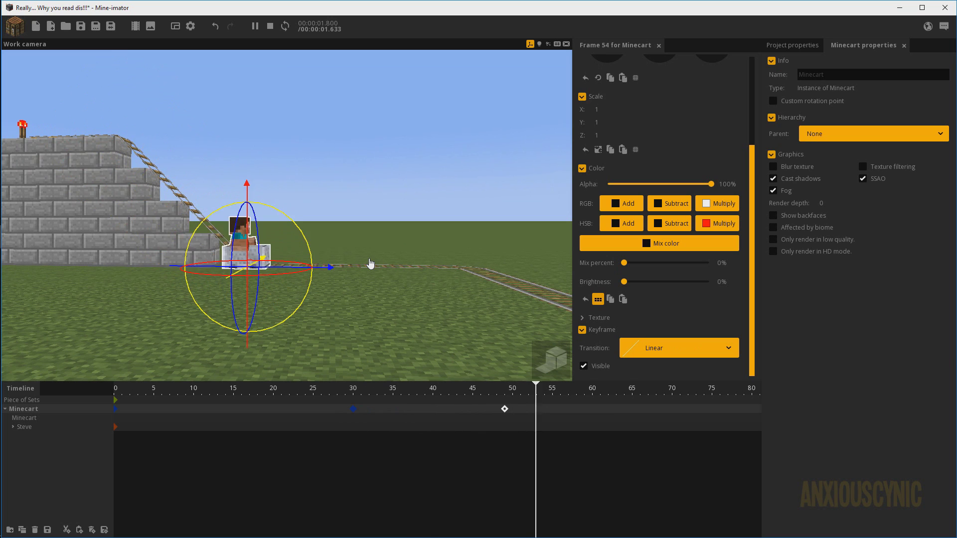
key("space")
left_click(363, 409)
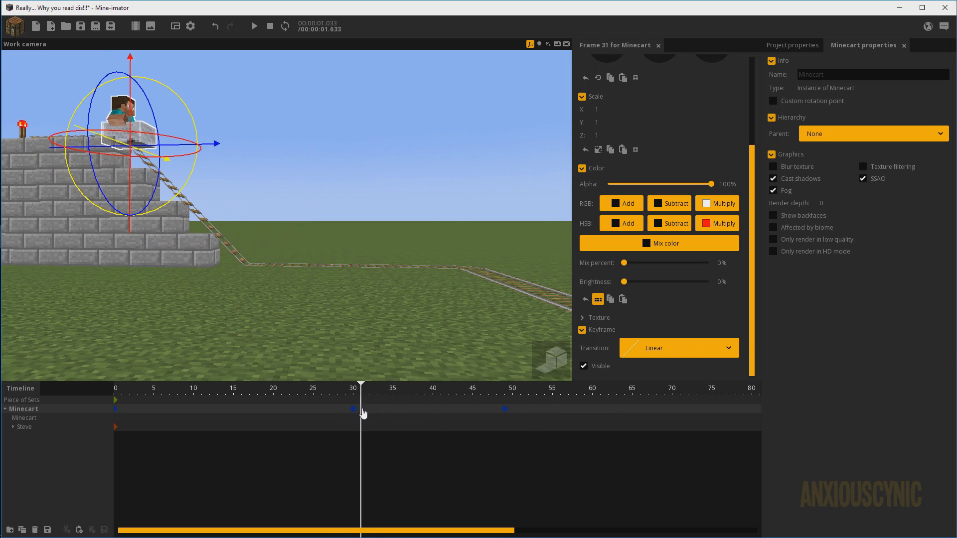
left_click(354, 392)
Tilt the minecart forward at frame 32 so it roughly matches the angle of the sloped rails.
right_click_drag(346, 225, 299, 226)
key("w")
left_click_drag(299, 227, 356, 259)
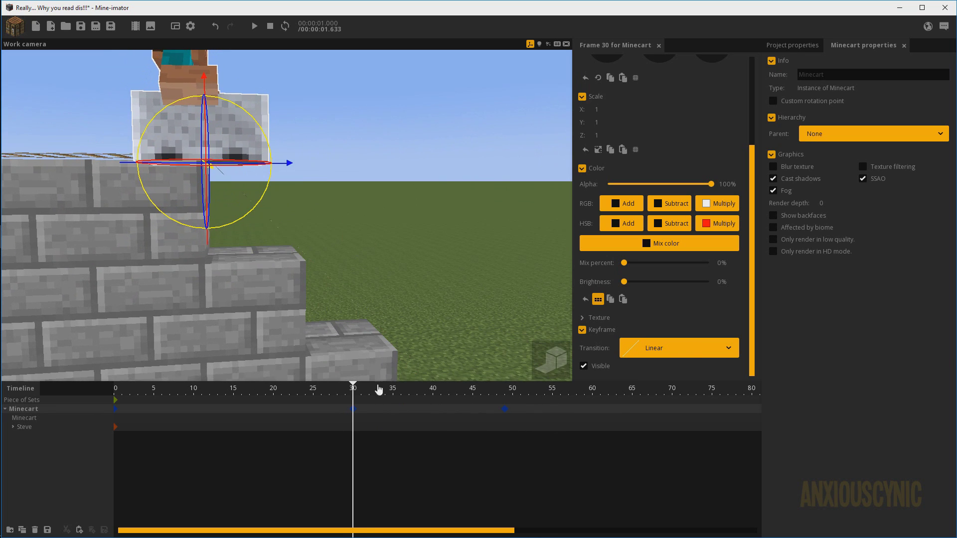
left_click_drag(361, 397, 369, 369)
right_click_drag(406, 278, 379, 255)
key("e")
left_click_drag(406, 277, 406, 299)
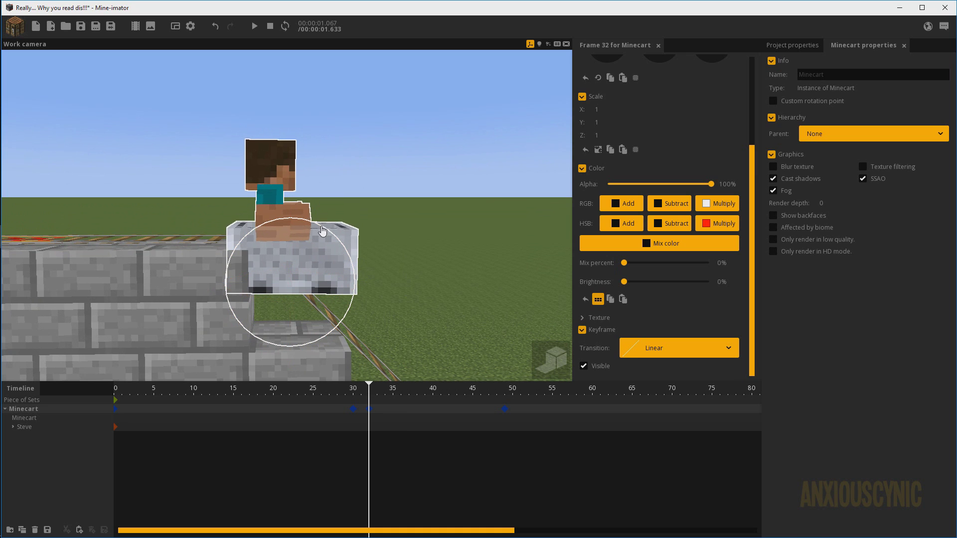
left_click_drag(323, 230, 342, 269)
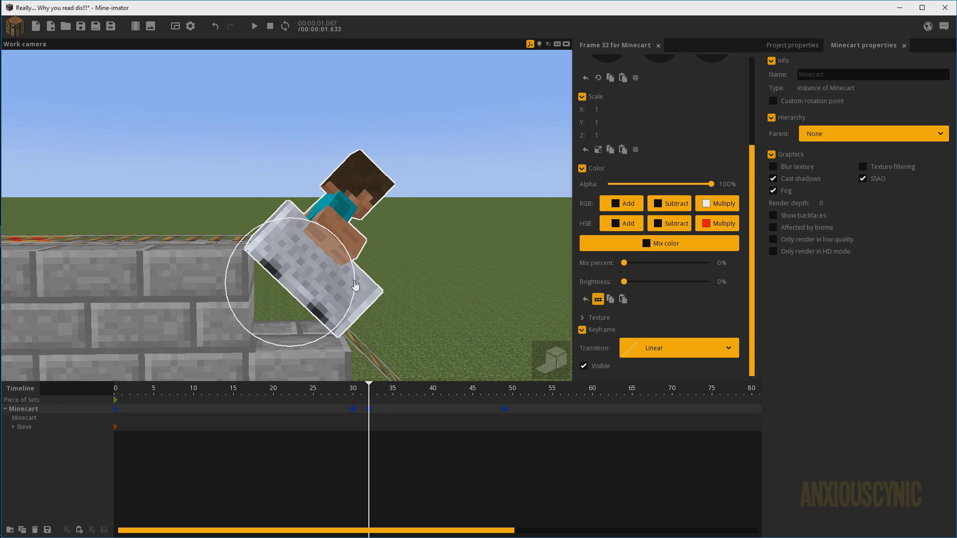
Play back the tilt from frame 30 to check how the minecart goes over the edge.
left_click(354, 394)
key("space")
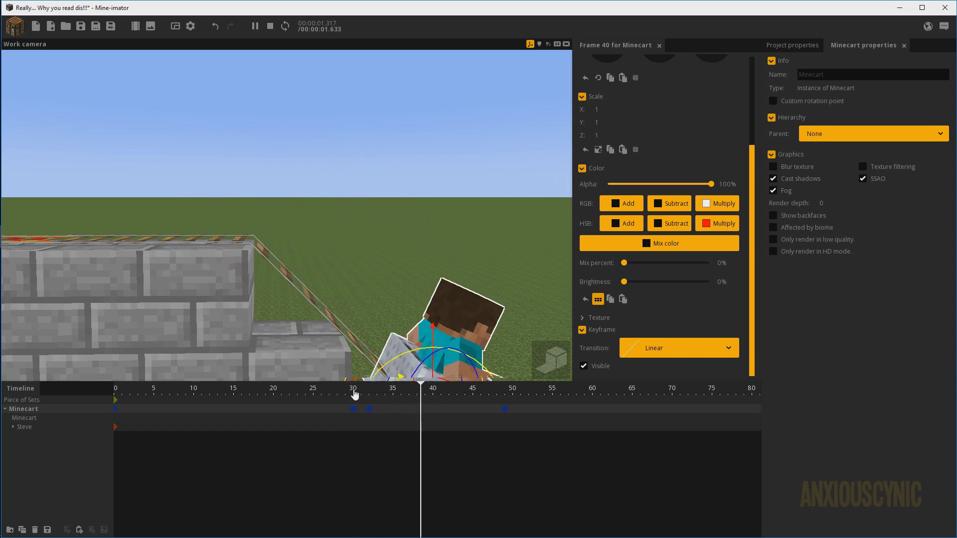
left_click(354, 395)
Set the minecart's X rotation to 45° on its frame 32 keyframe.
left_click(369, 409)
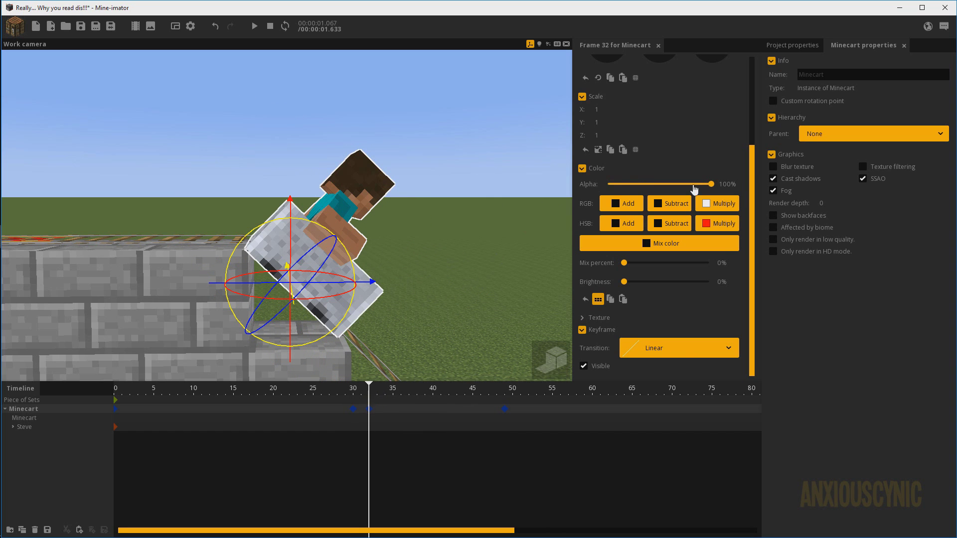
scroll(678, 174, "up", 3)
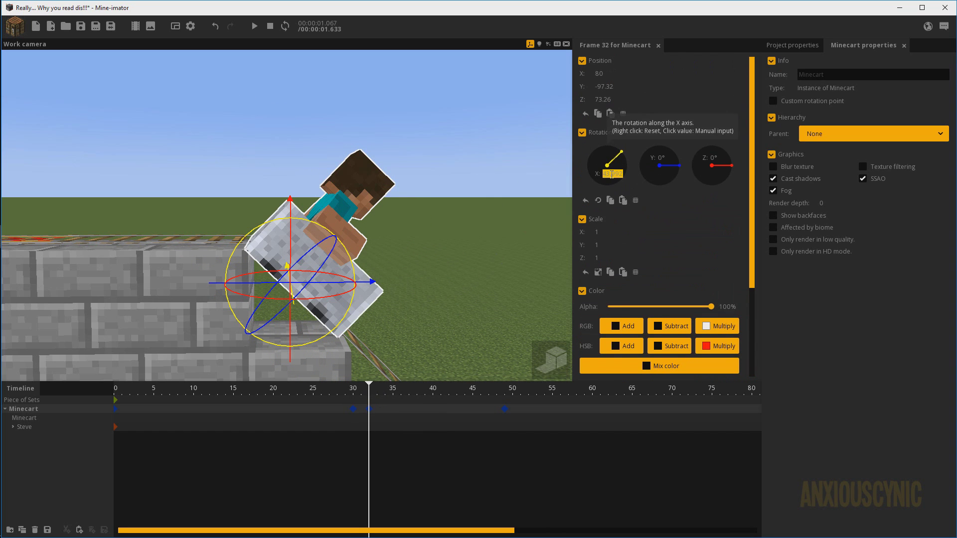
type("45")
Play back the descent from about frame 25, and scrub to frame 38 to examine the cart's angle on the slope.
mouse_move(397, 301)
left_mouse_down()
mouse_move(397, 280)
mouse_move(397, 290)
left_mouse_up()
left_click(317, 391)
key("space")
key("space")
key("space")
key("space")
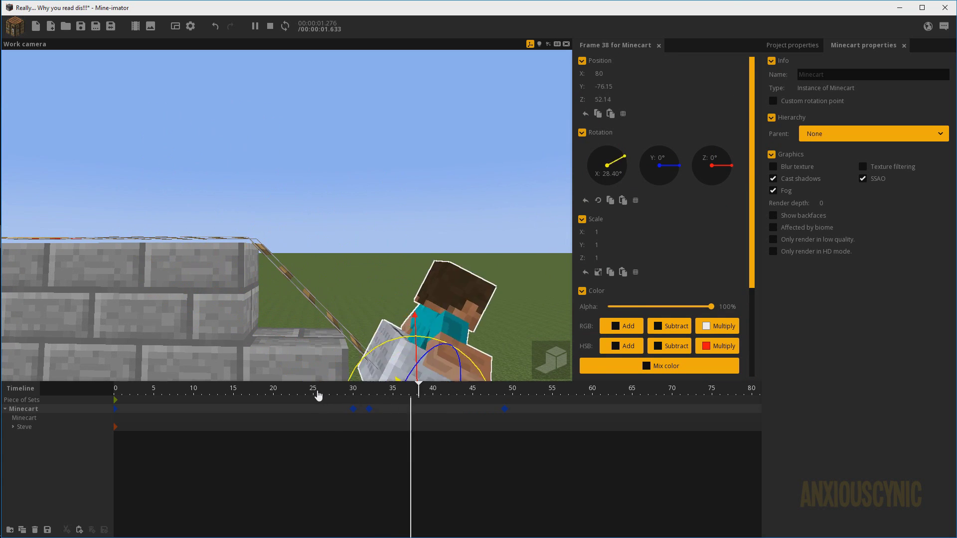
left_click_drag(316, 394, 417, 400)
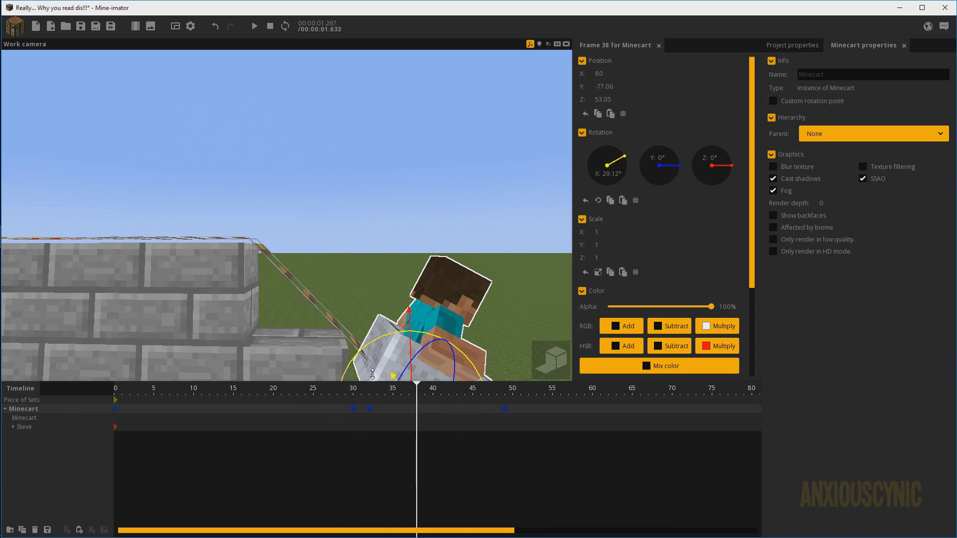
left_click_drag(266, 251, 253, 250)
left_click_drag(308, 280, 424, 287)
right_click_drag(416, 280, 426, 313)
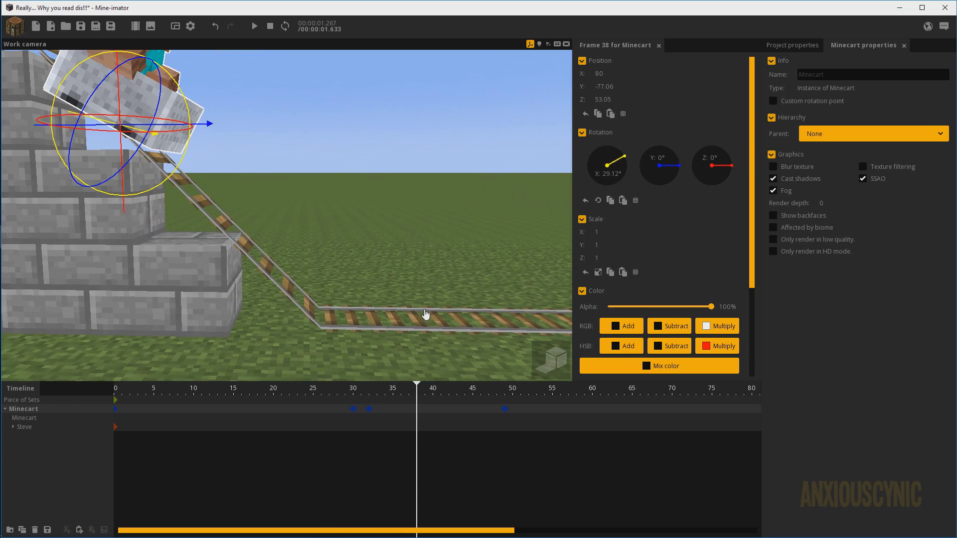
Compare the minecart's keyframes at frames 30 and 32, and check its pose at frame 47 near the ground.
left_click(353, 410)
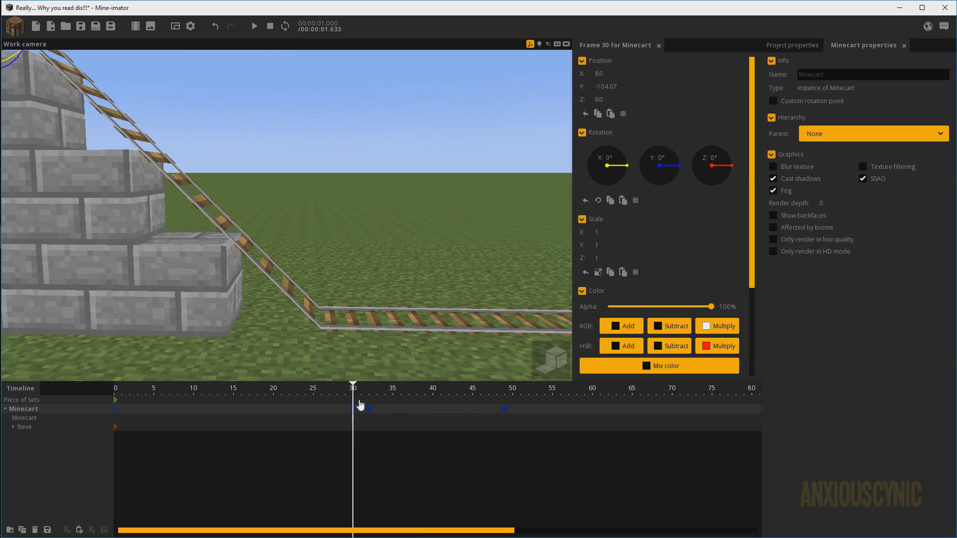
left_click(370, 408)
scroll(370, 417, "up", 2, "ctrl")
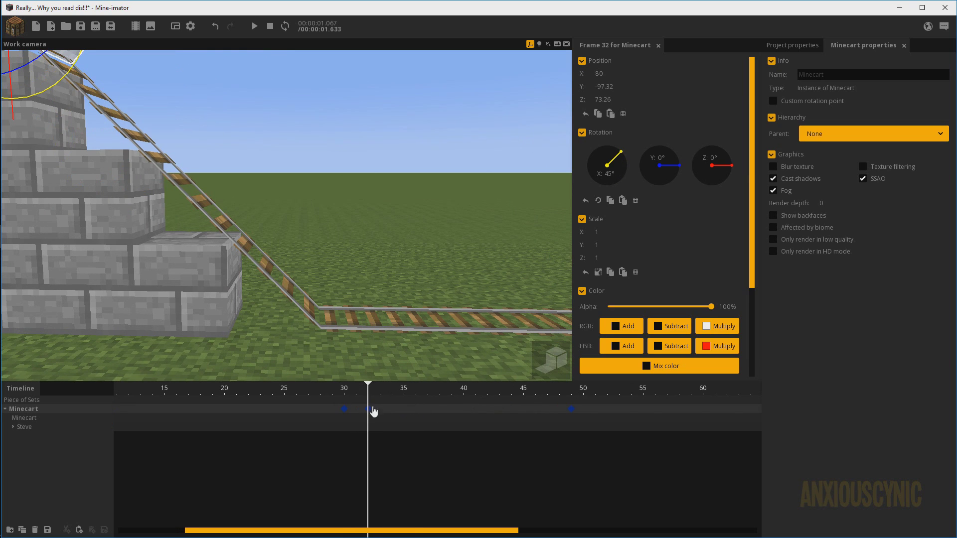
left_click(549, 412)
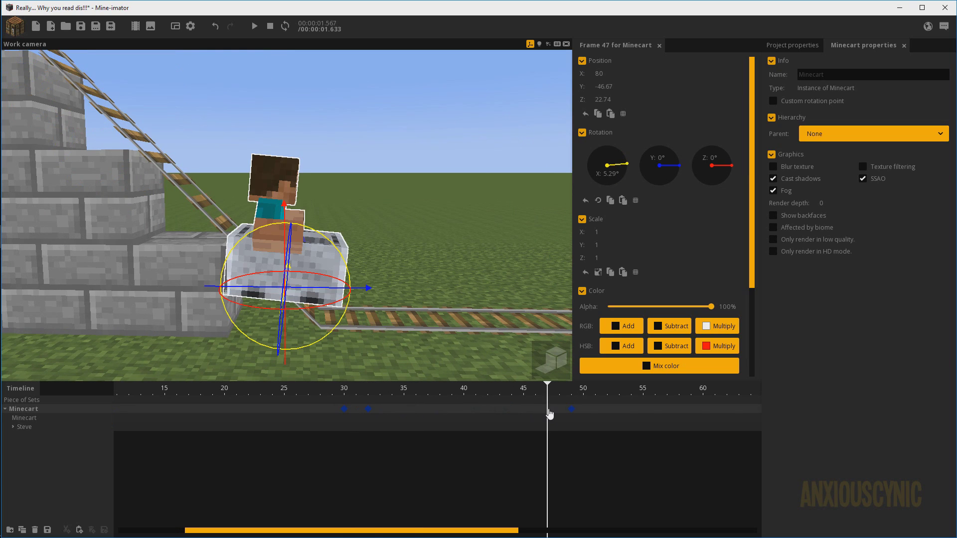
Try an extra minecart keyframe at frame 51, and delete it.
left_click(599, 413)
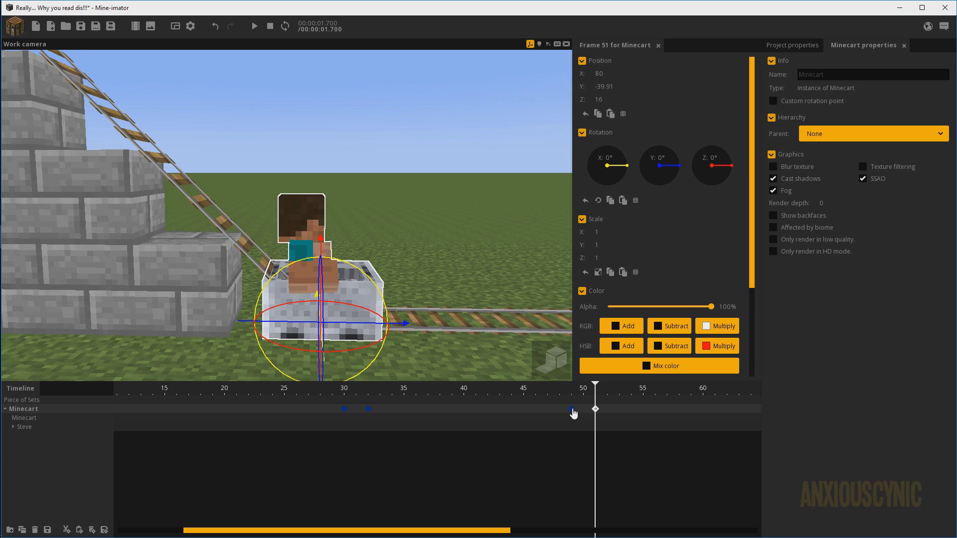
key("Delete")
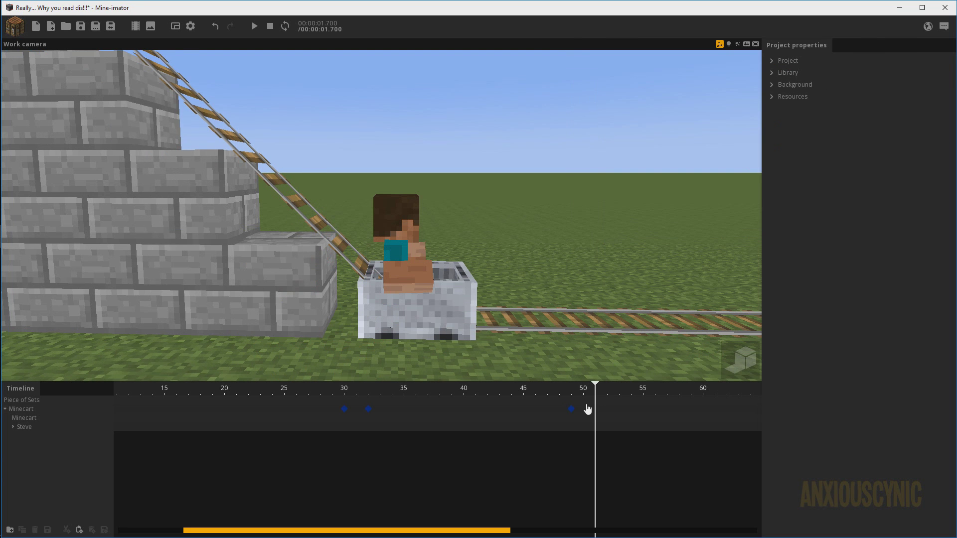
Examine the slope and the ground rails up to the curve with the minecart at frame 31.
middle_click_drag(591, 407, 372, 406)
left_click_drag(470, 280, 502, 341)
scroll(470, 280, "down", 3)
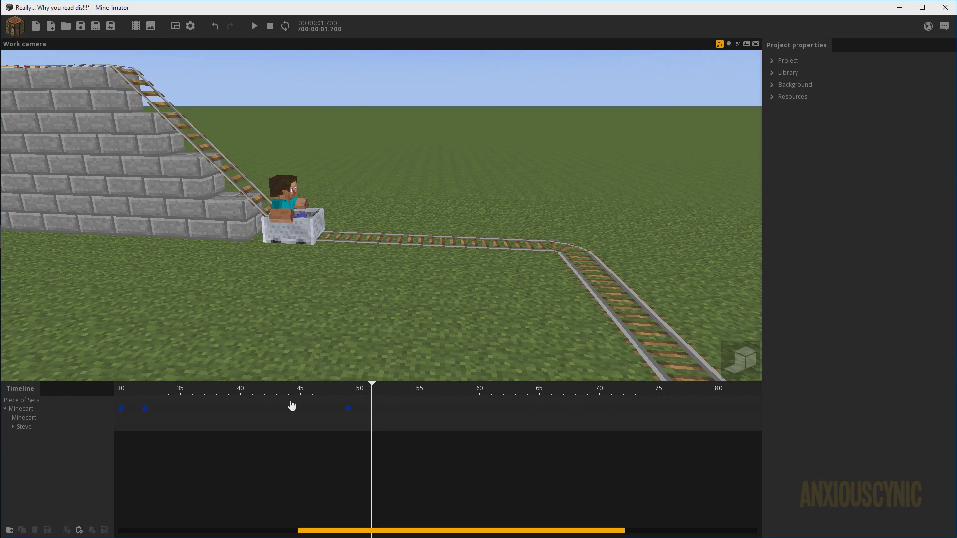
right_click_drag(250, 309, 261, 376)
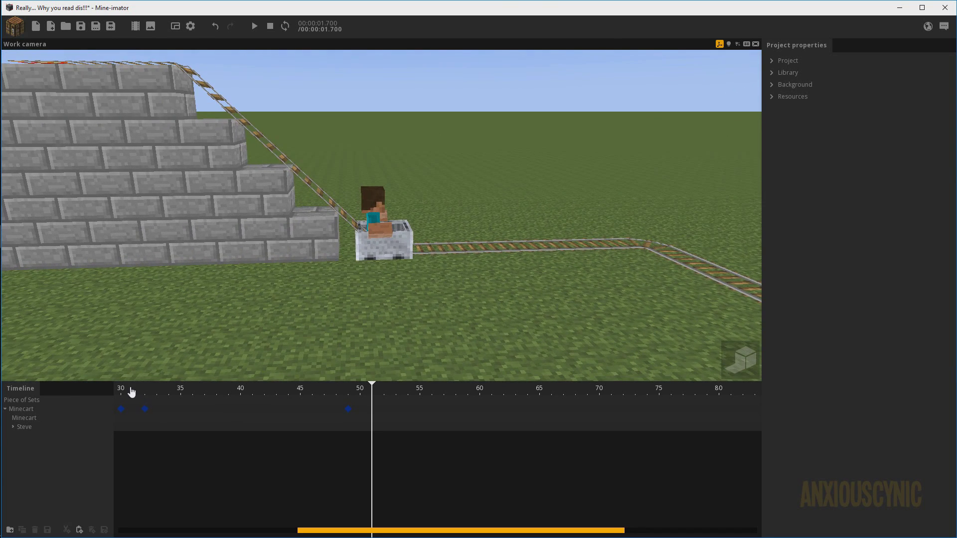
left_click_drag(120, 393, 133, 392)
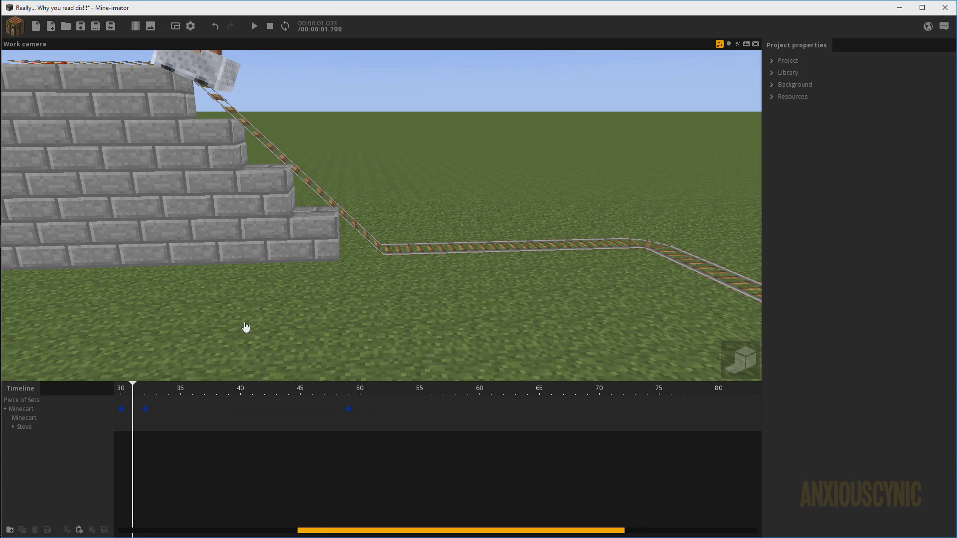
right_click_drag(246, 327, 281, 255)
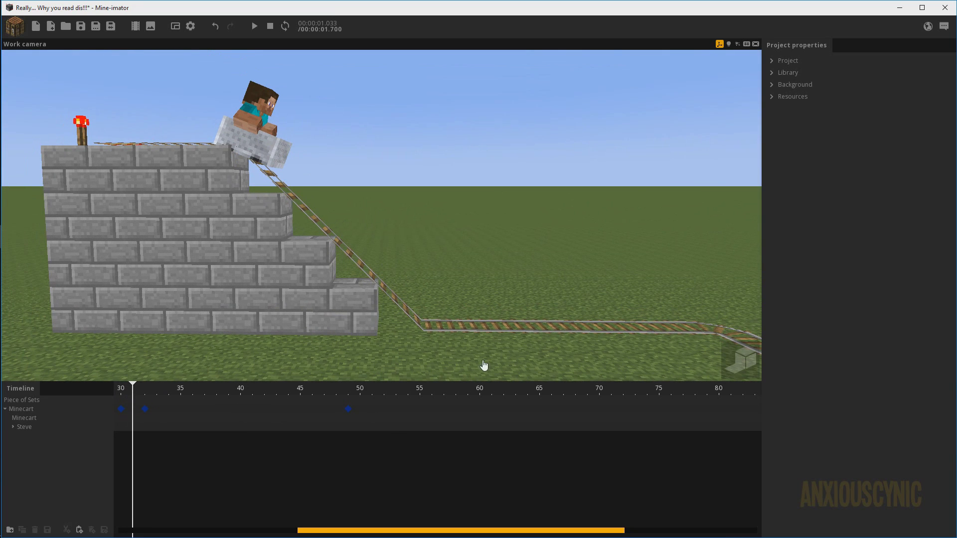
right_click_drag(381, 215, 466, 258)
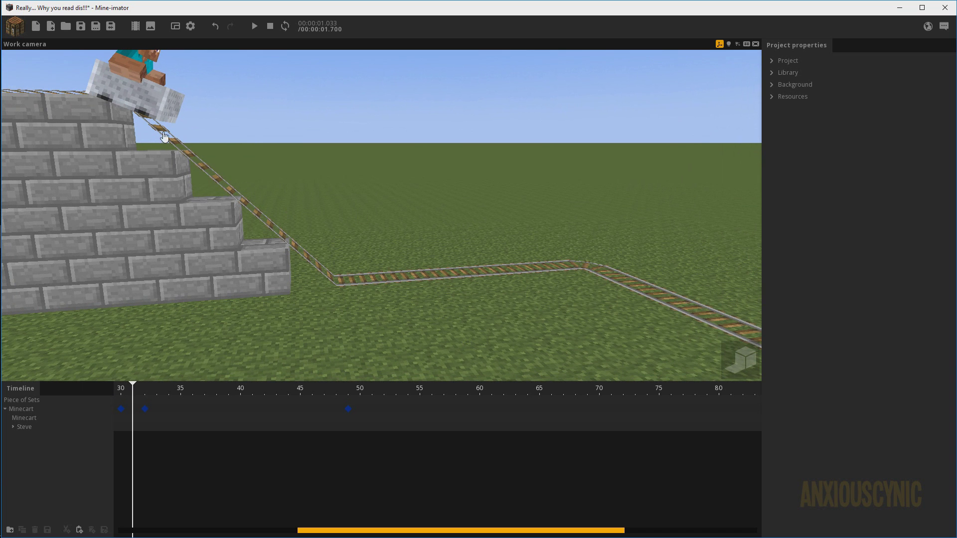
left_click_drag(587, 270, 504, 242)
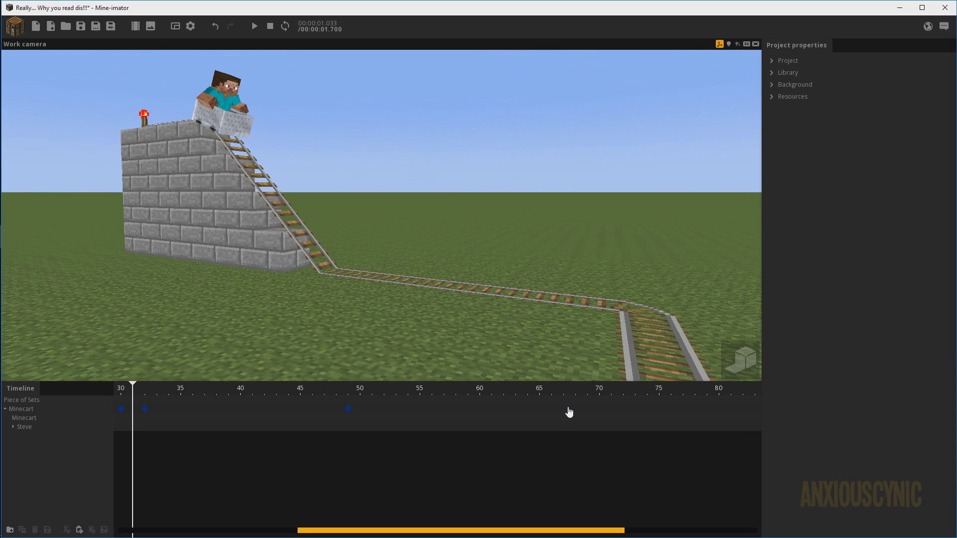
Add a minecart keyframe at frame 70 with the cart moved along the ground rails to the curve, at Y 46.80.
left_click(570, 412)
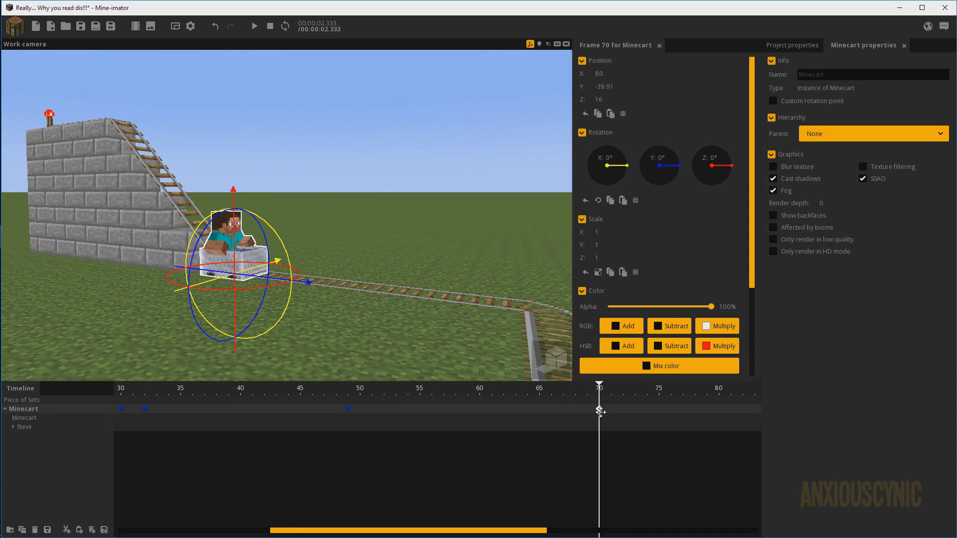
right_click_drag(453, 294, 371, 253)
left_click_drag(371, 254, 322, 258)
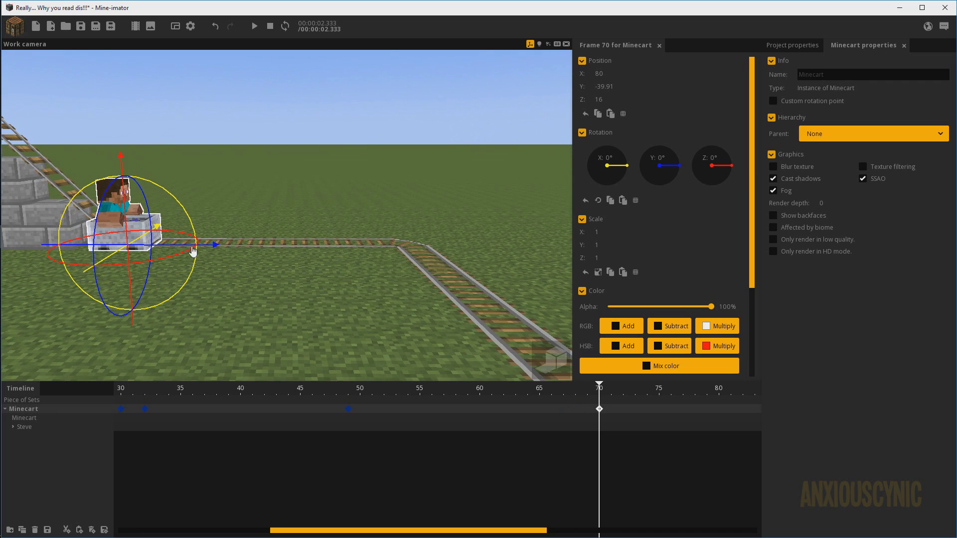
left_click_drag(194, 252, 464, 206)
scroll(464, 206, "up", 4)
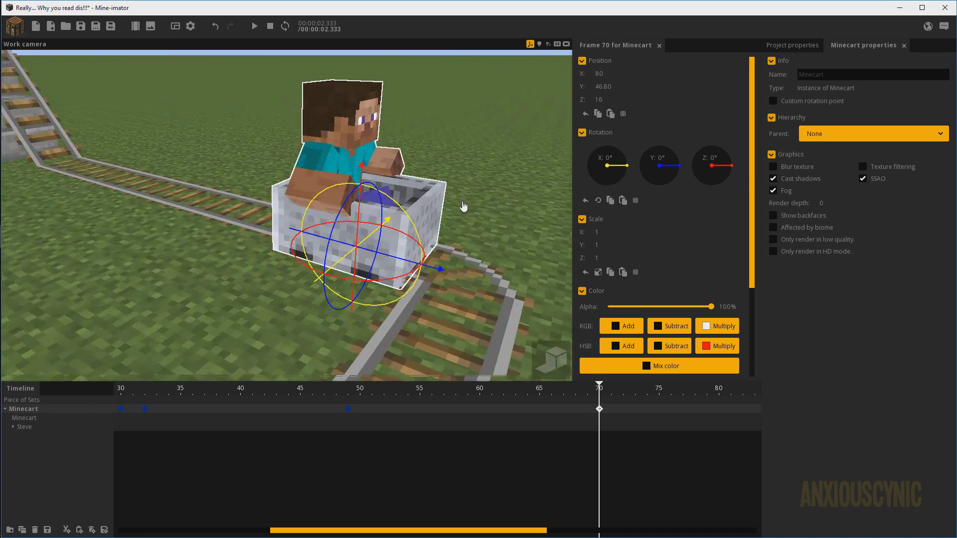
Fine-tune the minecart's Y position at frame 70 to 47.00, and save the project.
right_click_drag(463, 206, 421, 223)
left_click_drag(332, 192, 335, 188)
left_click_drag(383, 221, 416, 233)
scroll(417, 233, "up", 4)
right_click_drag(417, 237, 394, 234)
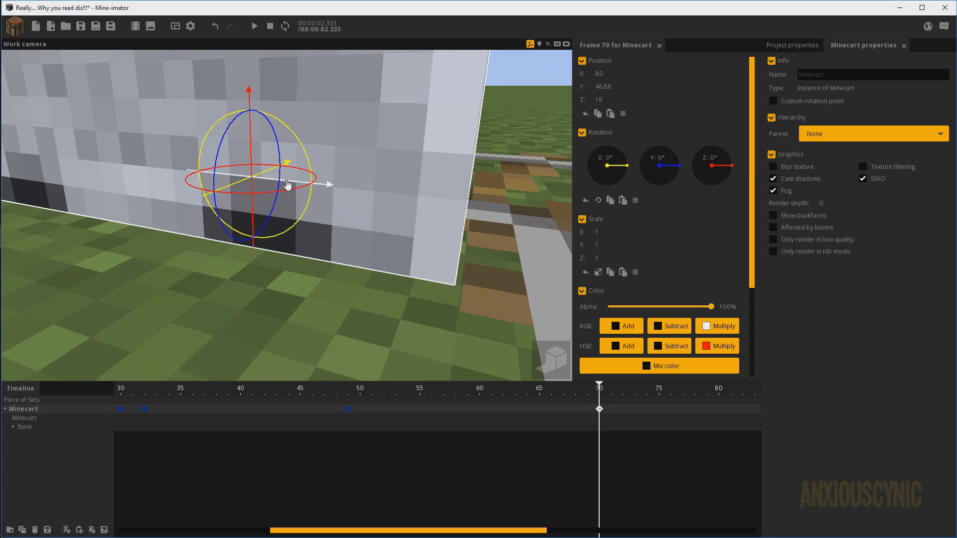
left_click_drag(287, 185, 290, 186)
left_click_drag(411, 197, 421, 207)
scroll(421, 207, "down", 6)
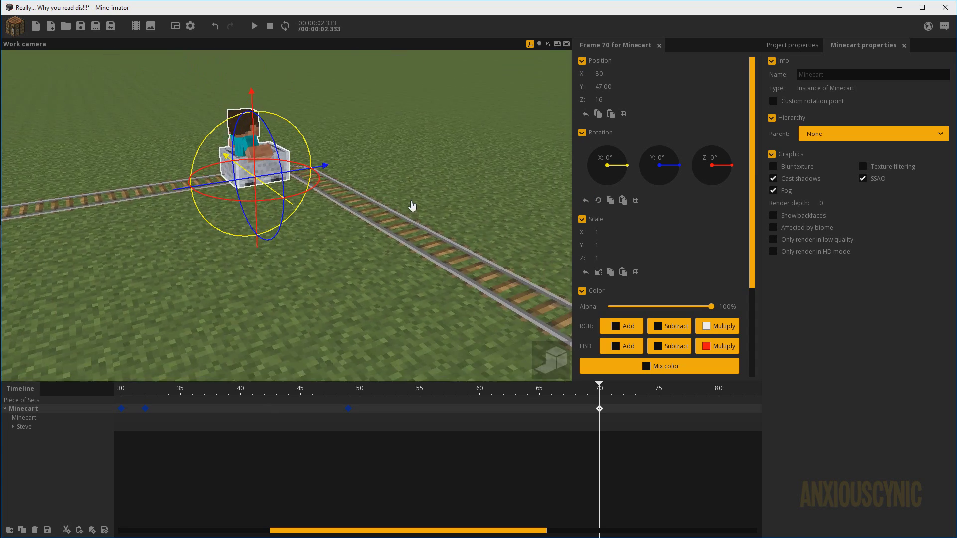
key("ctrl+s")
Return to the foot of the slope around frame 47, and add a level minecart keyframe at frame 51.
right_click_drag(412, 208, 375, 204)
scroll(371, 203, "down", 3)
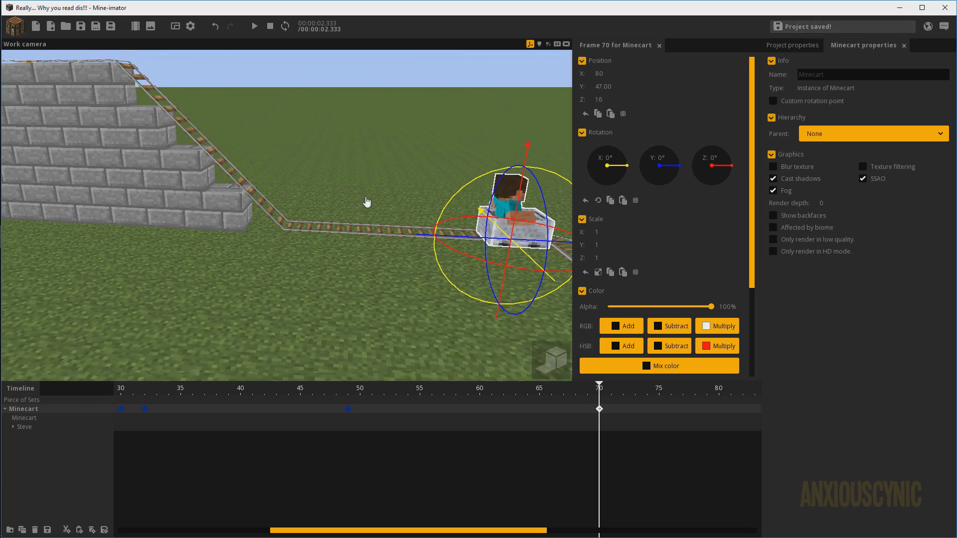
left_click(323, 389)
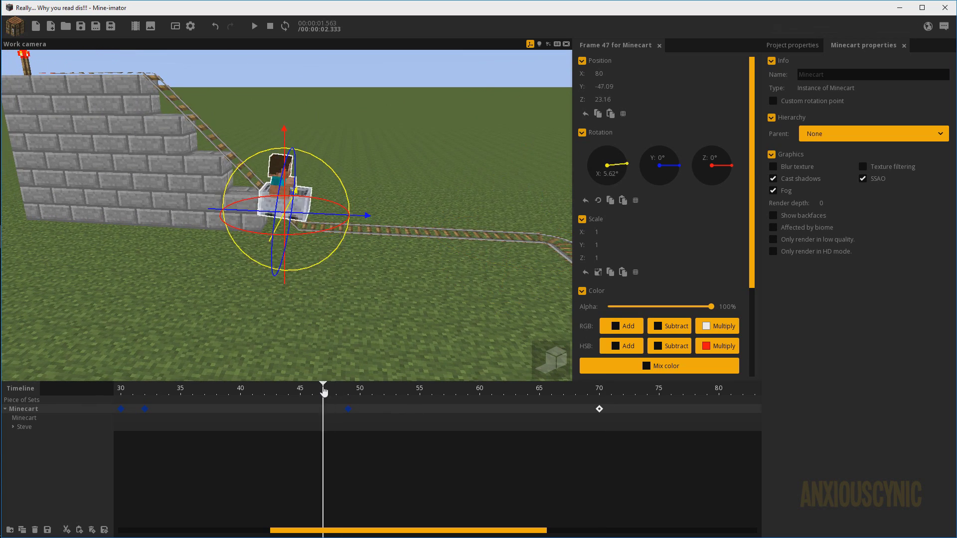
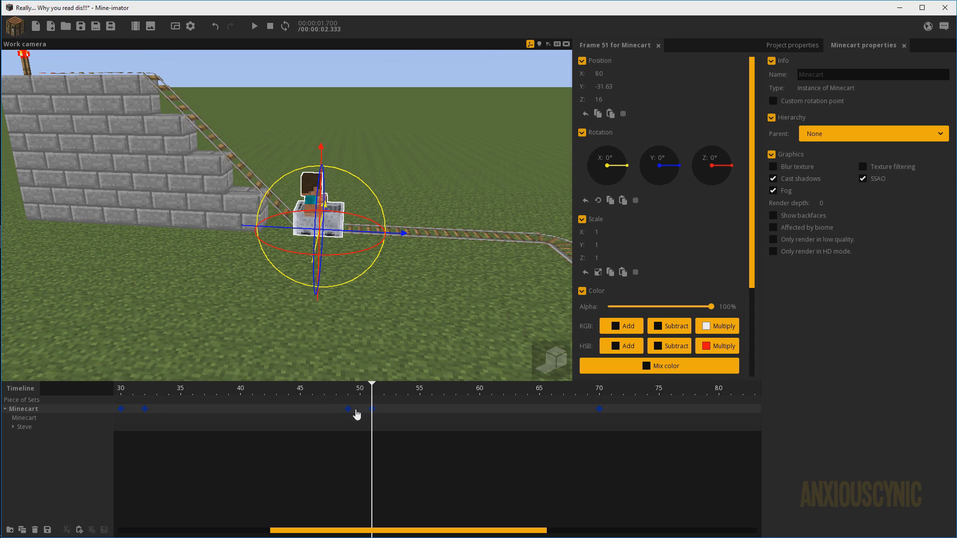
Set the minecart's X rotation to 45° on its frame 49 keyframe at the foot of the slope.
left_click(348, 411)
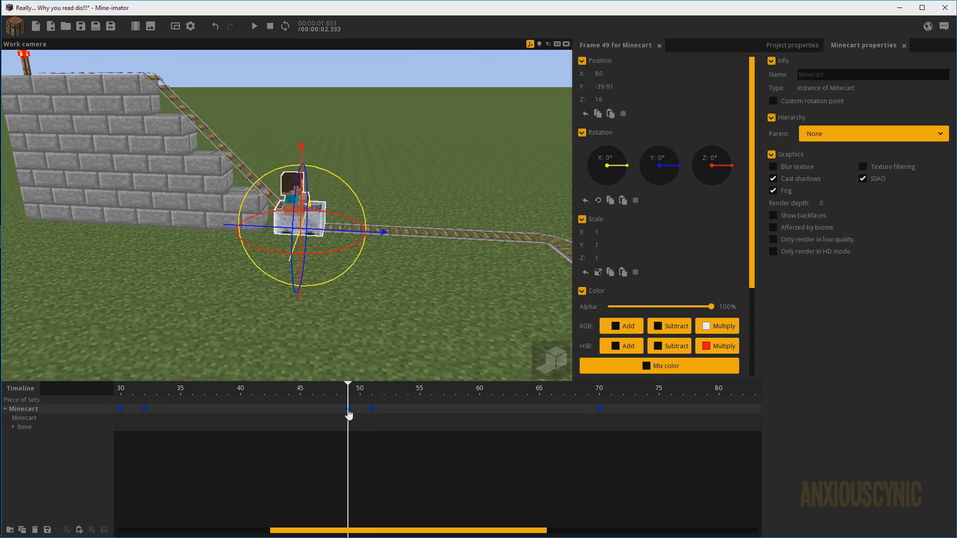
left_click(609, 158)
type("45")
key("Return")
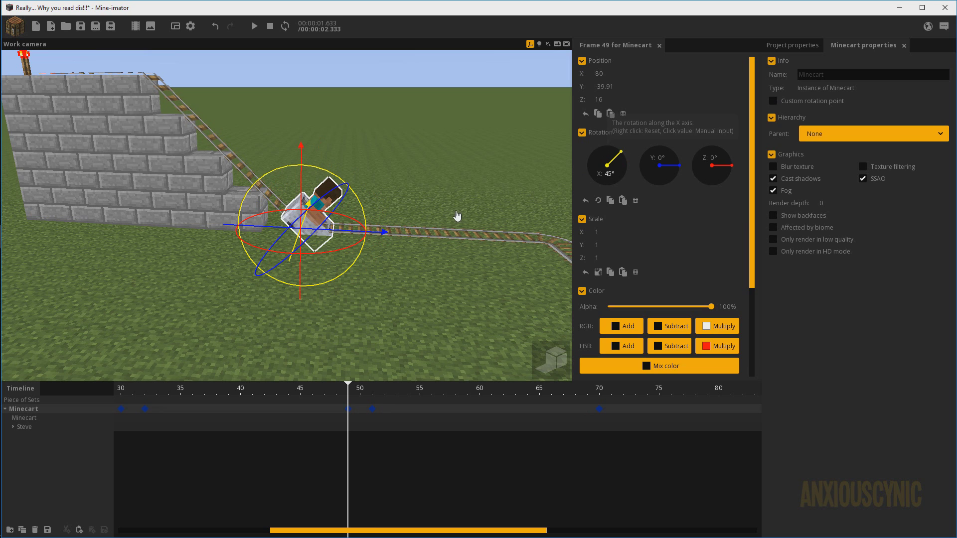
Play back the ride from frame 28 to check the tilted descent and the levelling out on the ground rails.
left_click_drag(326, 387, 97, 388)
right_click_drag(391, 234, 396, 204)
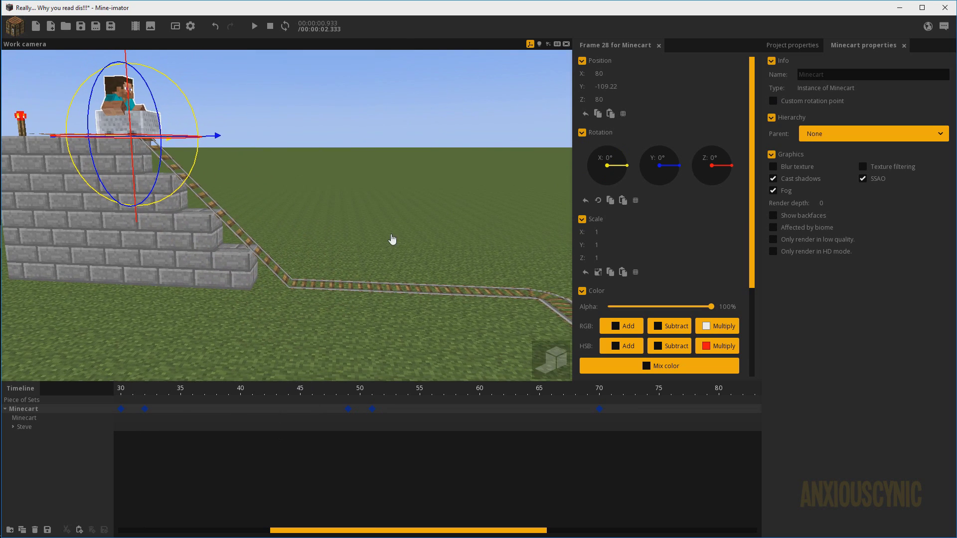
key("space")
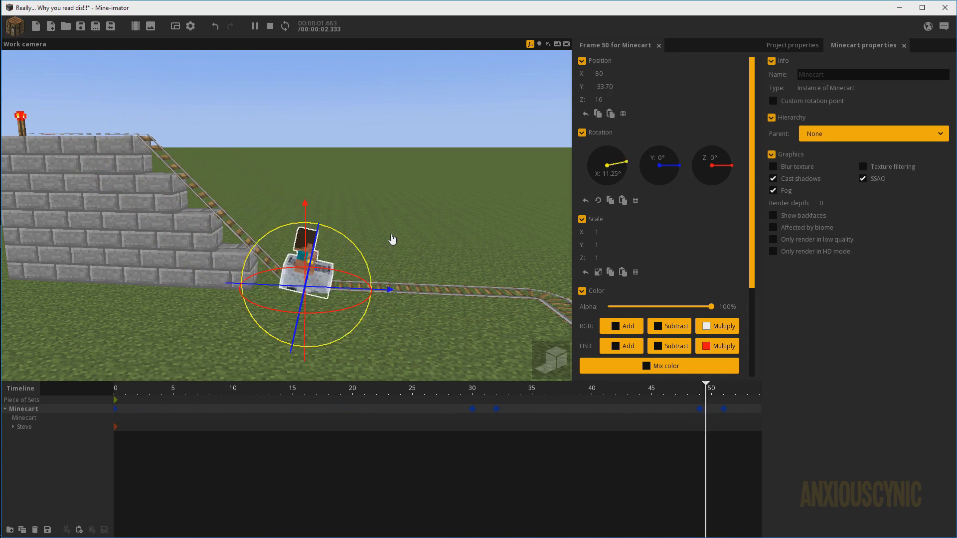
key("space")
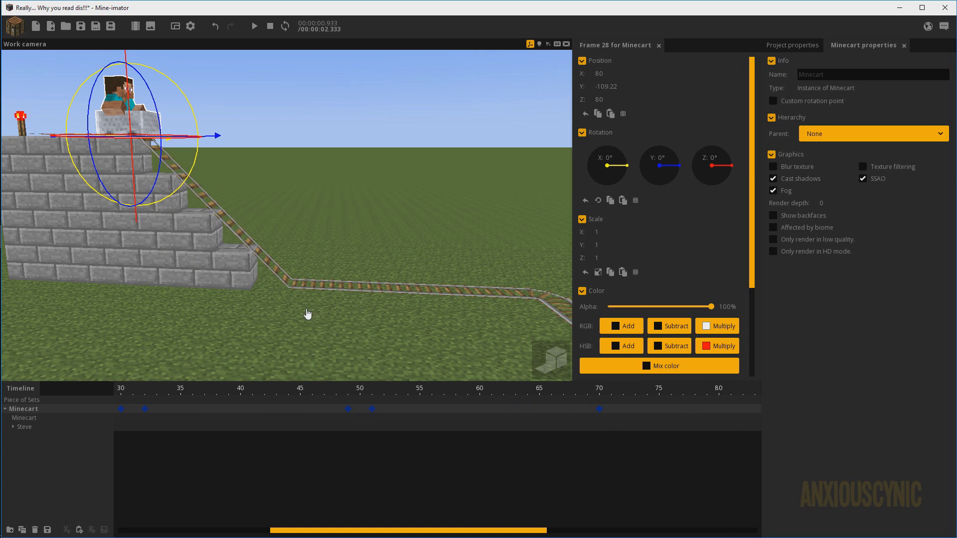
Play back the descent from about frame 41 and review the minecart's keyframes at frames 49 and 51.
left_click_drag(359, 396, 249, 389)
key("space")
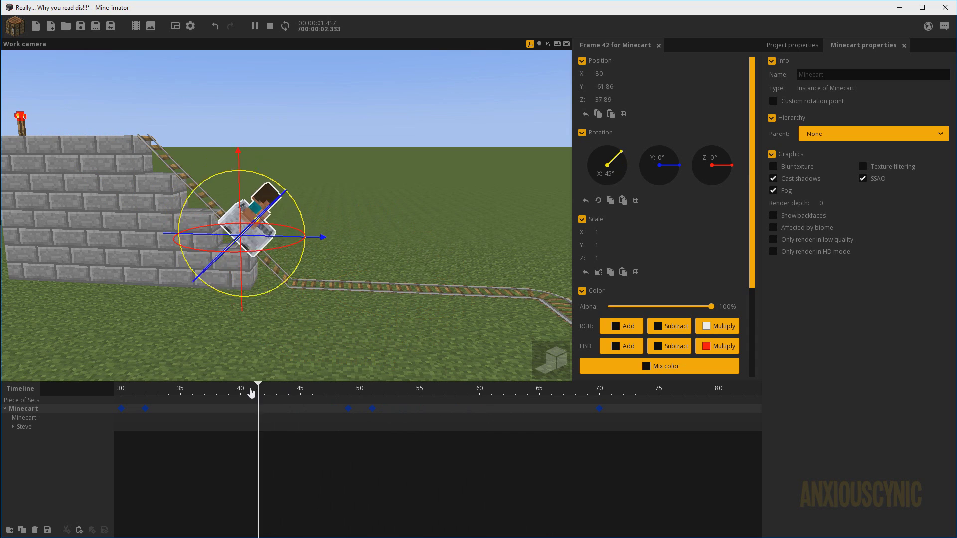
left_click(348, 409)
left_click(373, 410)
scroll(434, 322, "up", 5)
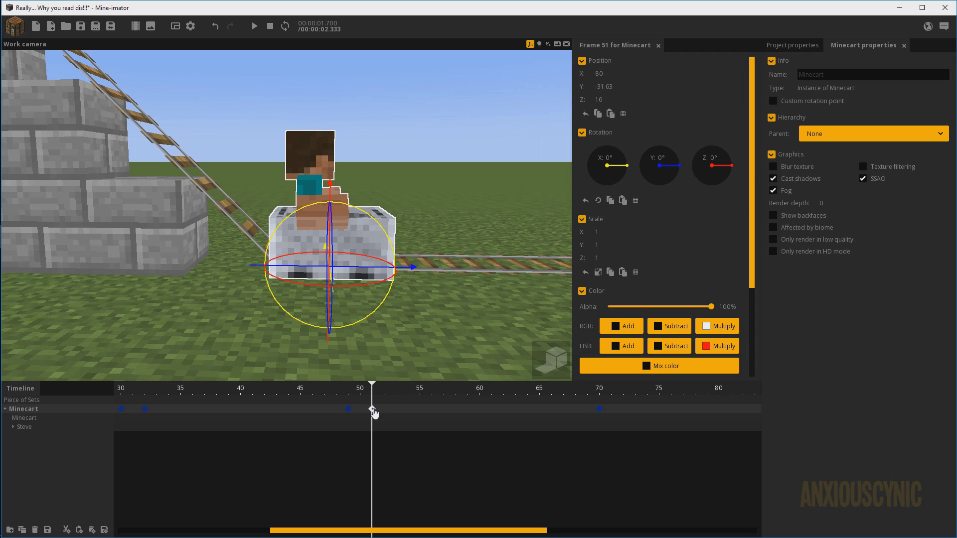
Replace the minecart keyframes at frames 49 and 51 with ones at frames 48 and 50, setting frame 50's X rotation to 0°.
left_click_drag(374, 413, 344, 418)
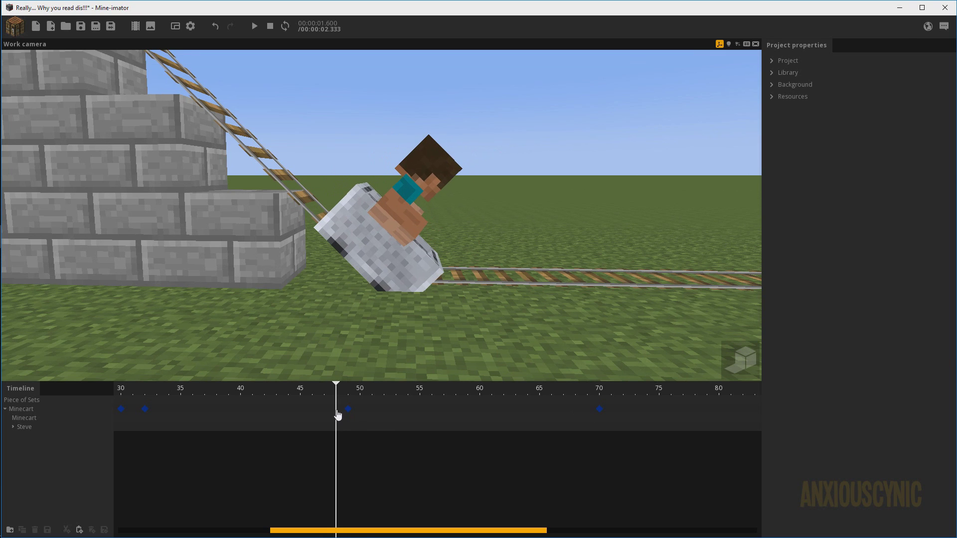
left_click(337, 411)
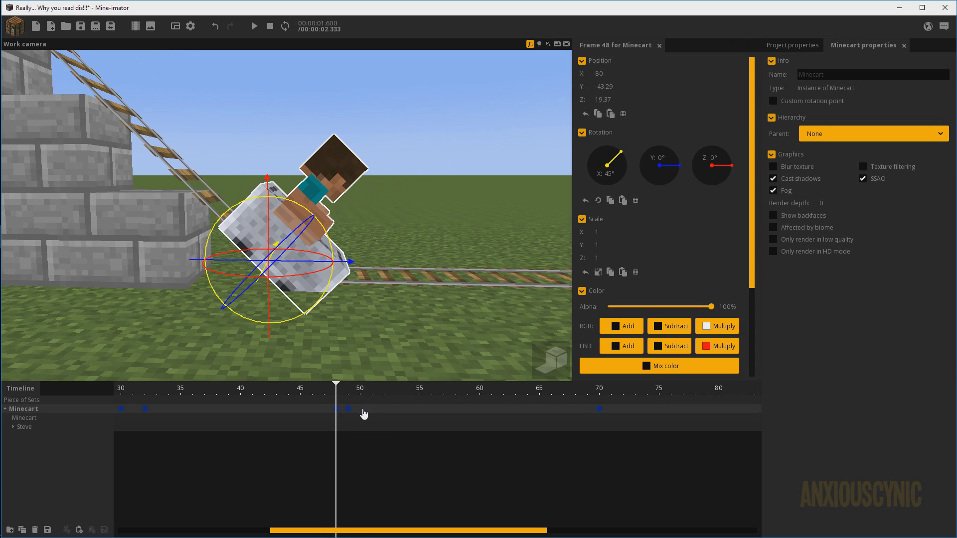
left_click(364, 414)
left_click(350, 413)
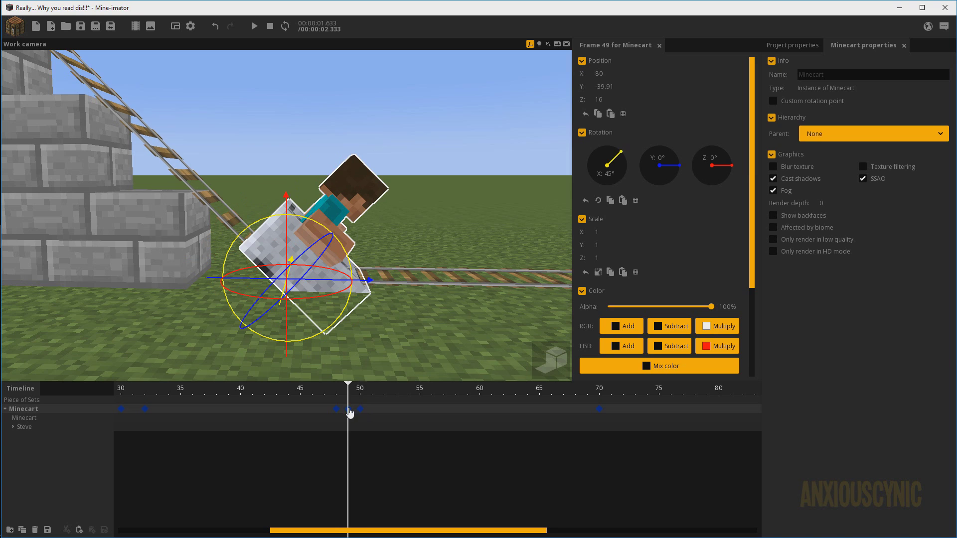
left_click(348, 409)
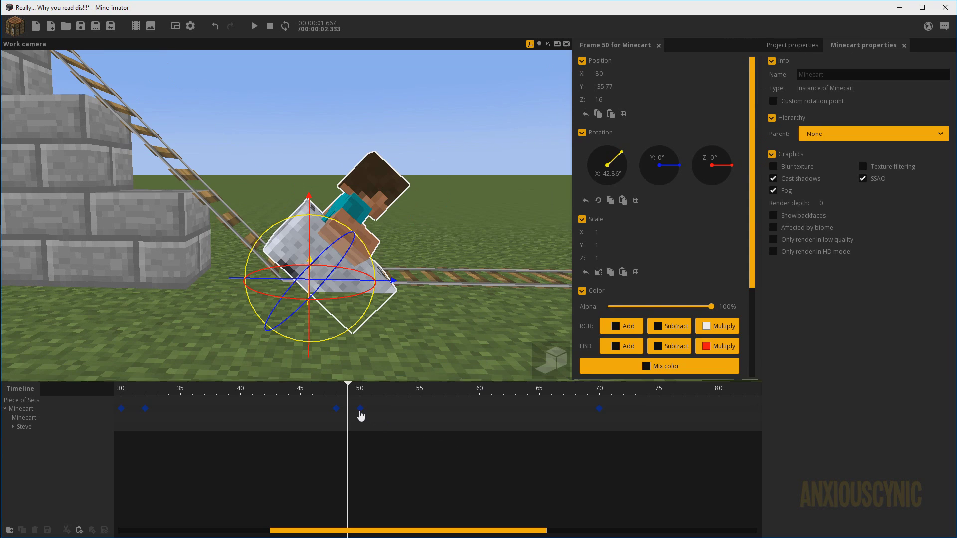
left_click(360, 389)
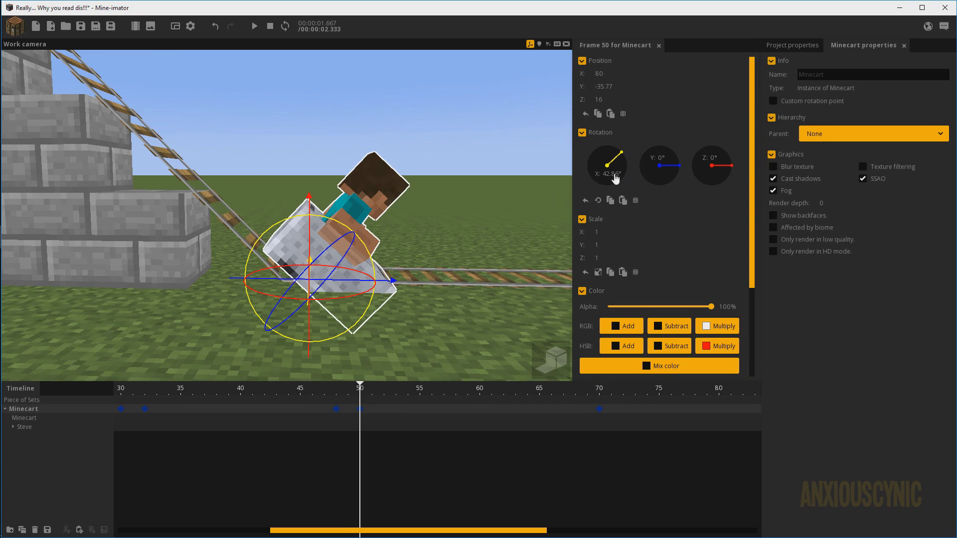
Play back the levelling out at the foot of the slope, and play the ride from the beginning.
left_click_drag(353, 391, 264, 390)
key("space")
key("space")
key("space")
key("space")
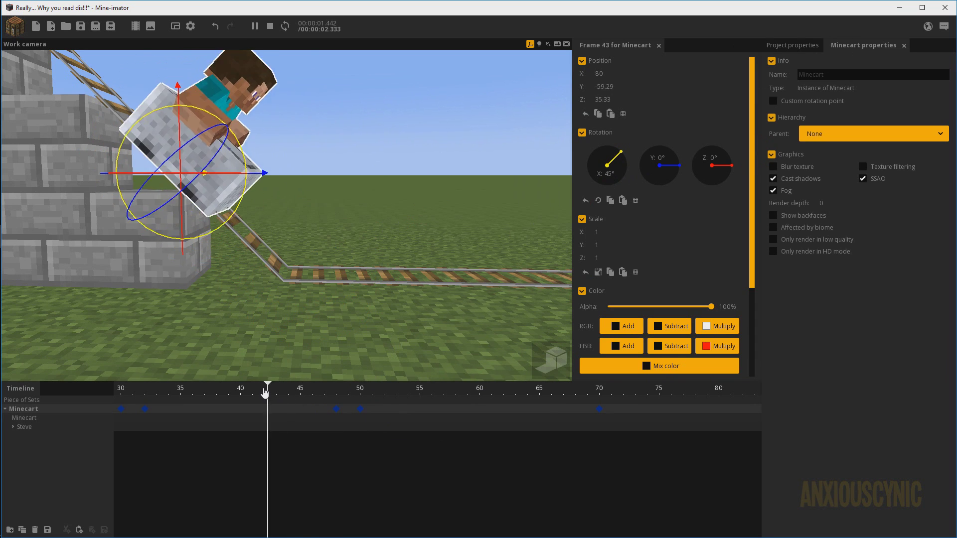
mouse_move(330, 396)
left_mouse_down()
mouse_move(371, 401)
mouse_move(349, 399)
left_mouse_up()
scroll(351, 399, "down", 4)
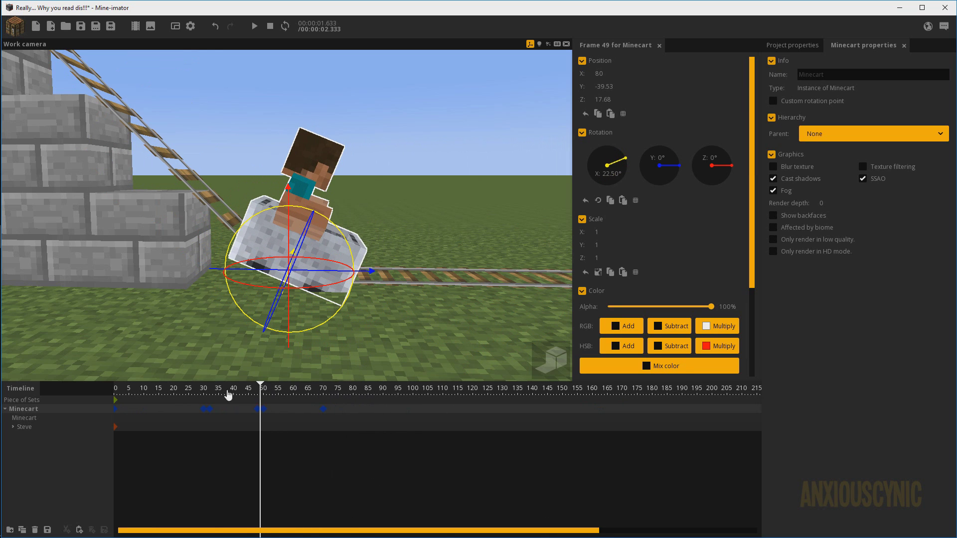
key("shift+space")
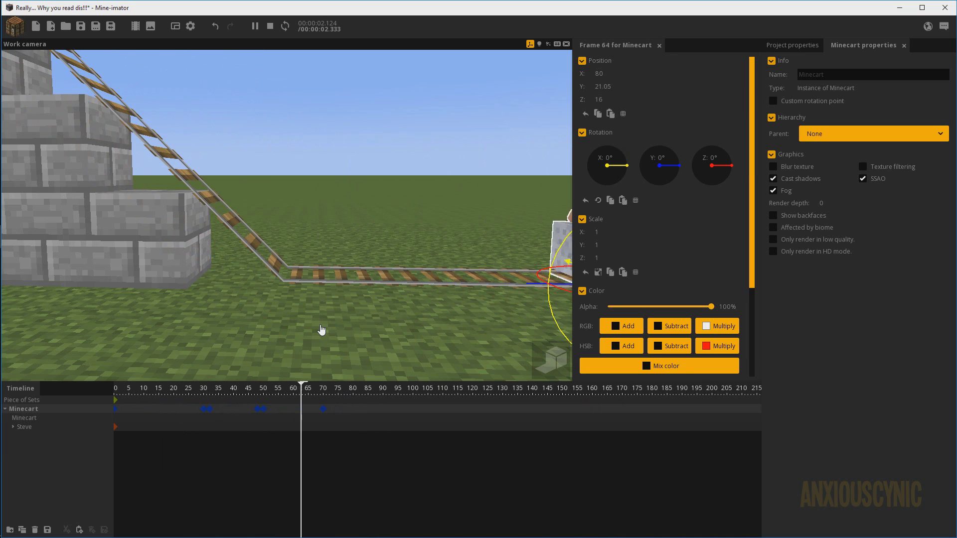
key("space")
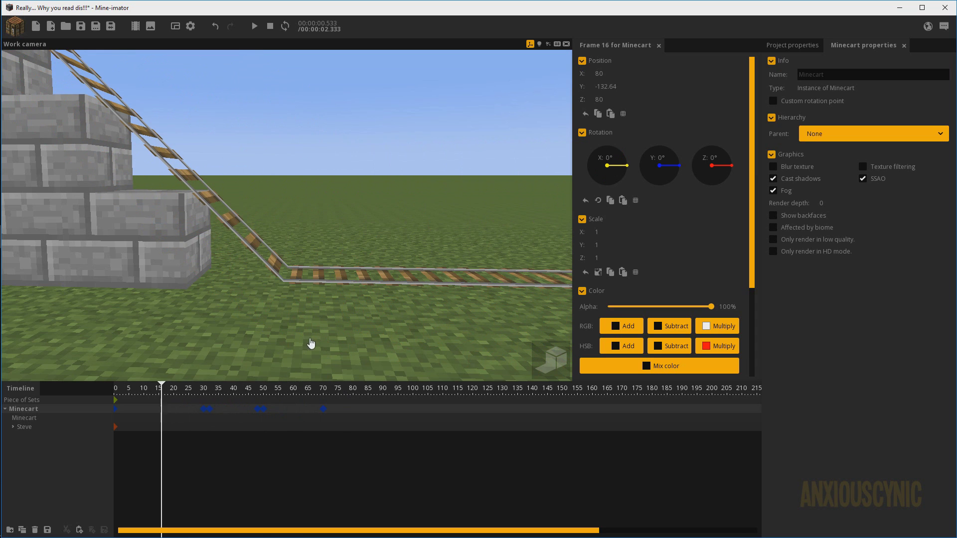
Preview the minecart's run along the ground rails from frame 50 towards the bend, and save the project.
scroll(263, 410, "up", 4)
left_click_drag(267, 390, 238, 397)
right_click_drag(287, 215, 417, 277)
key("space")
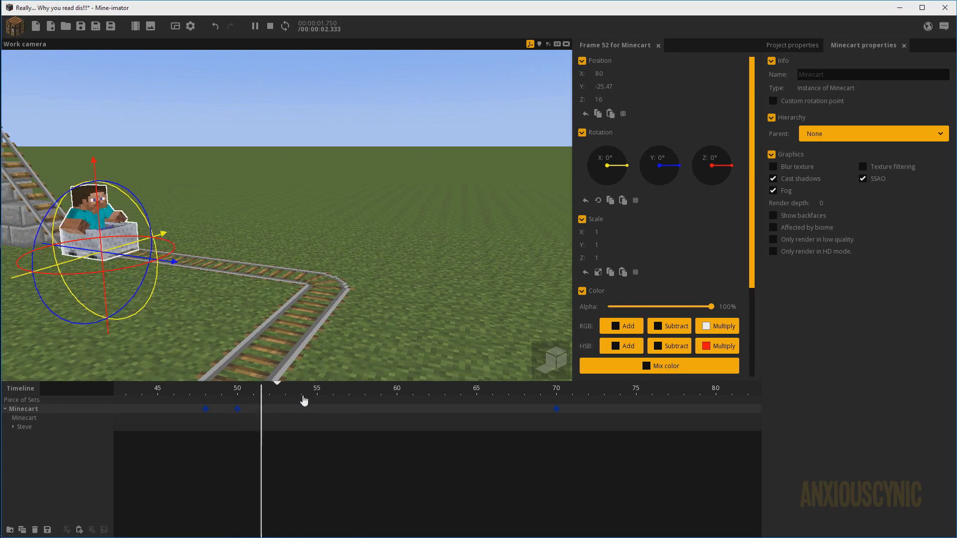
key("ctrl+s")
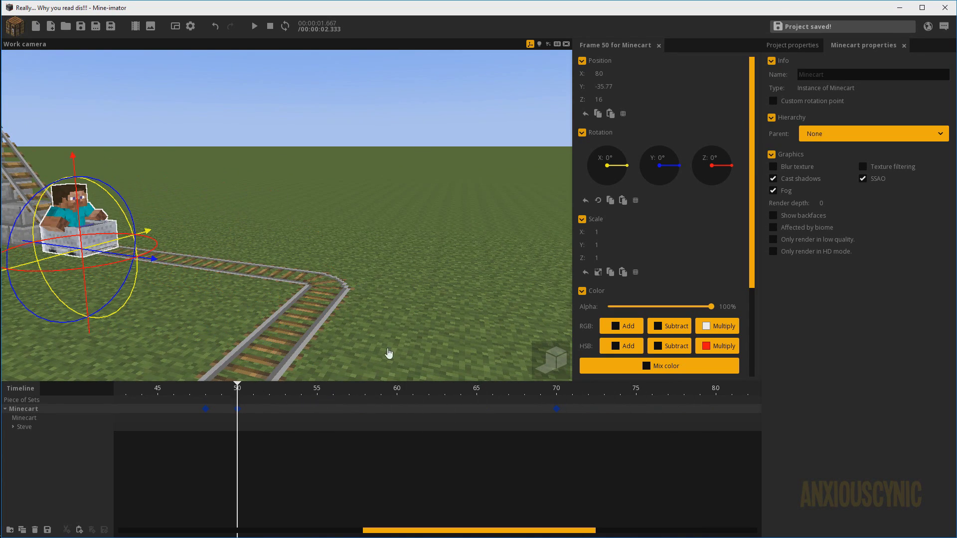
Go to the minecart's arrival at the bend and add a minecart keyframe at frame 80.
left_click_drag(523, 396, 568, 406)
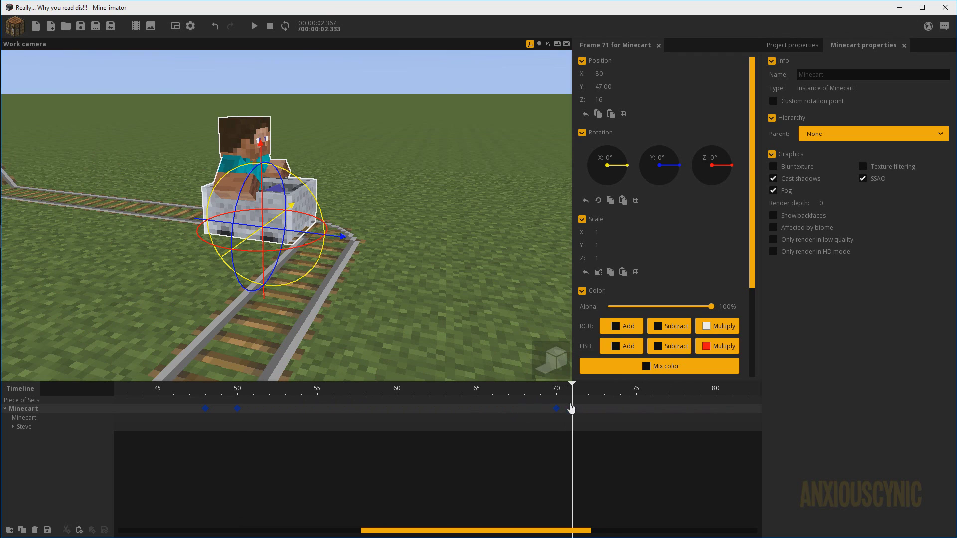
middle_click_drag(607, 415, 395, 399)
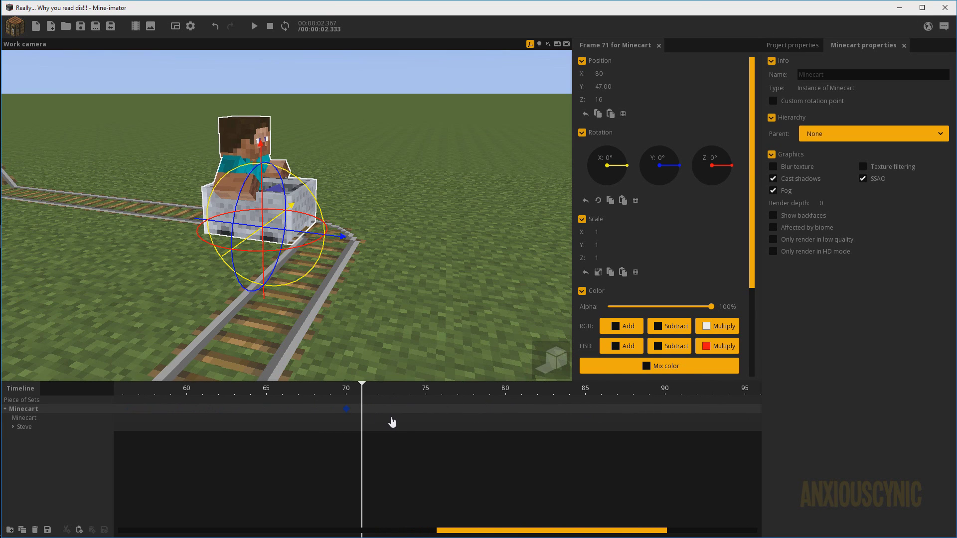
middle_click_drag(388, 412, 359, 422)
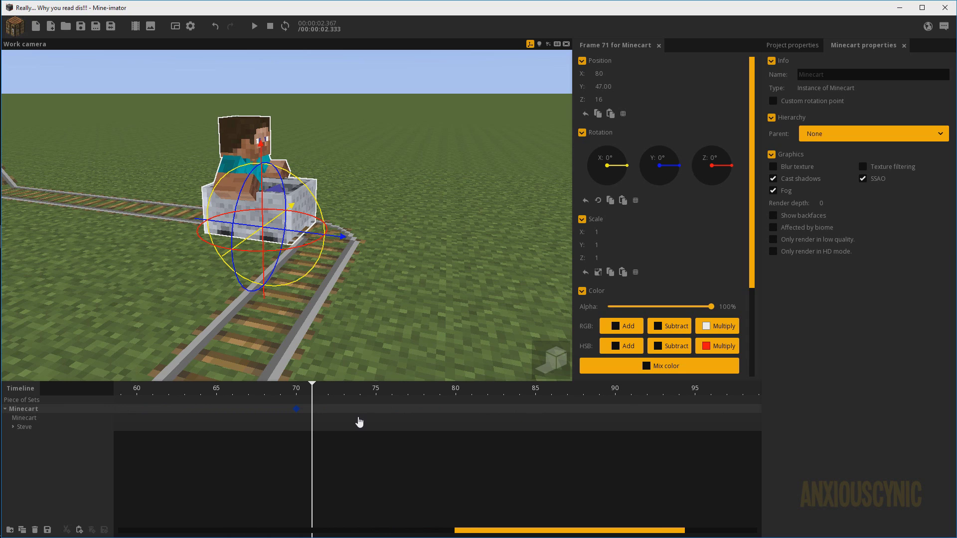
left_click_drag(298, 396, 535, 413)
left_click(455, 411)
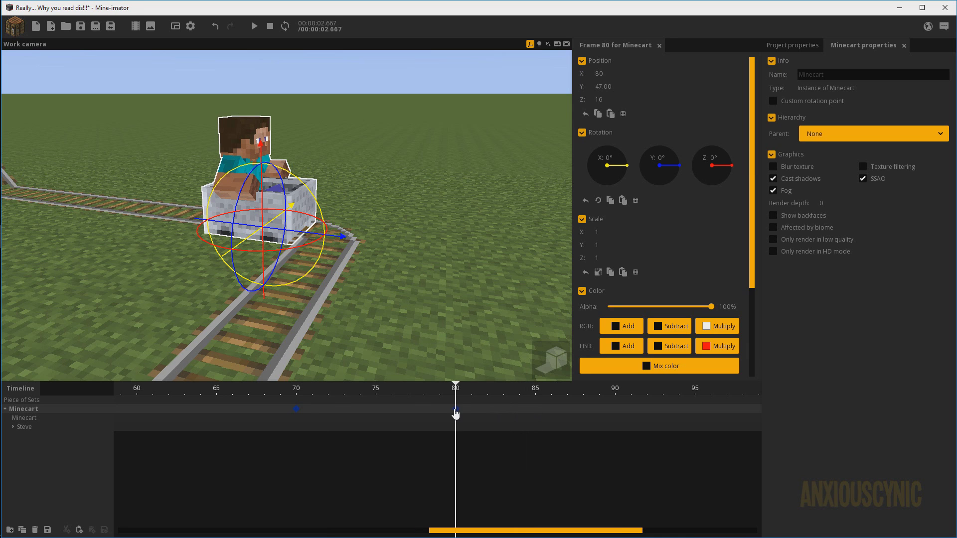
Set the minecart's Z rotation to -90° at frame 80 so it faces along the rails after the bend.
left_click_drag(407, 277, 465, 304)
left_click_drag(327, 234, 296, 300)
type("-90")
key("Return")
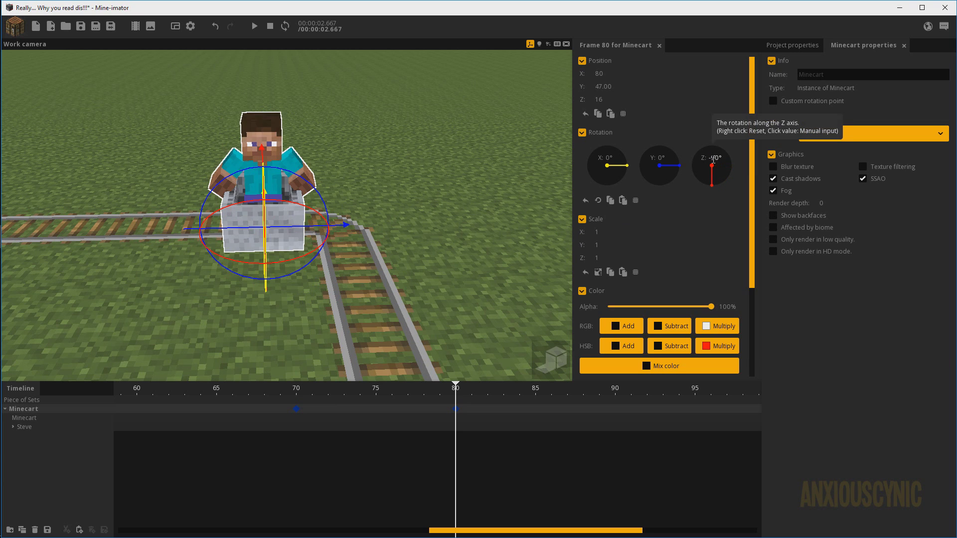
Move the minecart along Y to about 64.03 at frame 80, centring it on the rails after the bend.
left_click_drag(298, 227, 377, 225)
left_click_drag(415, 269, 379, 270)
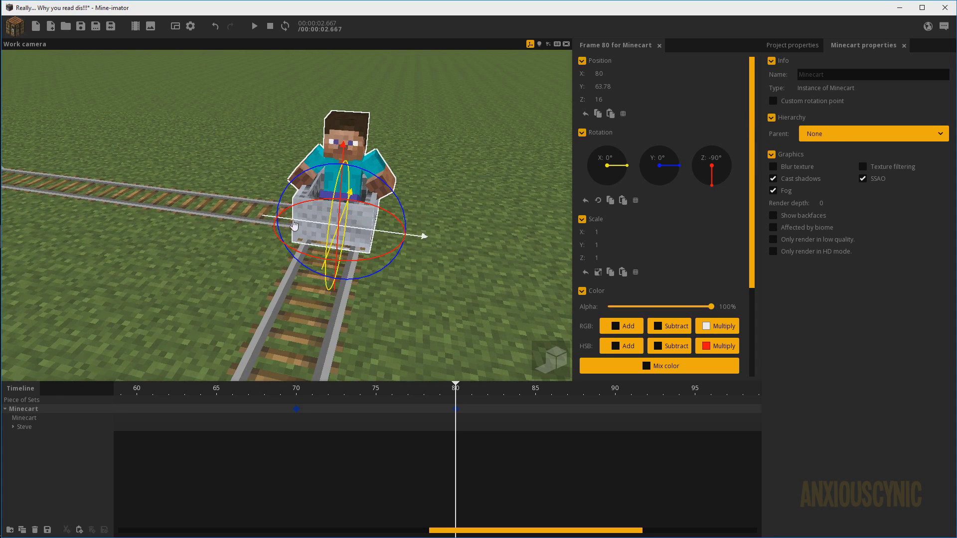
right_click_drag(392, 289, 349, 287)
scroll(374, 257, "up", 2)
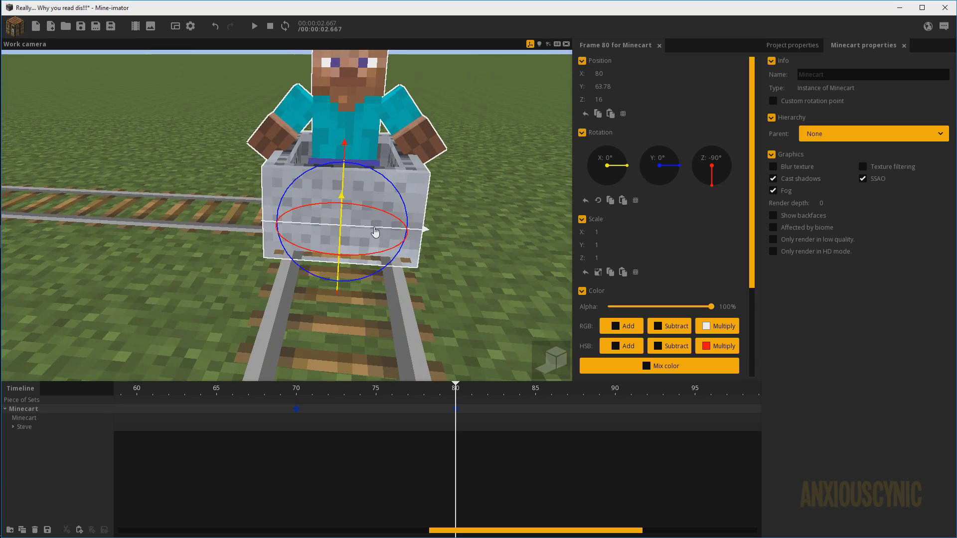
left_click_drag(376, 232, 378, 232)
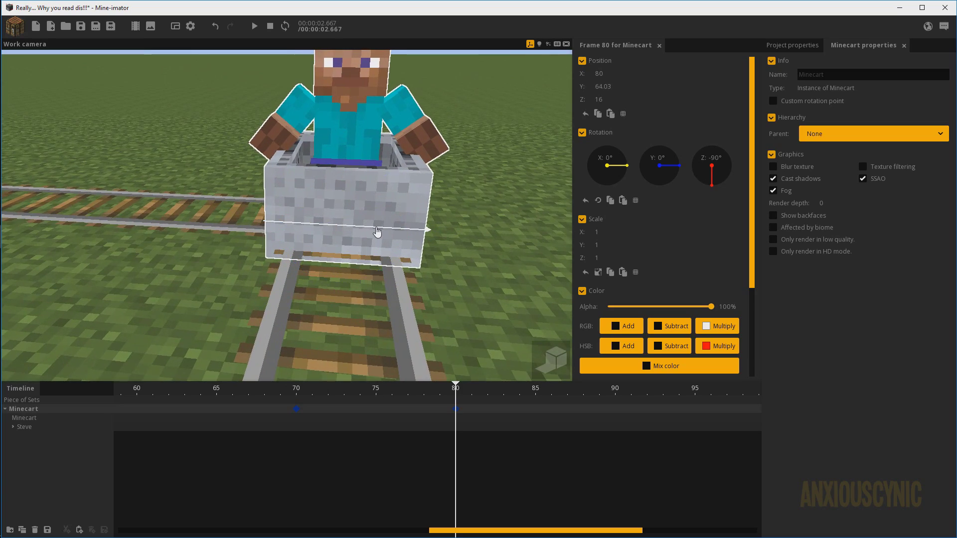
Move the minecart along X to about 62.99 at frame 80, just past the curved rail, and save the project.
left_click_drag(214, 261, 220, 256)
left_click_drag(338, 231, 491, 237)
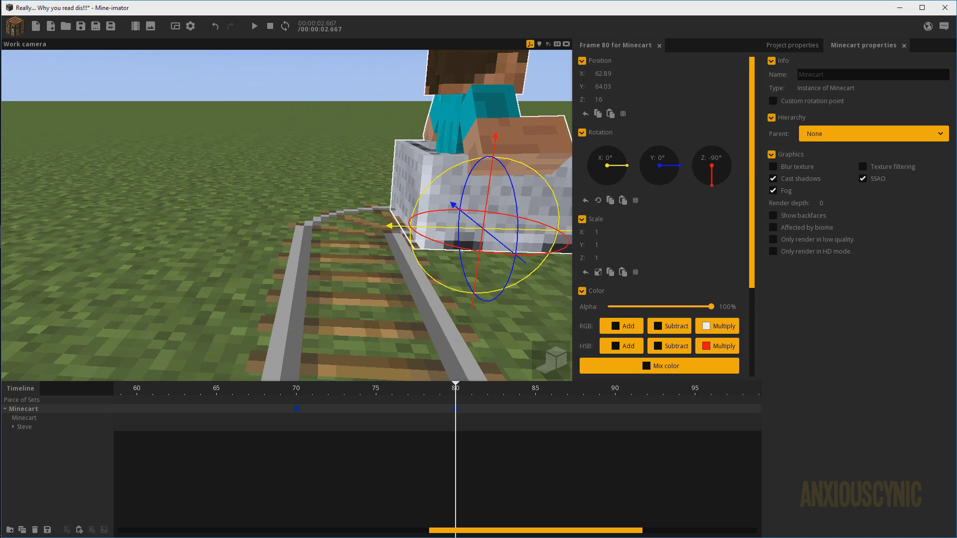
right_click_drag(491, 237, 382, 269)
left_click_drag(382, 269, 255, 284)
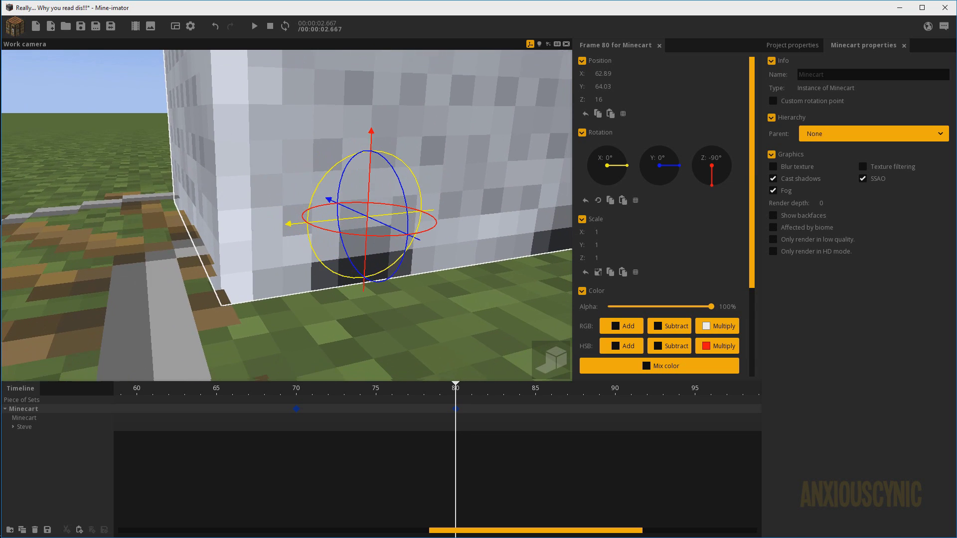
left_click_drag(288, 224, 293, 227)
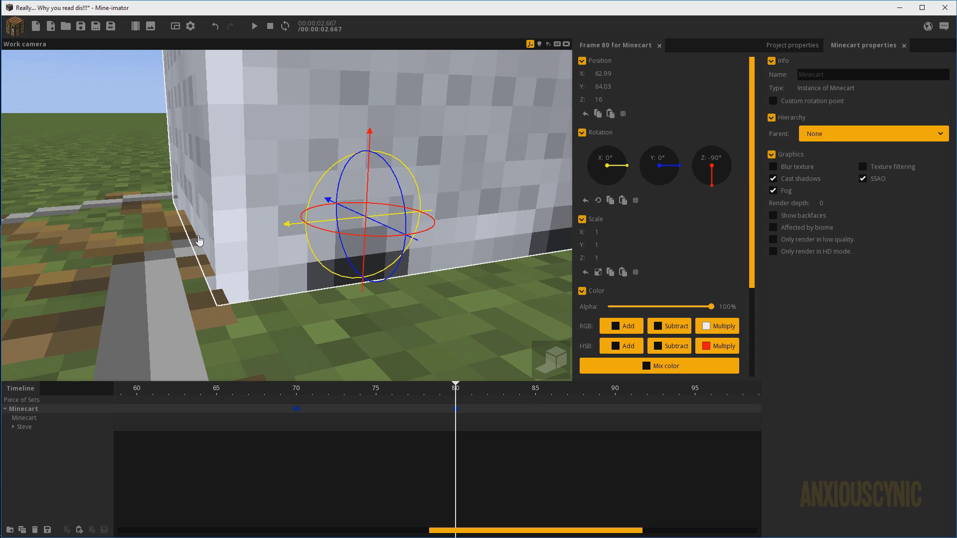
key("ctrl+s")
Play back the minecart's turn around the bend to check its path between frames 70 and 80.
left_click_drag(198, 237, 219, 254)
scroll(220, 254, "down", 5)
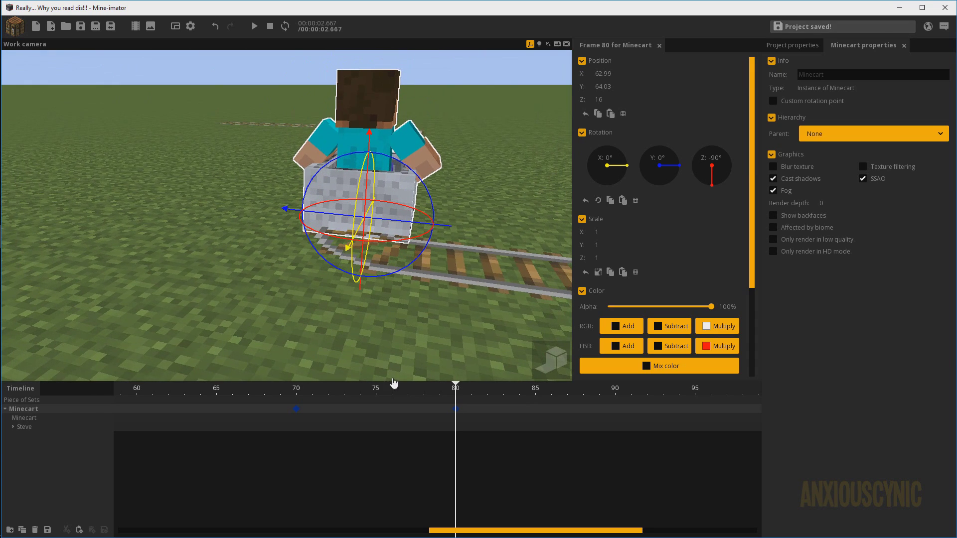
key("space")
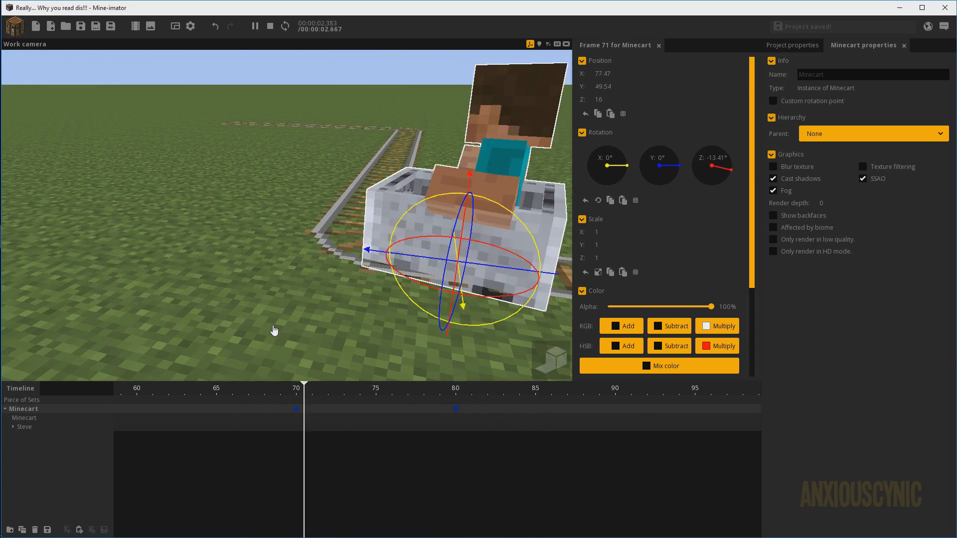
key("space")
Add a minecart keyframe at frame 75 and move the cart in X to about 76.98 and in Y onto the curved rail.
right_click_drag(413, 293, 417, 270)
left_click_drag(416, 269, 339, 295)
right_click_drag(379, 309, 434, 369)
left_click(378, 413)
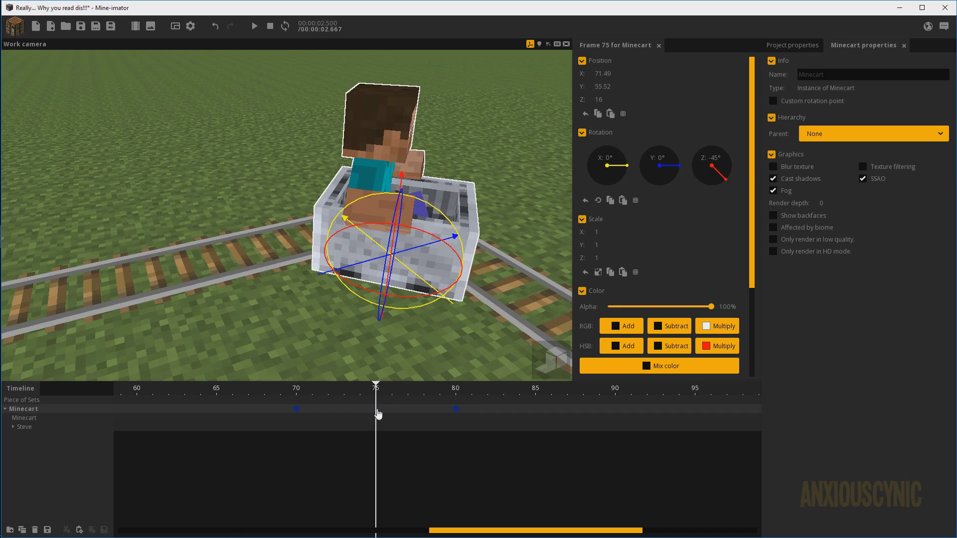
left_click_drag(471, 176, 322, 175)
right_click_drag(471, 176, 521, 231)
right_click_drag(381, 204, 390, 248)
left_click_drag(347, 250, 339, 276)
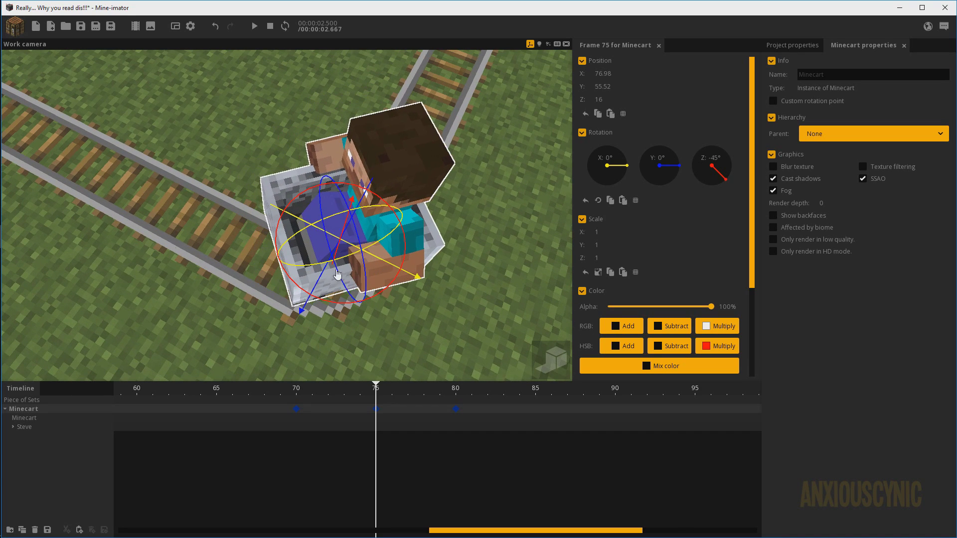
right_click_drag(313, 295, 290, 249)
left_click_drag(289, 249, 349, 254)
Play back the turn repeatedly from about frame 68 to check its path and timing.
left_click(267, 391)
key("space")
key("space")
key("space")
key("space")
key("space")
key("space")
key("space")
key("space")
Move the minecart keyframes at frames 75 and 80 to frames 73 and 77, preview the faster turn, and save the project.
left_click_drag(376, 410, 344, 410)
left_click_drag(456, 410, 404, 410)
left_click_drag(355, 390, 281, 391)
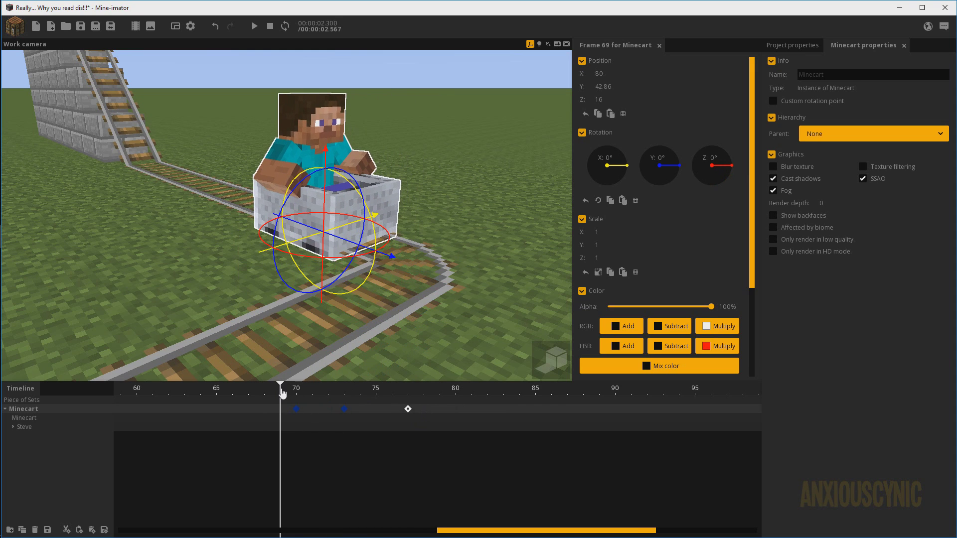
key("space")
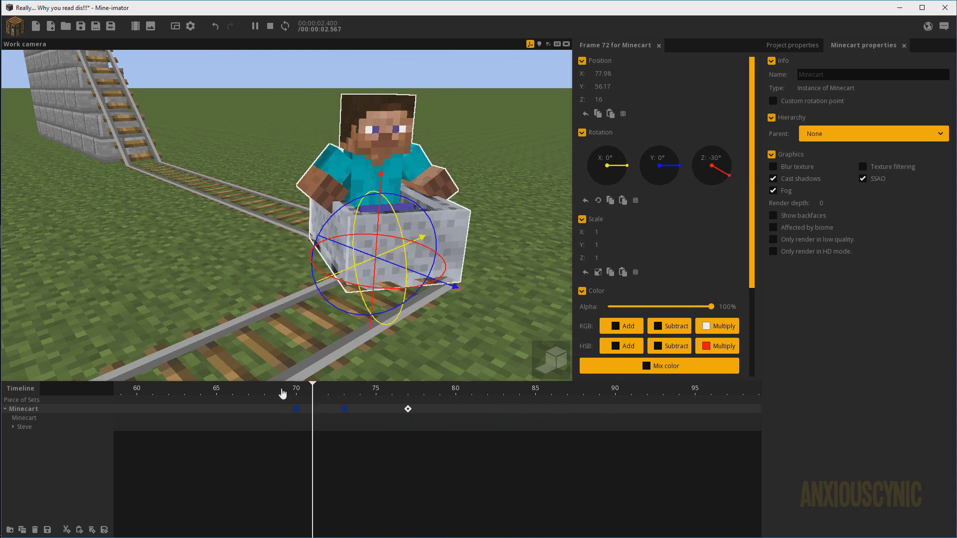
key("space")
key("ctrl+s")
Add keyframes to the Minecart part nested under the minecart at frames 70, 73 and 80.
left_click(54, 419)
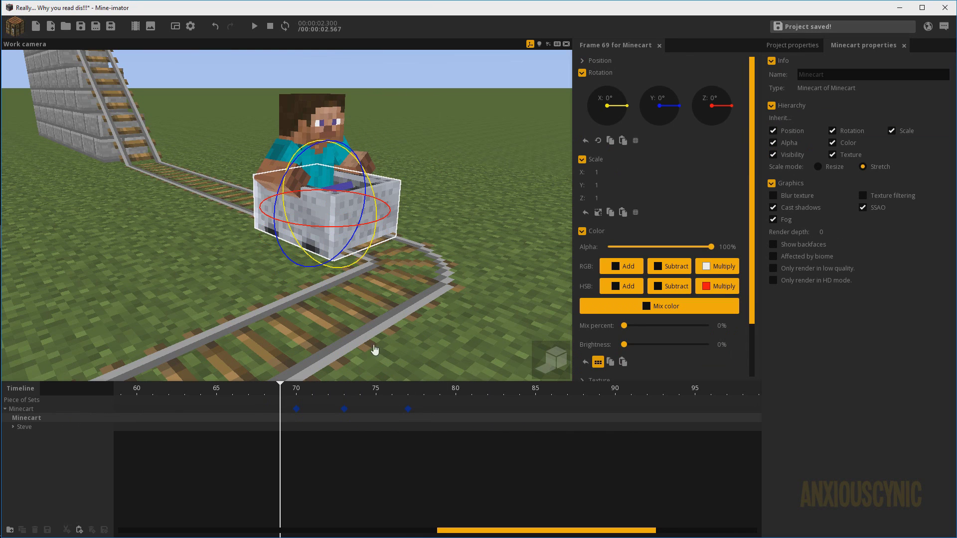
right_click_drag(418, 276, 468, 277)
left_click(295, 421)
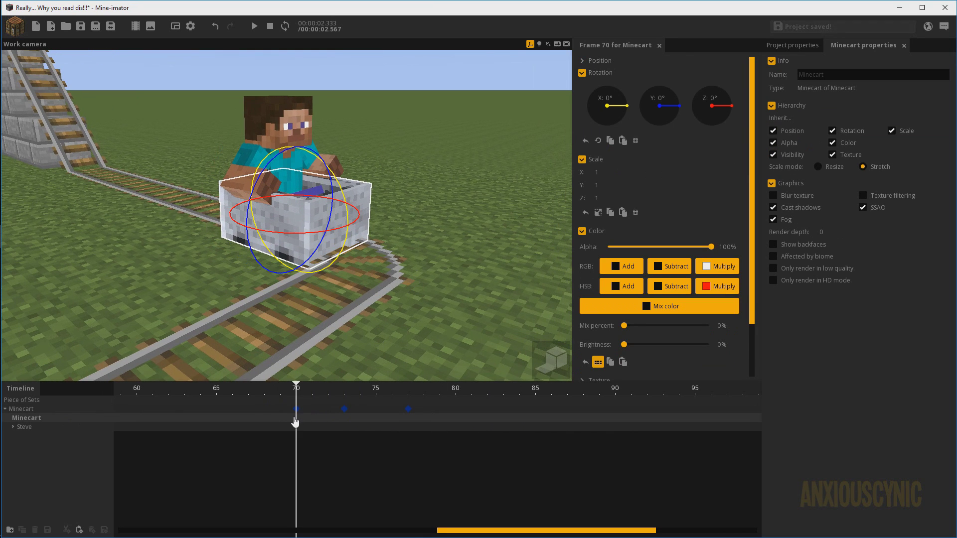
left_click(410, 422)
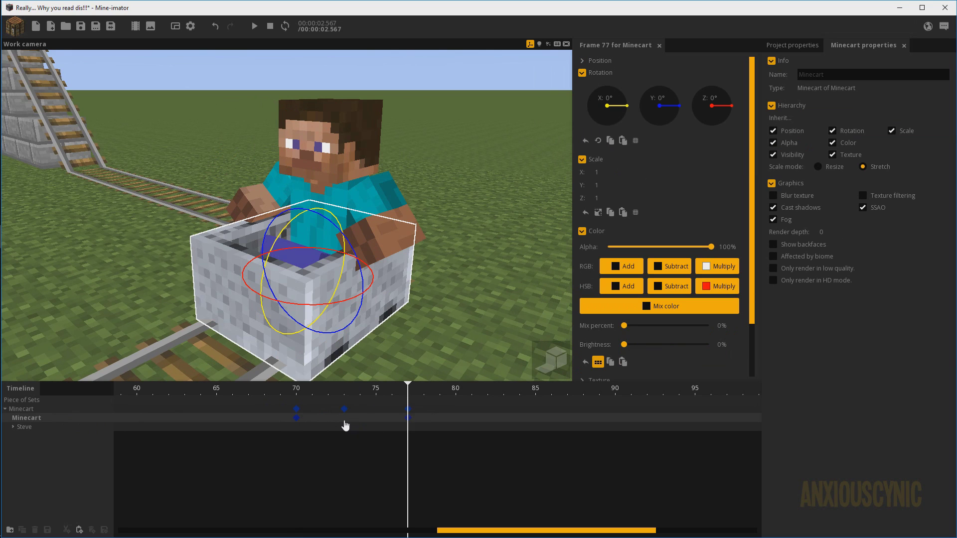
left_click_drag(408, 423, 459, 422)
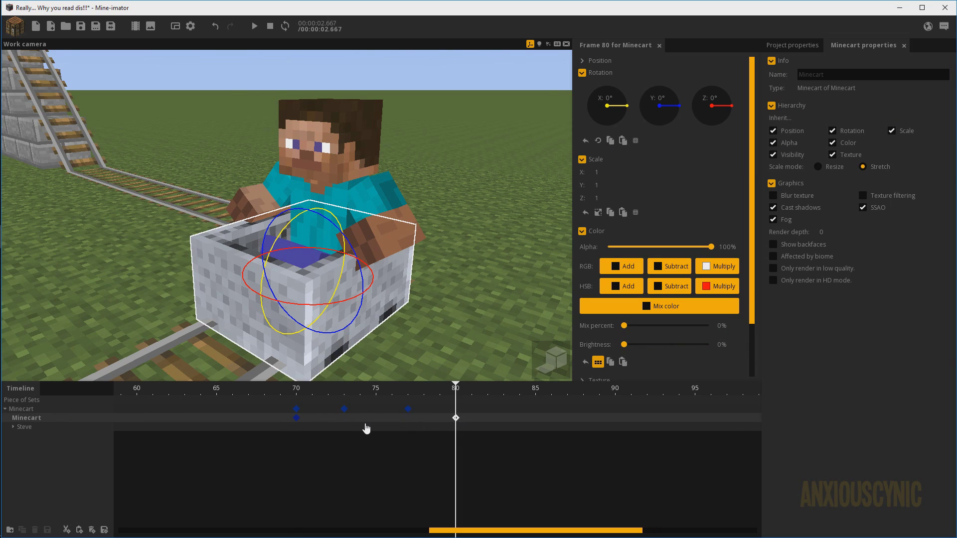
left_click(348, 424)
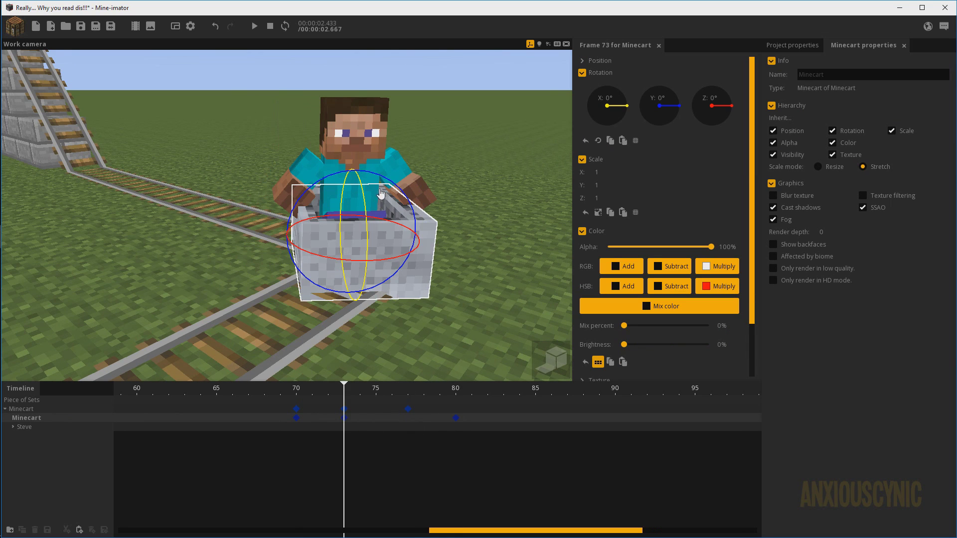
Tilt the Minecart part nested under the minecart to about -6.78° in Y at its frame 73 keyframe.
left_click(39, 411)
left_click_drag(465, 286, 452, 282)
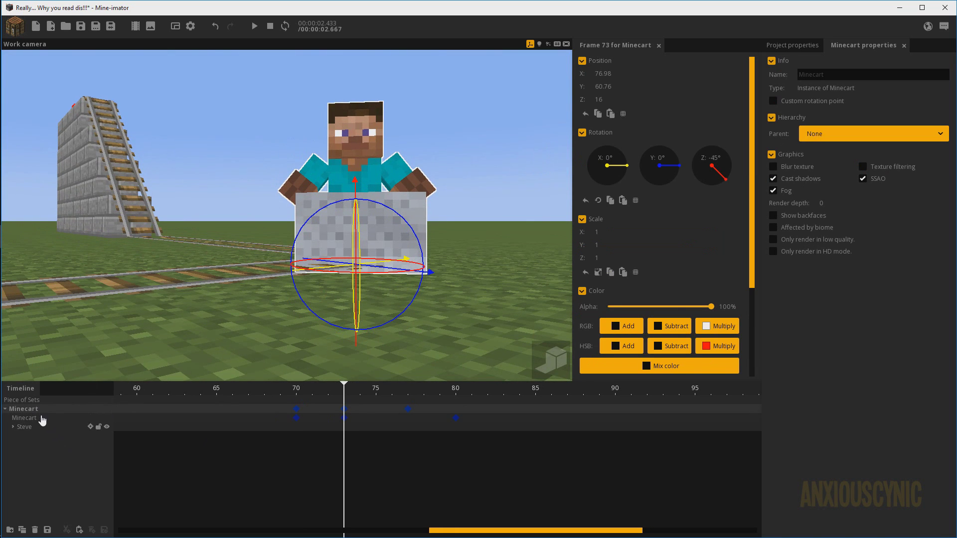
left_click(25, 418)
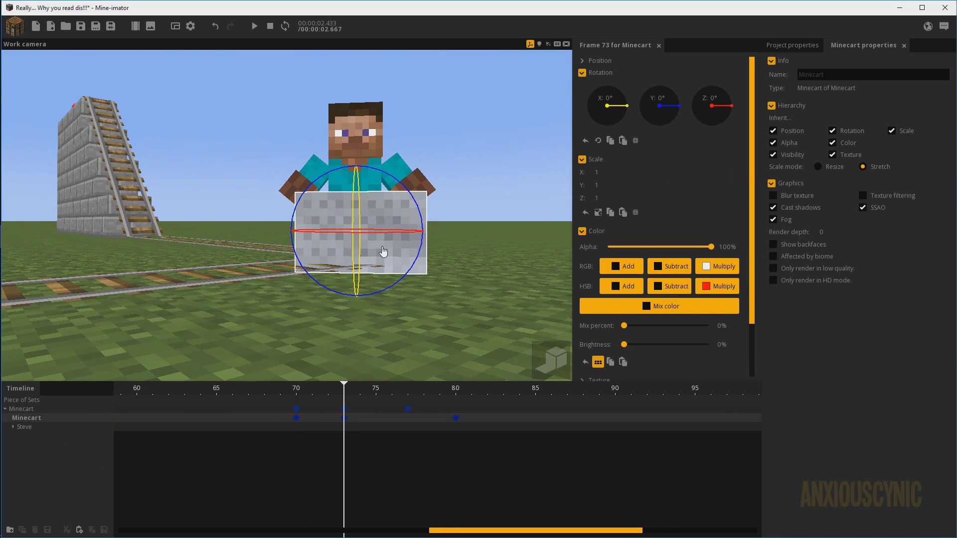
middle_click_drag(475, 222, 404, 195)
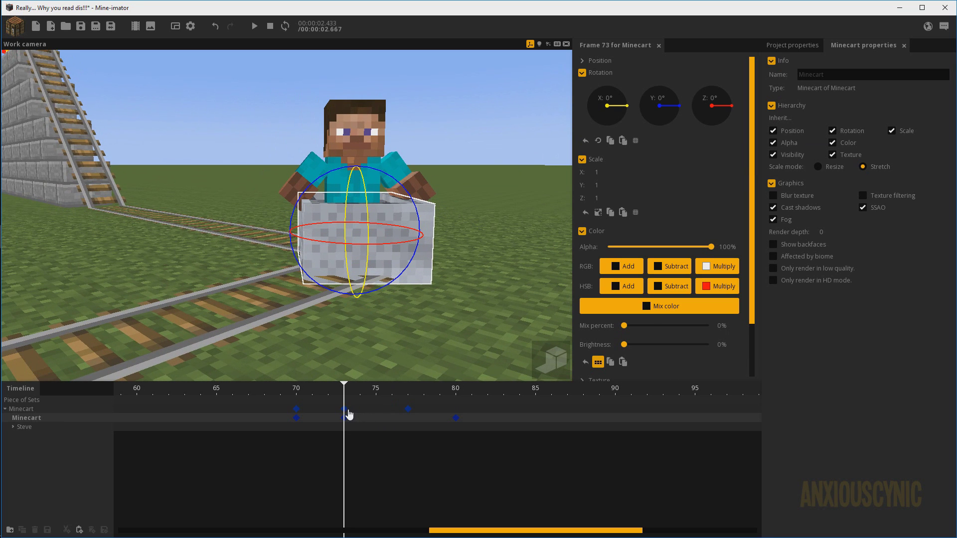
left_click(346, 409)
left_click(346, 420)
left_click(296, 409)
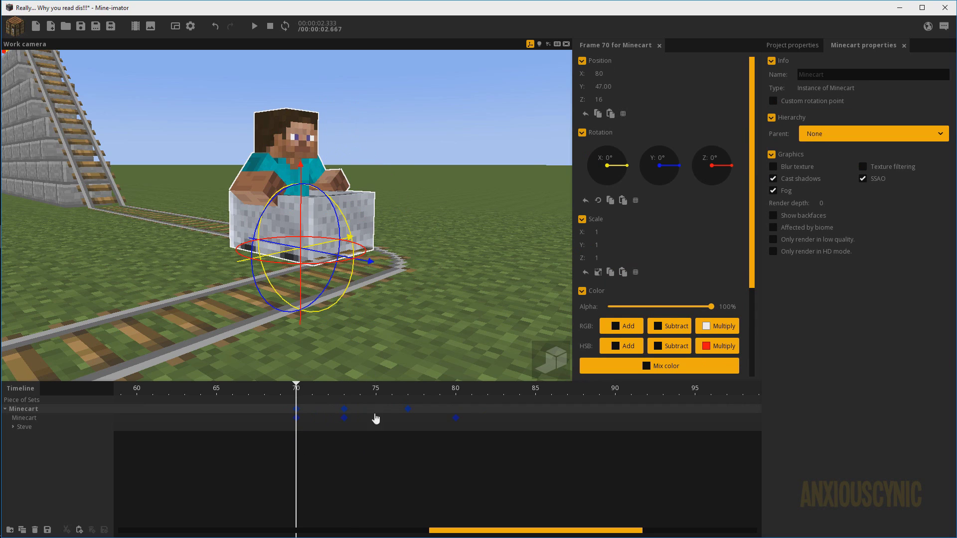
left_click(345, 418)
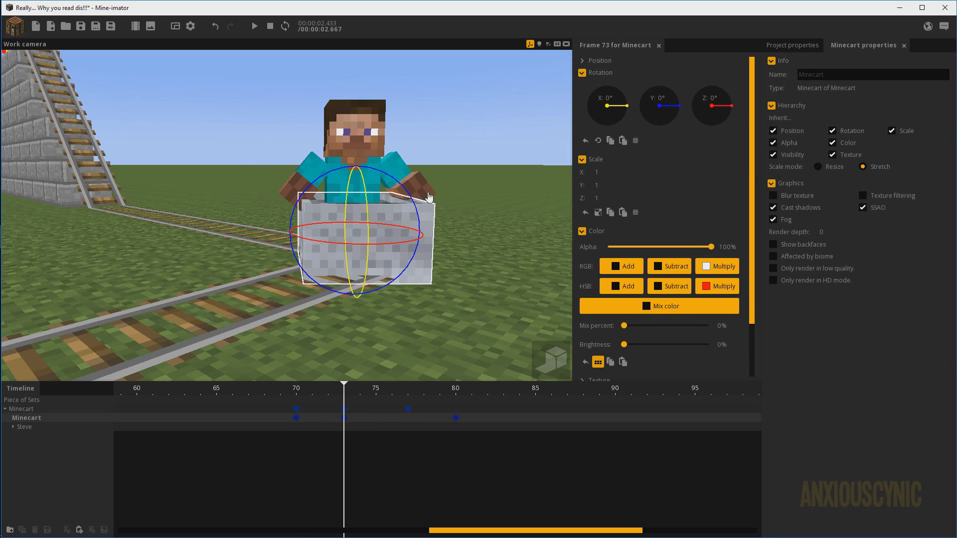
left_click_drag(400, 186, 407, 186)
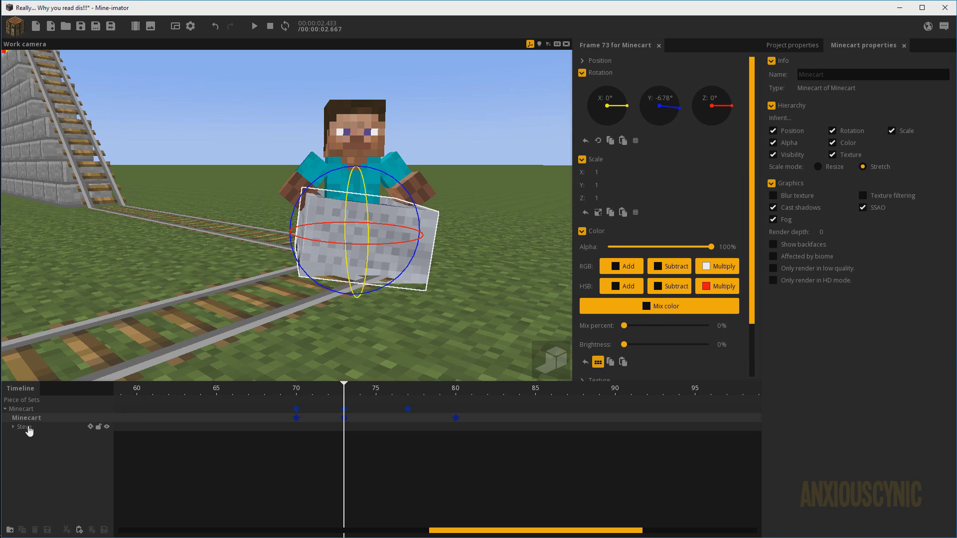
Parent Steve to the nested Minecart part and lower him to about -12.60 in Z so he sits inside the cart.
left_click(29, 428)
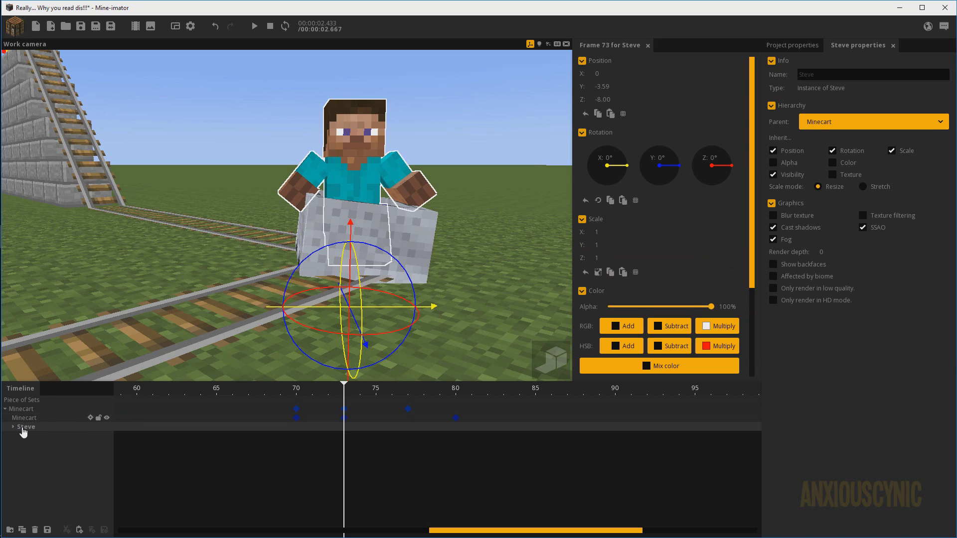
left_click_drag(34, 431, 38, 424)
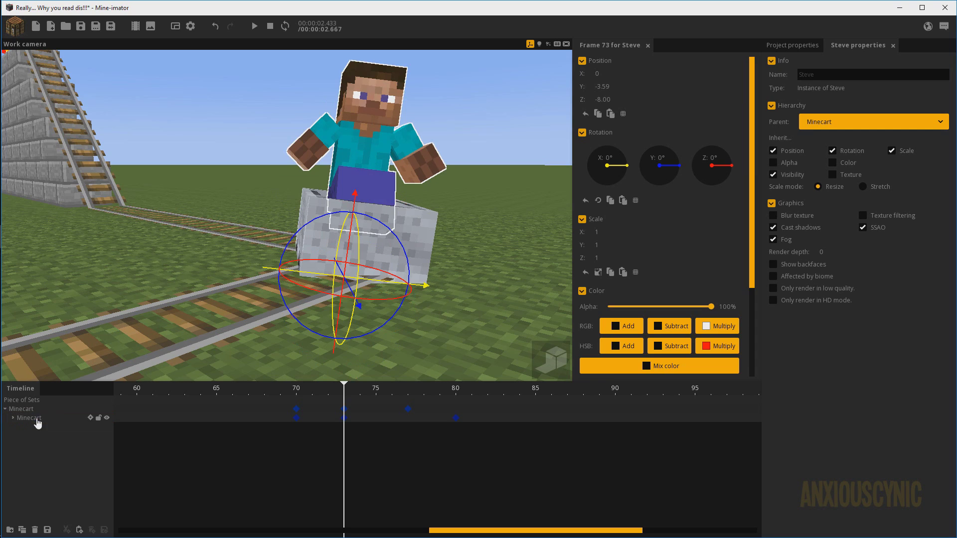
left_click(25, 419)
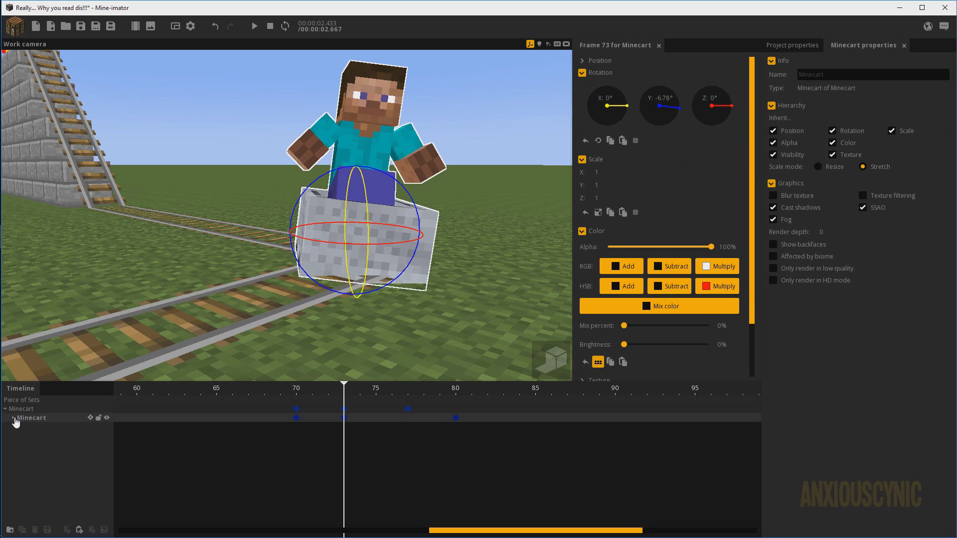
left_click(13, 419)
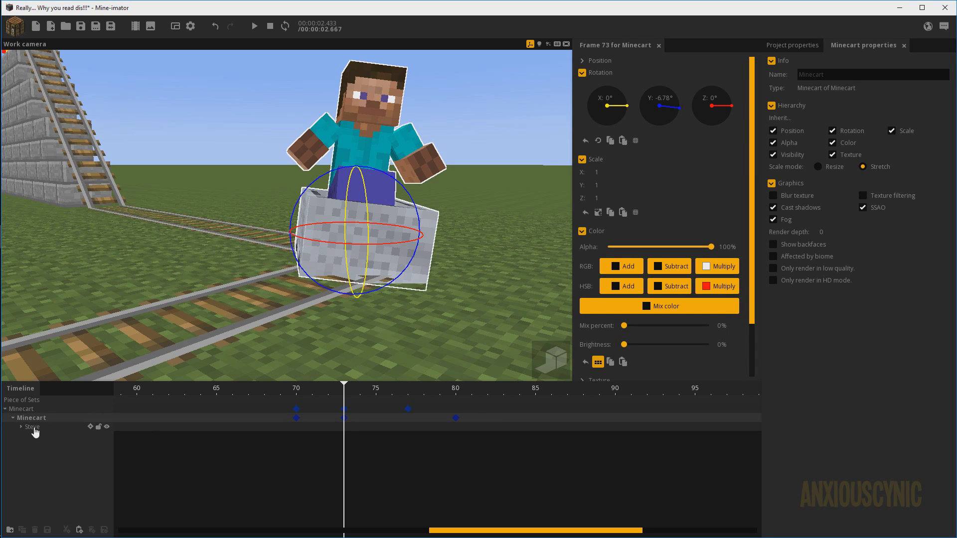
left_click(91, 431)
left_click_drag(360, 222, 322, 220)
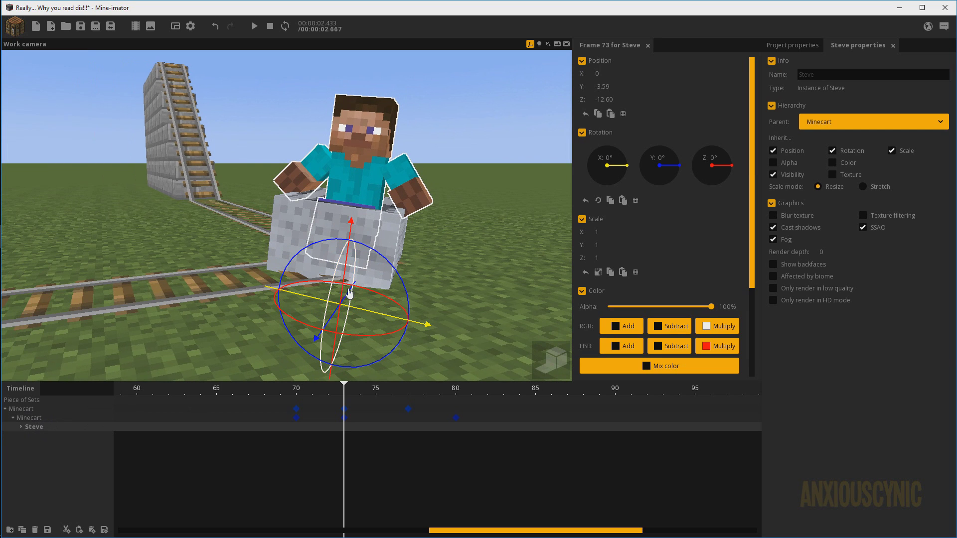
left_click_drag(357, 234, 439, 396)
Set the nested Minecart part's transition to Ease out (quadratic) at frame 70 and to the first S-shaped ease curve at frame 73.
left_click(456, 418)
middle_click_drag(402, 290, 338, 370)
left_click(296, 420)
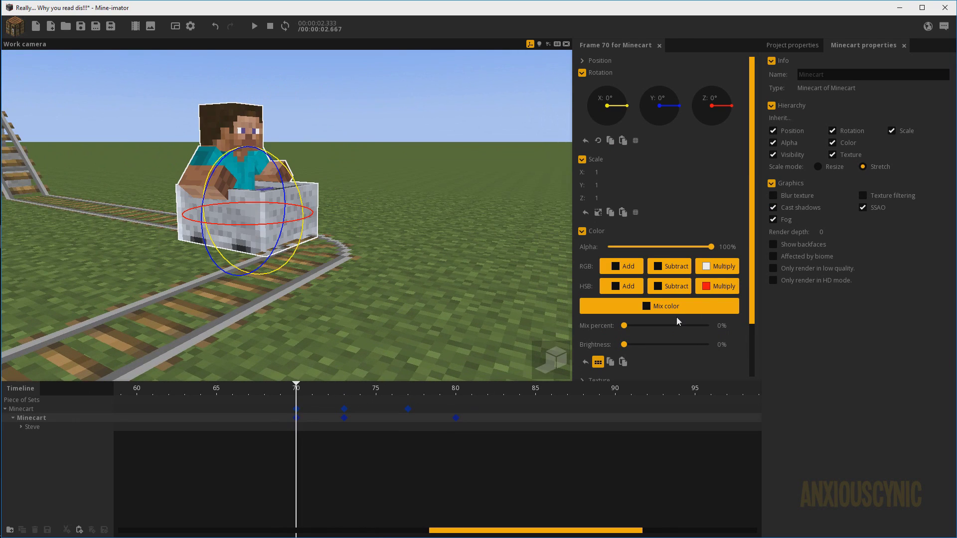
left_click_drag(747, 230, 754, 324)
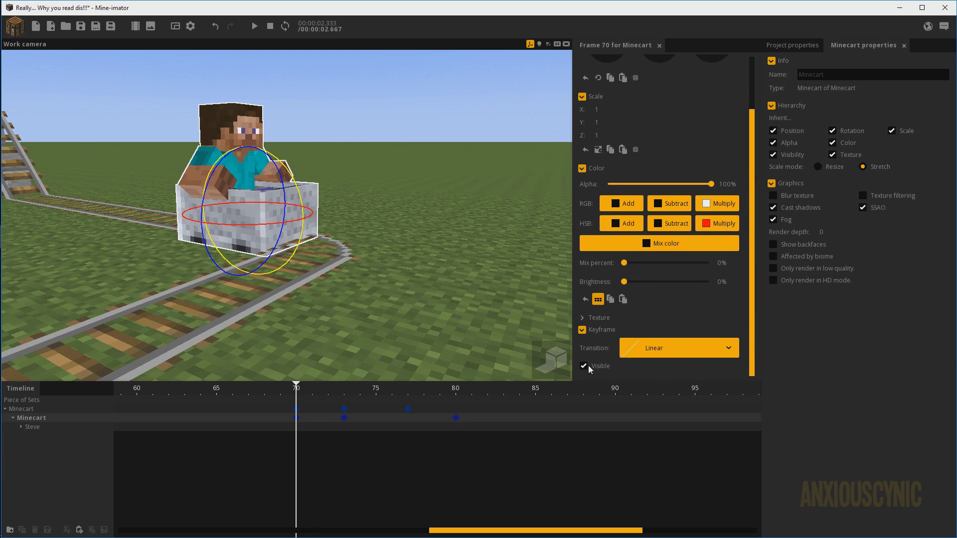
left_click(643, 350)
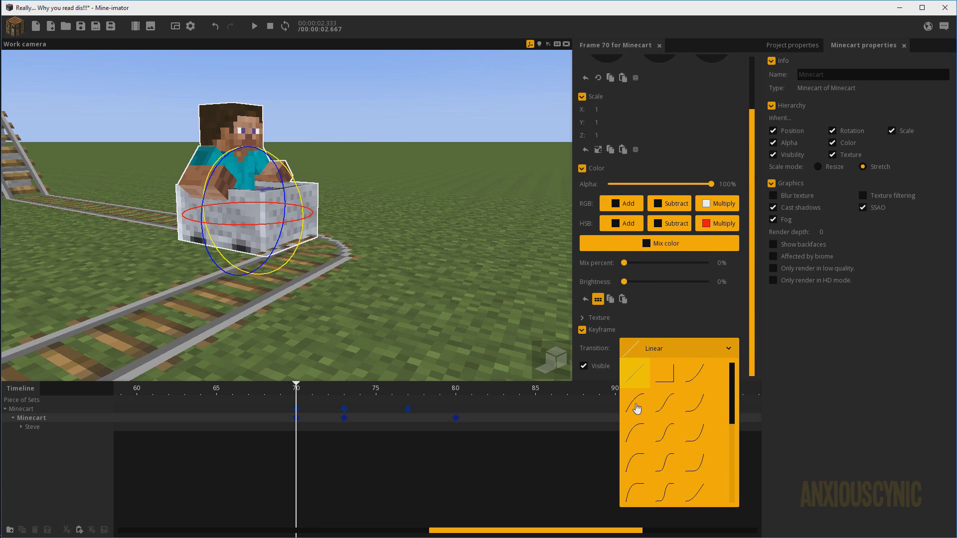
left_click(637, 409)
left_click(344, 418)
left_click(654, 349)
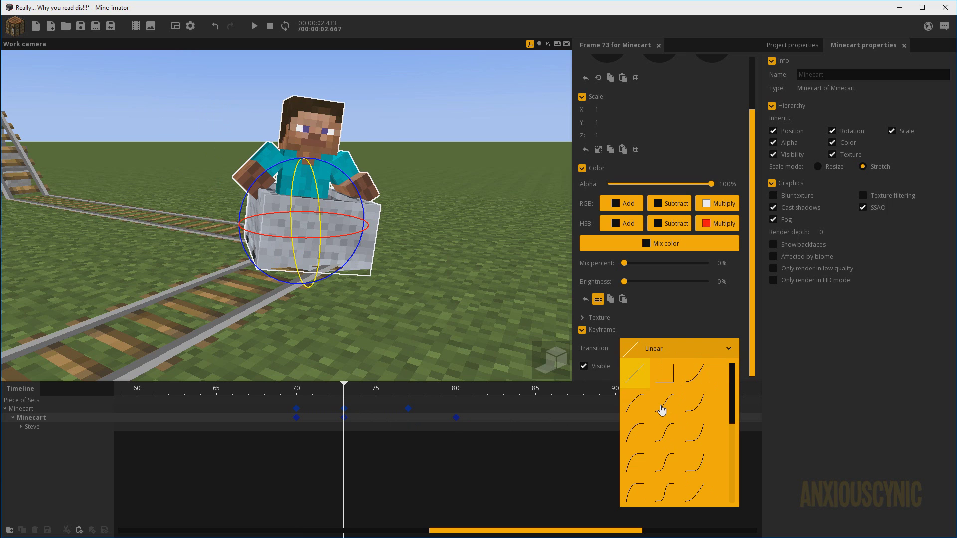
left_click(663, 410)
Play back the tilting turn from frame 68 and save the project.
left_click(263, 388)
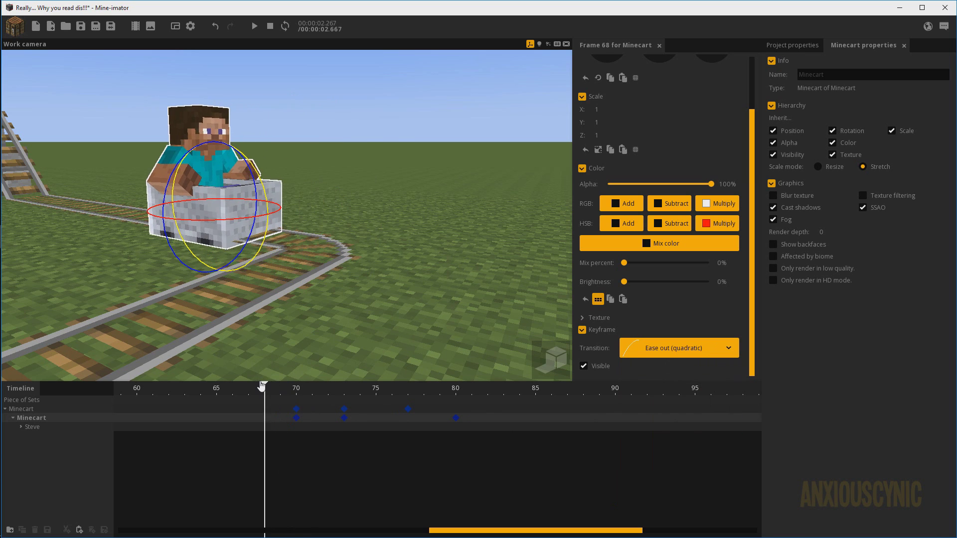
key("space")
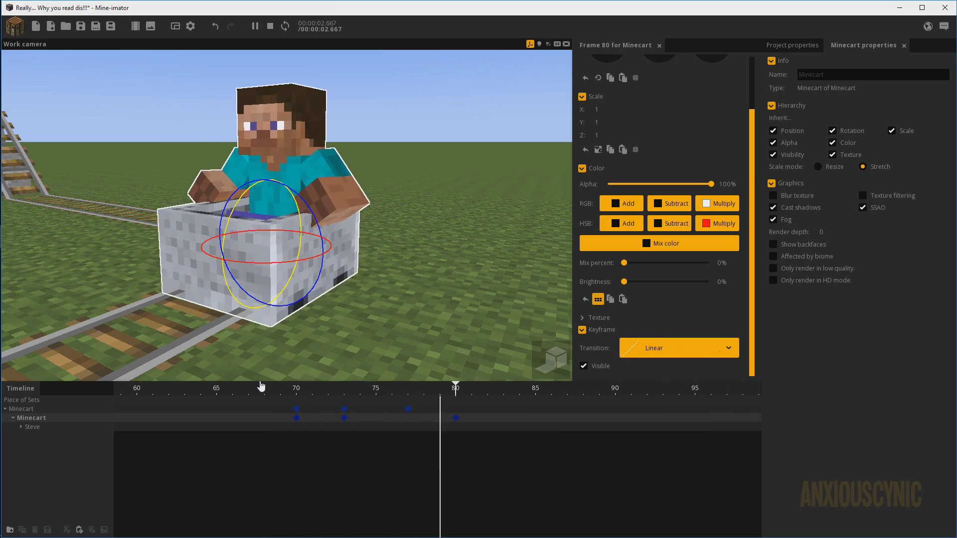
key("ctrl+s")
Add a keyframe for the main minecart at frame 100, following its frame 77 keyframe.
left_click(410, 410)
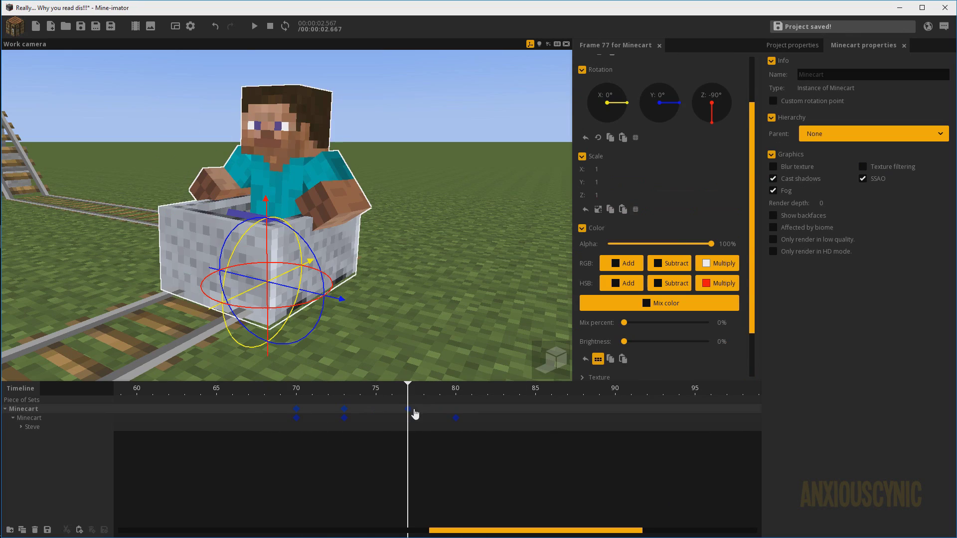
scroll(373, 274, "down", 4)
left_click_drag(374, 274, 414, 284)
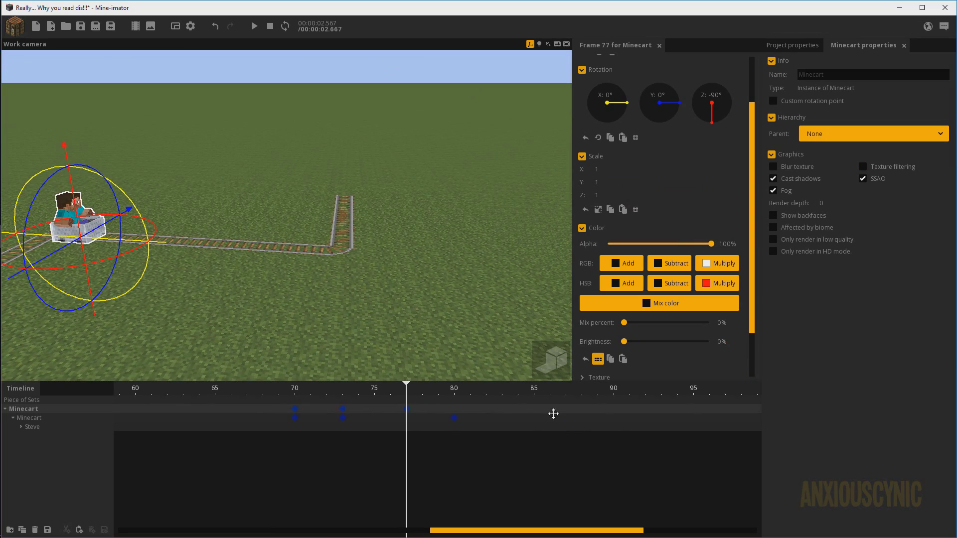
scroll(407, 418, "down", 4)
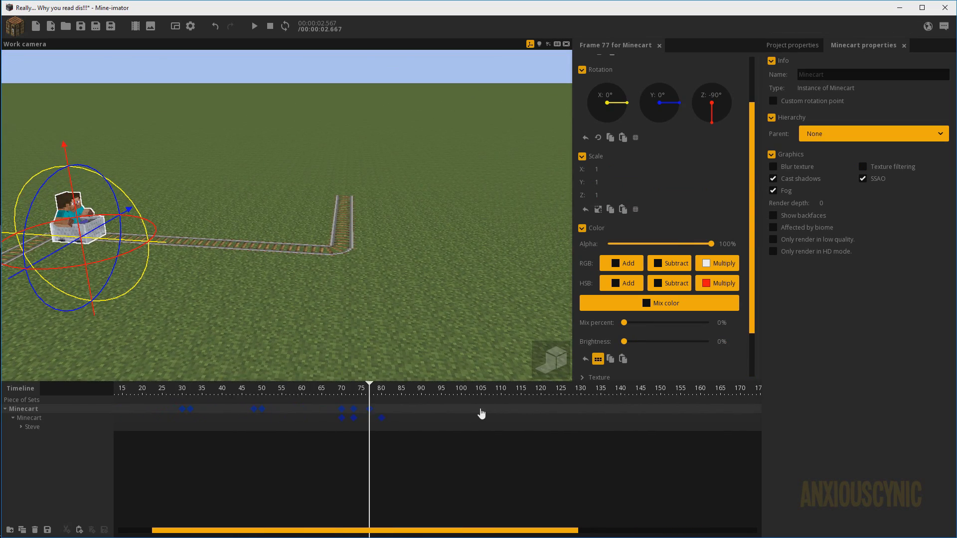
left_click(464, 409)
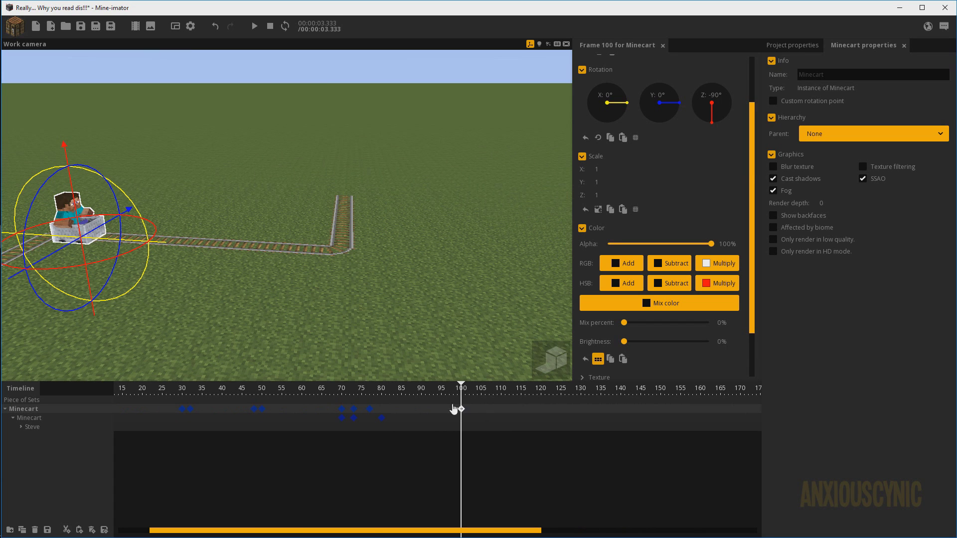
Move the cart at frame 100 along the straight rails up to the next bend and save the project.
left_click_drag(111, 240, 330, 275)
scroll(368, 270, "up", 8)
left_click_drag(408, 295, 339, 292)
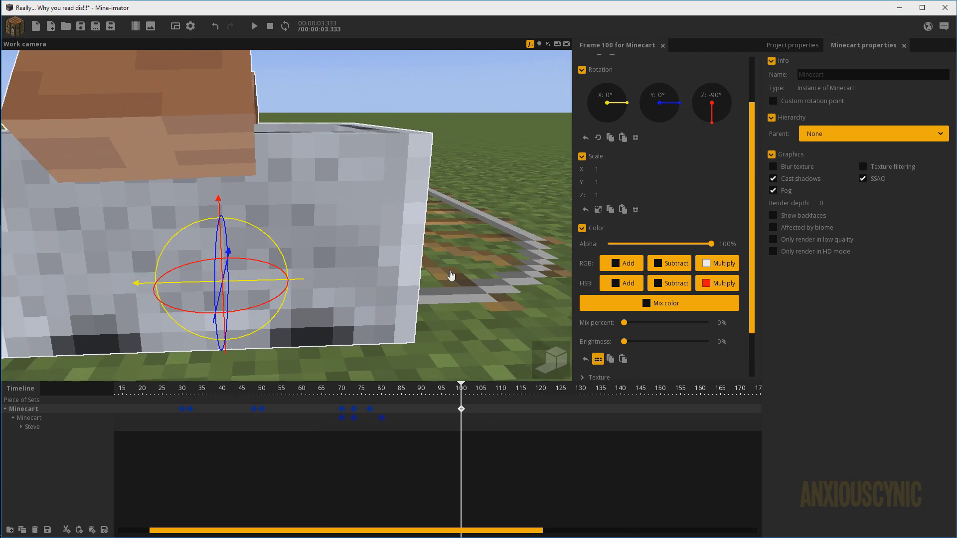
right_click_drag(330, 274, 303, 301)
left_click_drag(227, 289, 243, 296)
left_click_drag(381, 274, 388, 280)
key("ctrl+s")
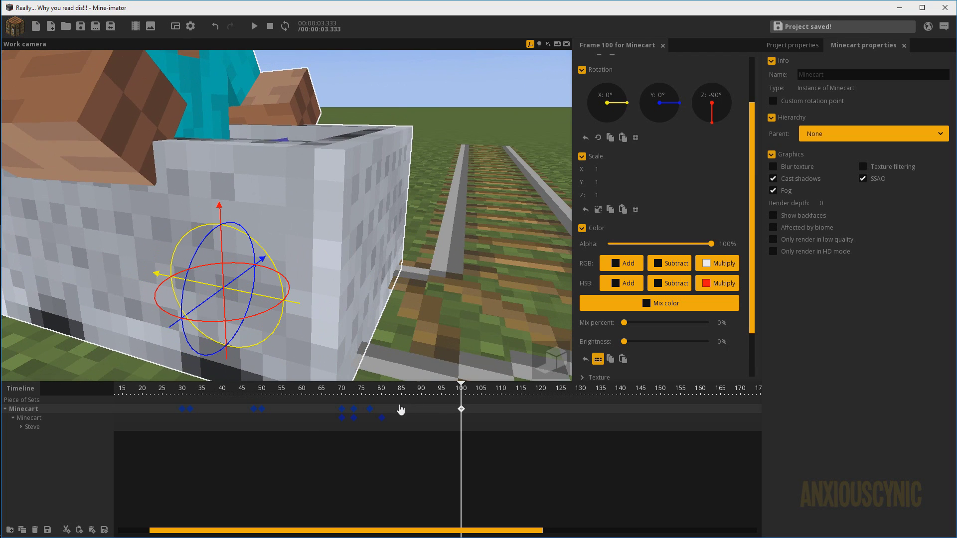
Play back the new straight stretch from about frame 68, close up and from above, to check the cart's speed.
left_click(334, 391)
key("space")
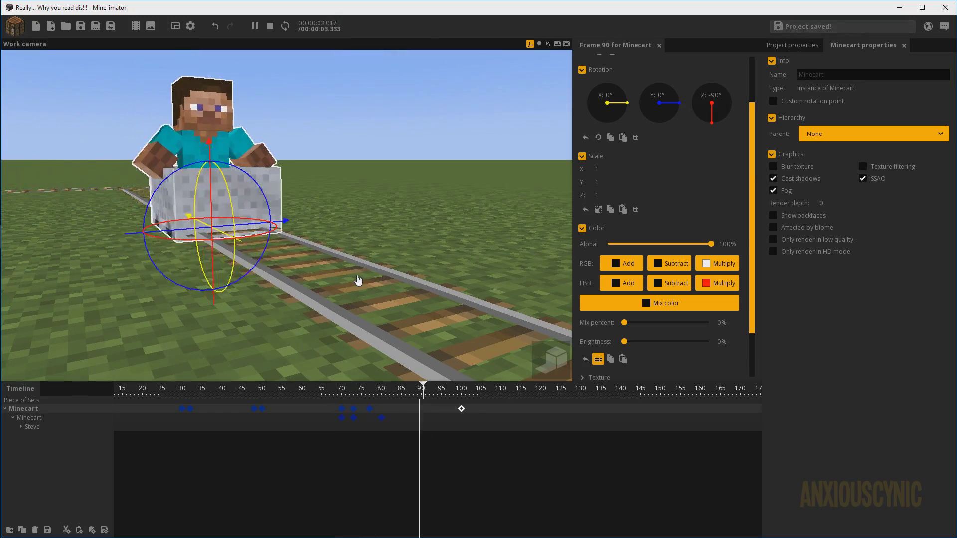
key("space")
right_click_drag(236, 224, 263, 232)
scroll(263, 231, "up", 2)
key("space")
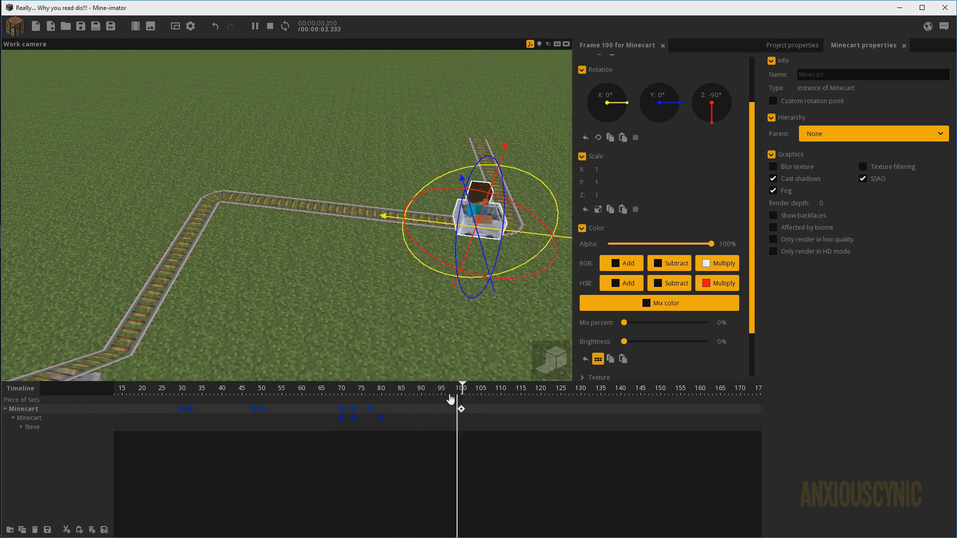
Move the minecart keyframe at frame 100 to frame 110 and play back the slower stretch.
left_click(460, 409)
left_click_drag(374, 389, 277, 393)
key("space")
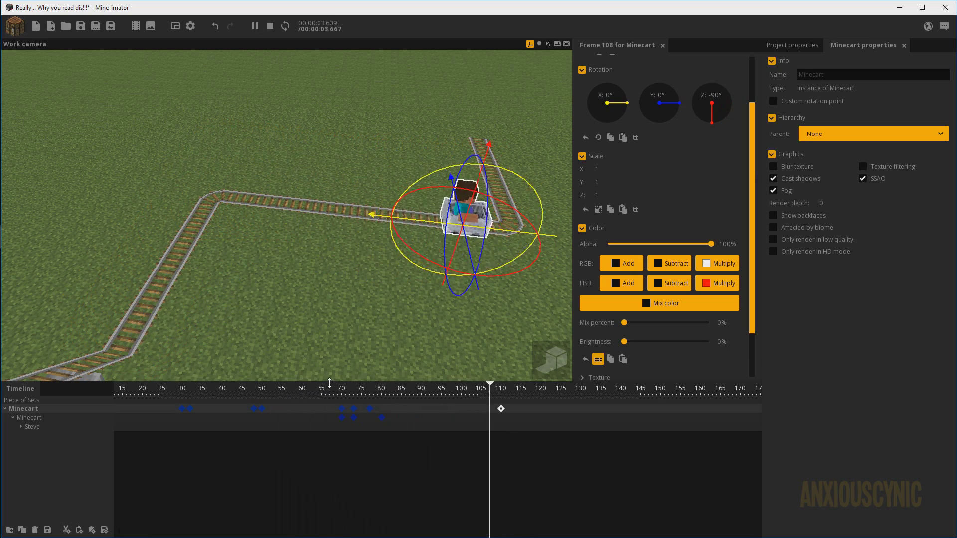
key("space")
Scrub between frames 111, 37 and 51 to examine the cart's path down the slope and along the rails.
left_click_drag(279, 393, 504, 402)
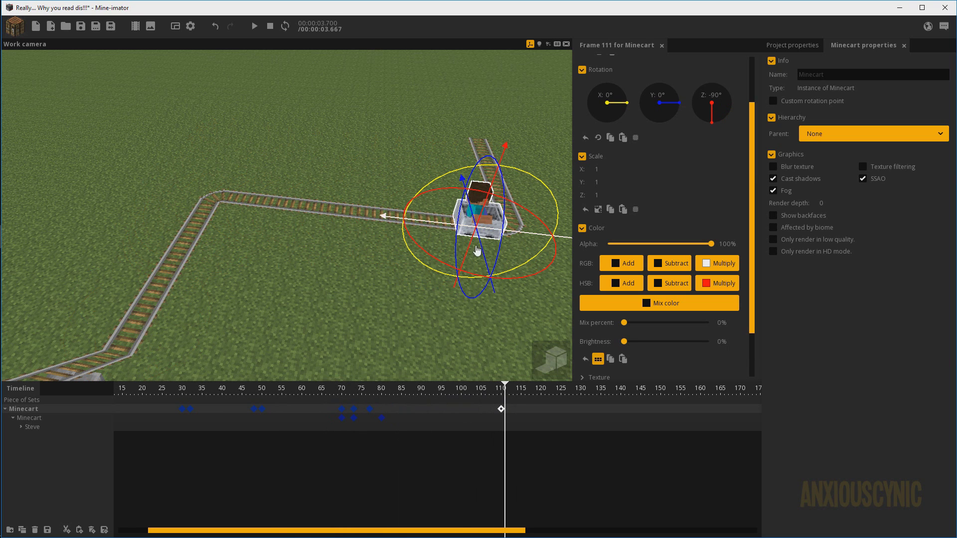
left_click_drag(347, 396, 210, 392)
right_click_drag(424, 349, 399, 299)
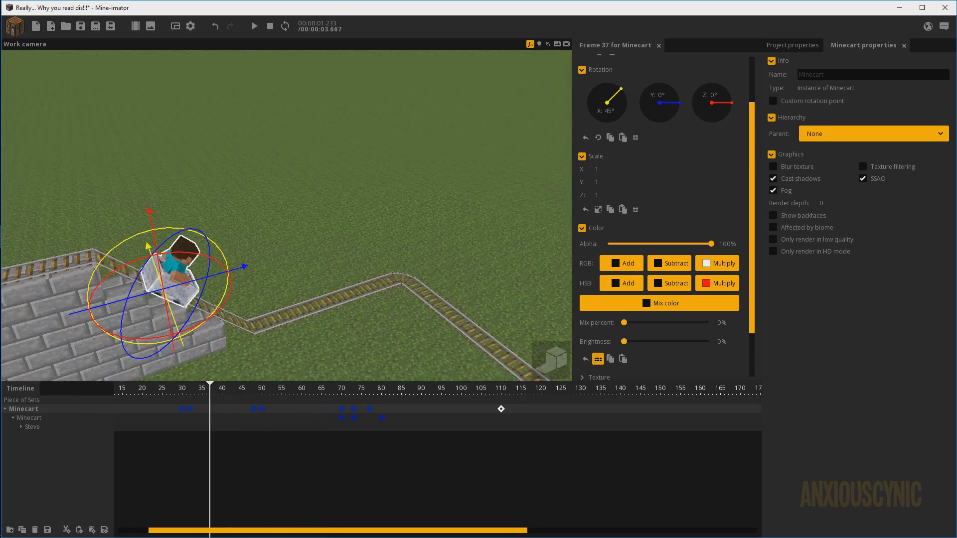
left_click(278, 392)
left_click_drag(274, 392, 266, 392)
scroll(426, 292, "down", 5)
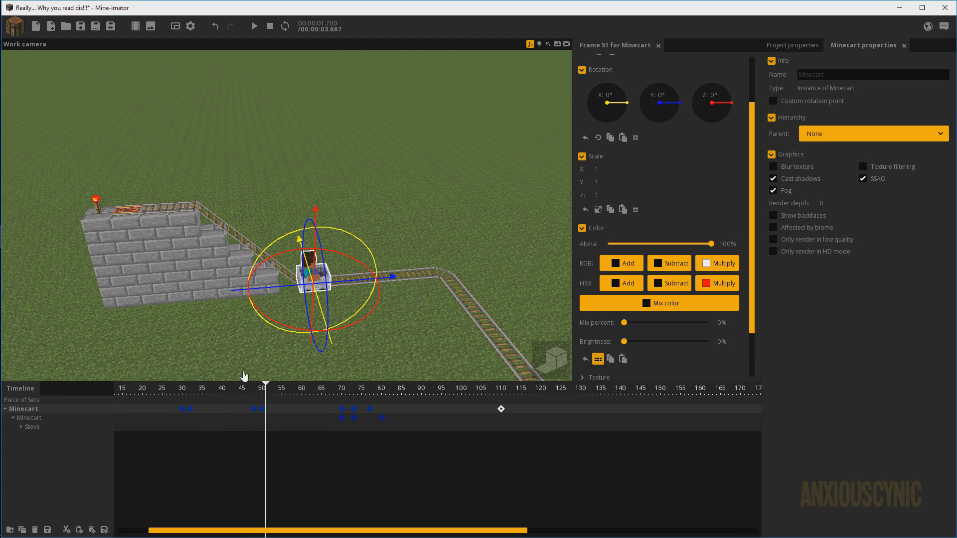
left_click_drag(278, 531, 234, 530)
Deselect the minecart and play back the whole ride from frame 0 with the full track in view.
left_click_drag(177, 394, 114, 396)
left_click(355, 234)
right_click_drag(354, 235, 368, 196)
left_click(426, 239)
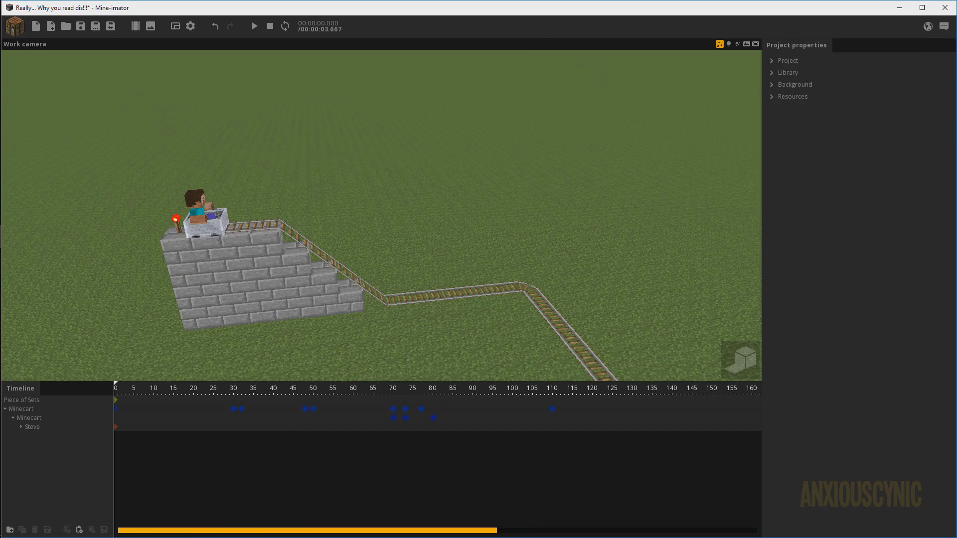
left_click_drag(426, 239, 419, 241)
right_click_drag(419, 241, 471, 289)
key("space")
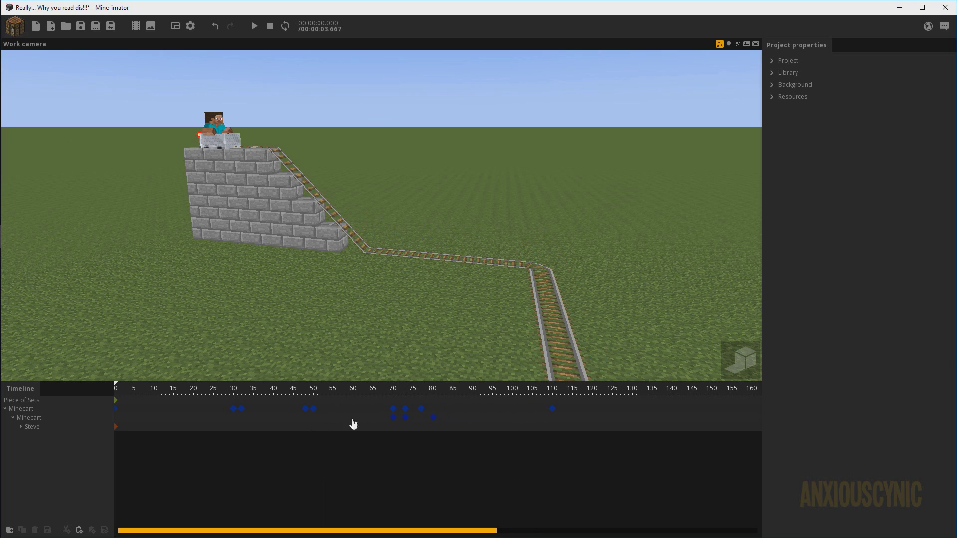
key("space")
Go to frame 70 and select the minecart to examine its position at the start of the bend up close.
left_click_drag(414, 388, 393, 398)
right_click_drag(393, 299, 319, 319)
right_click_drag(371, 213, 371, 210)
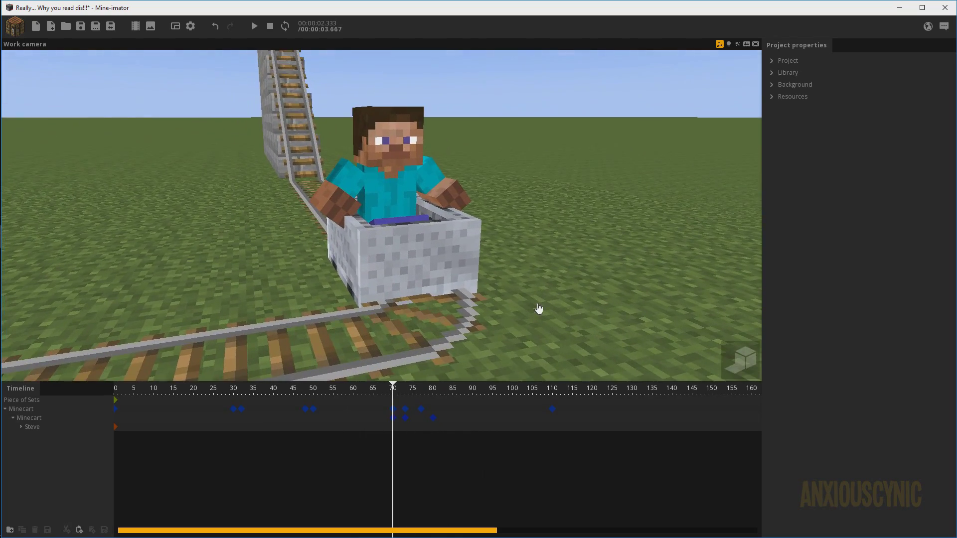
right_click_drag(454, 299, 464, 284)
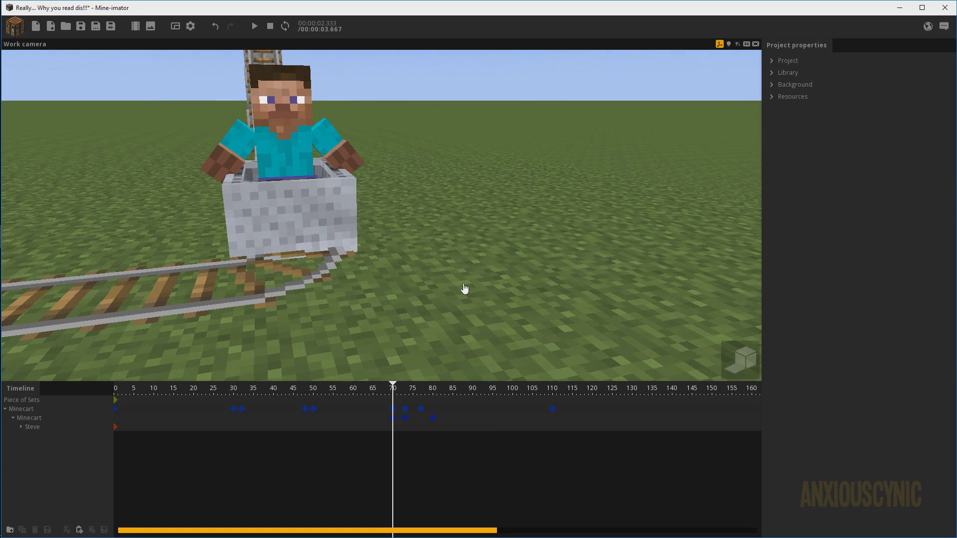
left_click(393, 414)
right_click_drag(391, 342, 388, 342)
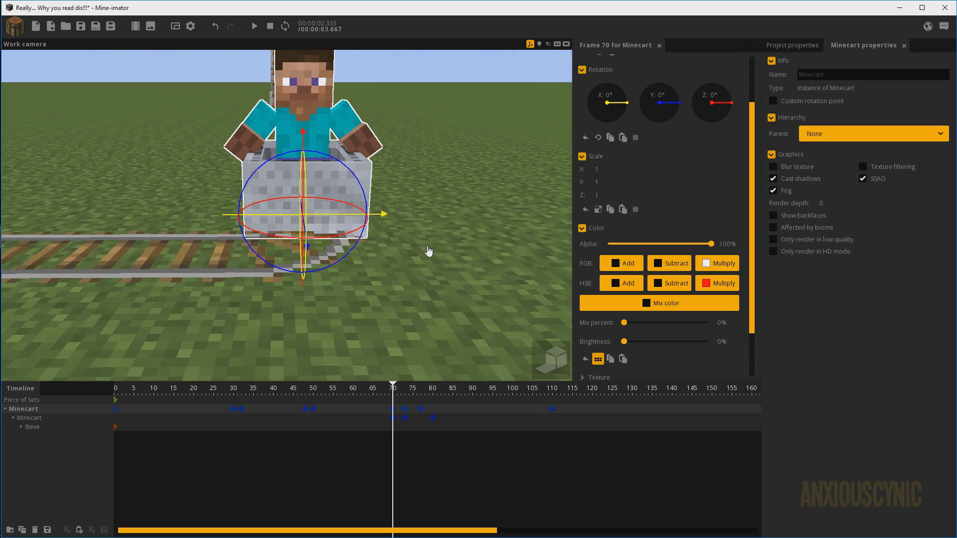
right_click_drag(429, 249, 427, 248)
Scrub between frames 65 and 74 on an enlarged timeline to examine how the minecart turns through the bend.
left_click_drag(399, 353, 386, 363)
scroll(404, 397, "up", 3)
left_click(401, 397)
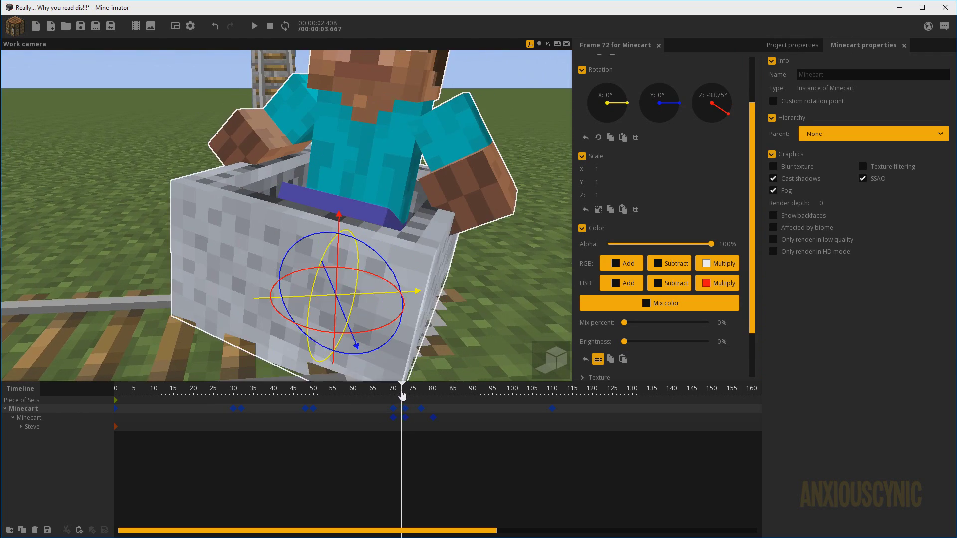
scroll(399, 400, "up", 3, "ctrl")
scroll(452, 260, "down", 3)
left_click_drag(444, 260, 388, 284)
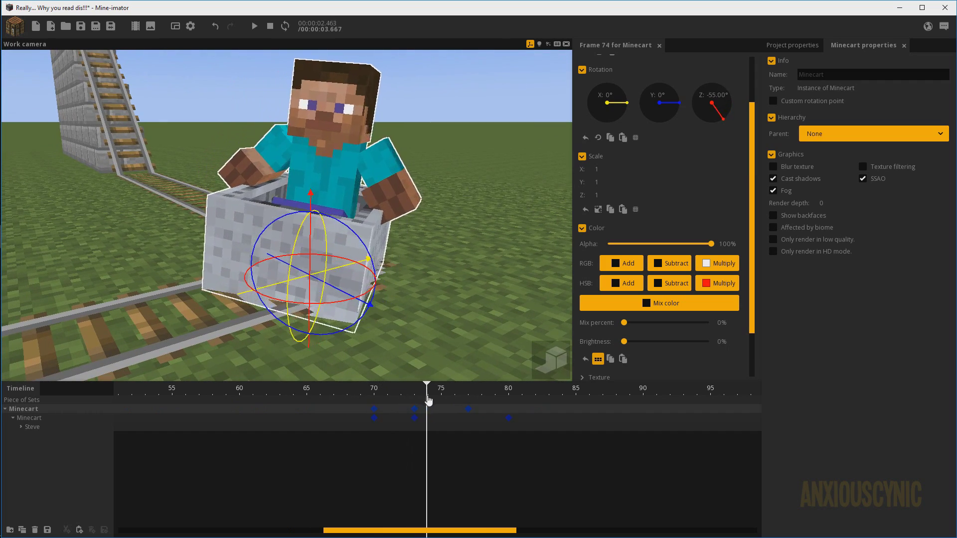
left_click_drag(437, 401, 388, 407)
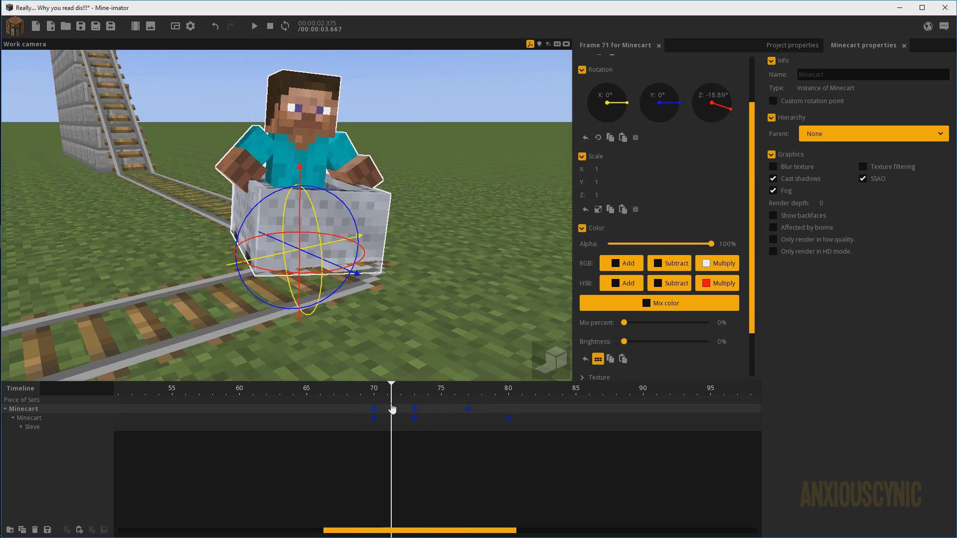
left_click_drag(408, 405, 307, 407)
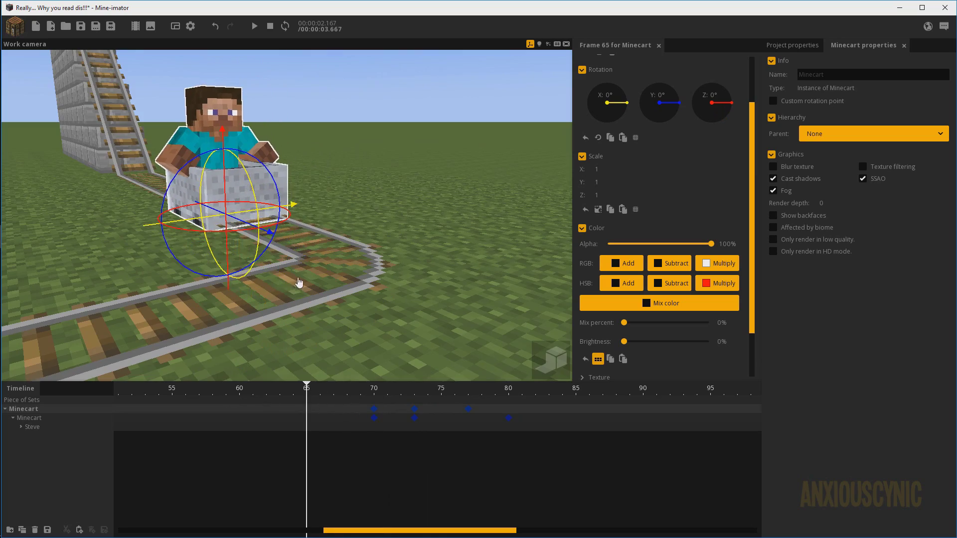
Play back the minecart's turn around the bend from frame 65, viewed from above.
left_click_drag(293, 276, 304, 281)
right_click_drag(305, 285, 350, 280)
key("space")
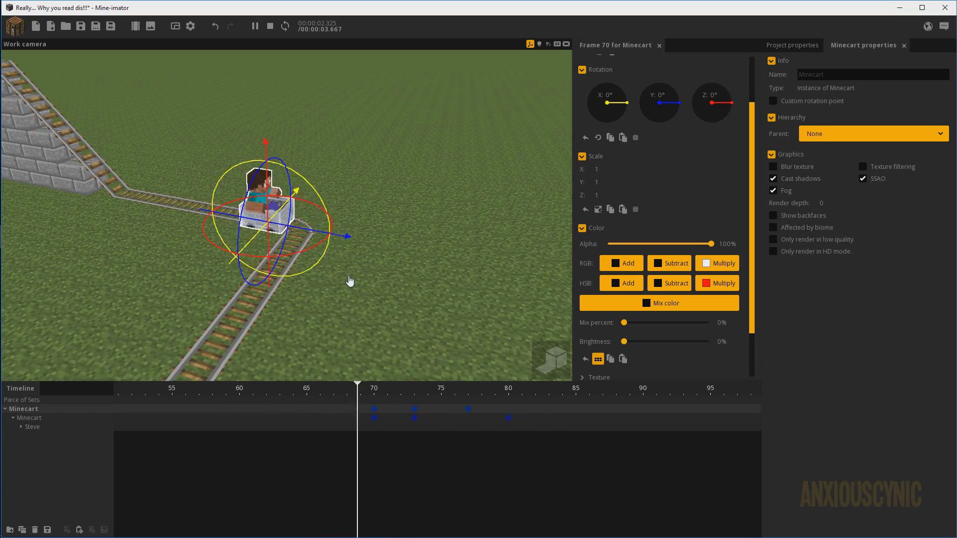
key("space")
Clear the selection and play back the bend repeatedly from frame 60 with the slope and rails in view.
left_click_drag(313, 387, 239, 392)
left_click(394, 253)
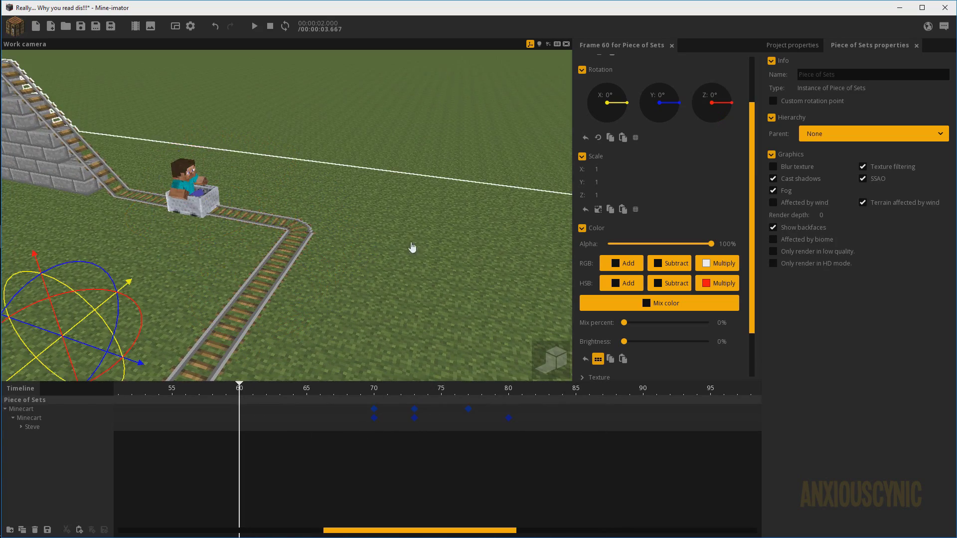
right_click_drag(394, 252, 422, 199)
left_click(401, 152)
right_click_drag(402, 152, 436, 197)
key("space")
key("space")
key("space")
key("space")
key("space")
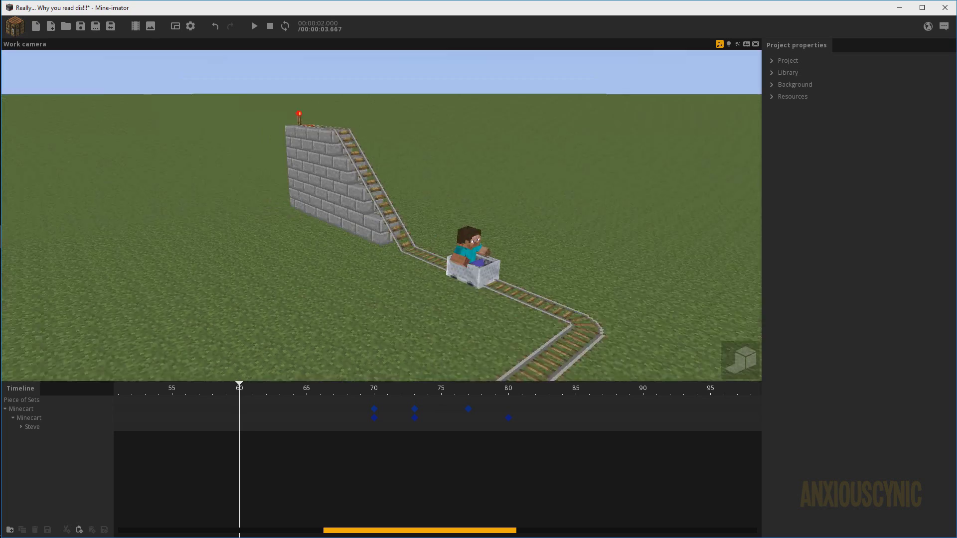
scroll(482, 216, "down", 3)
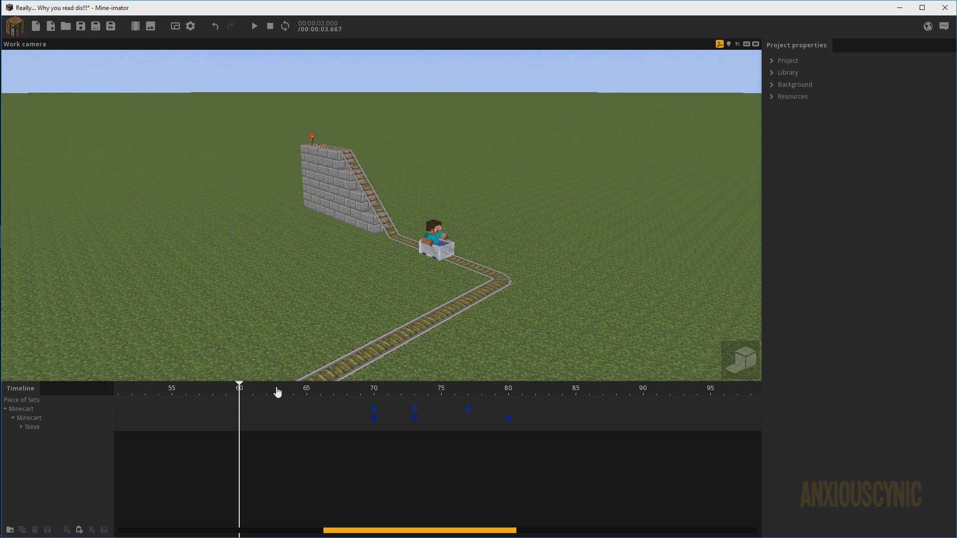